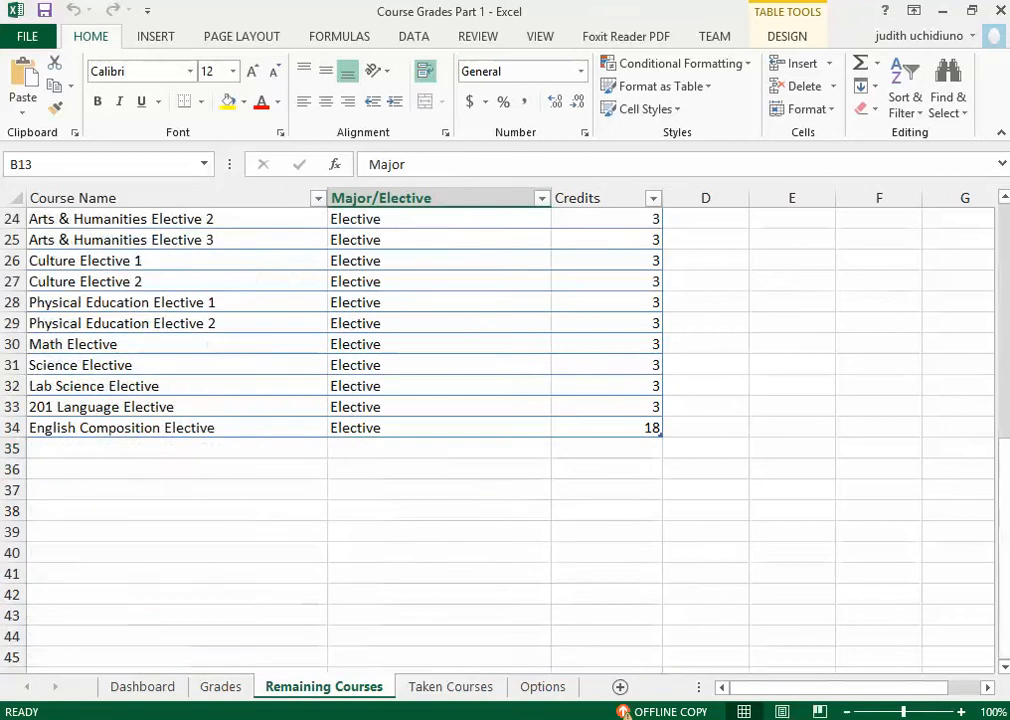
Step: Look over the Grades sheet and open the Dashboard sheet of the workbook
{"action": "left_click", "coordinate": [220, 686]}
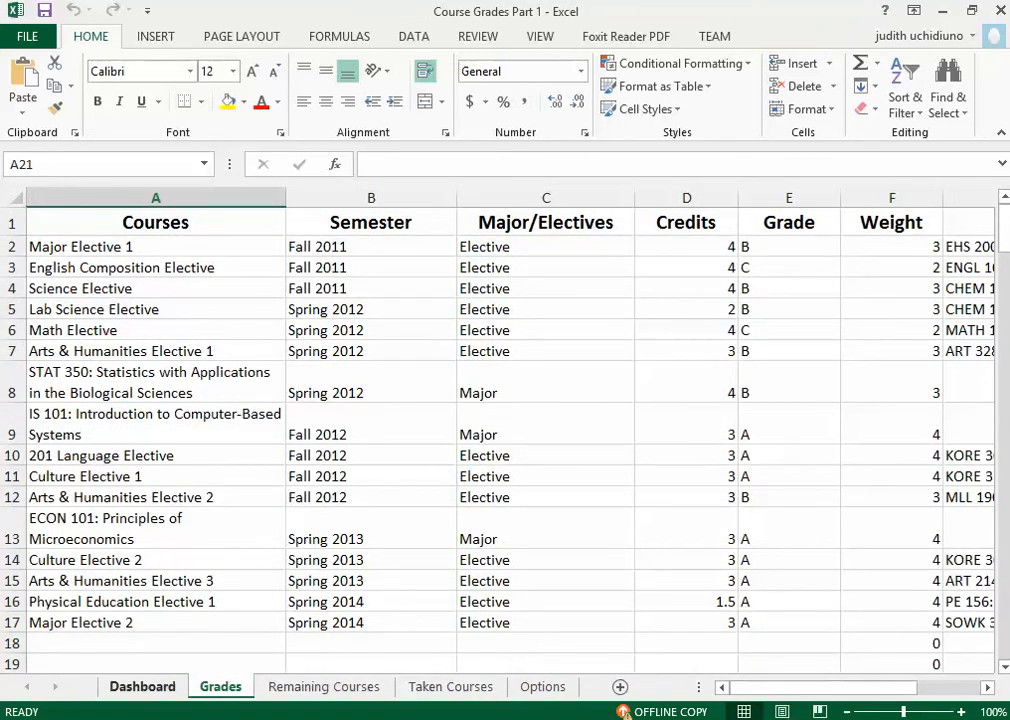
{"action": "left_click", "coordinate": [142, 686]}
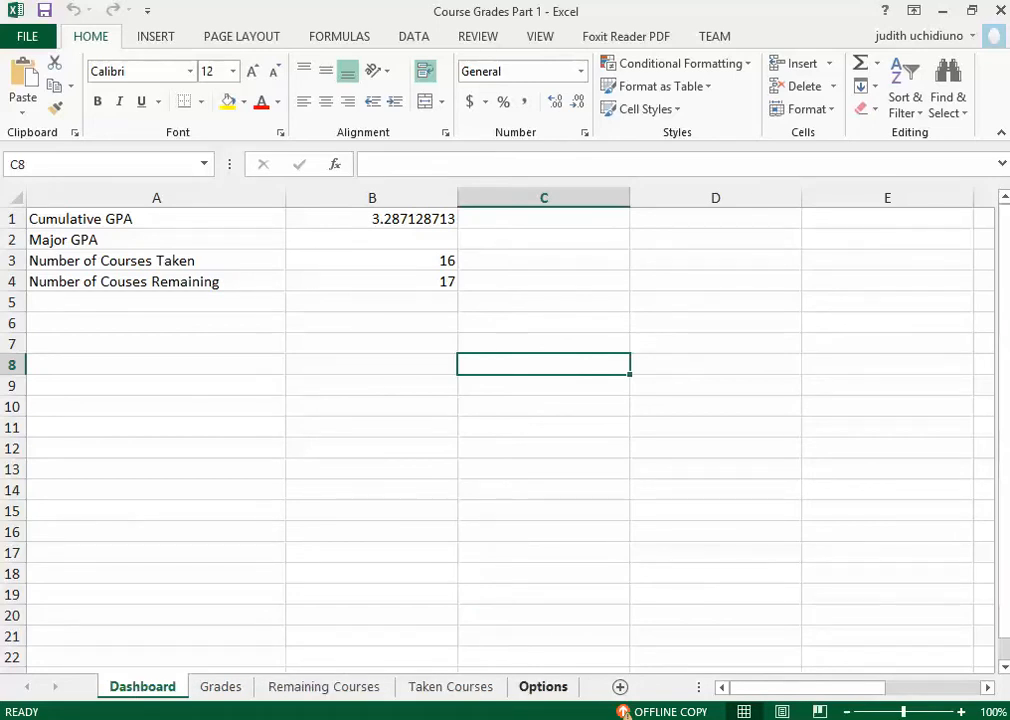
Step: Restore the maximized workbook window to a smaller size and widen it on both sides
{"action": "mouse_move", "coordinate": [580, 719]}
{"action": "left_click", "coordinate": [972, 10]}
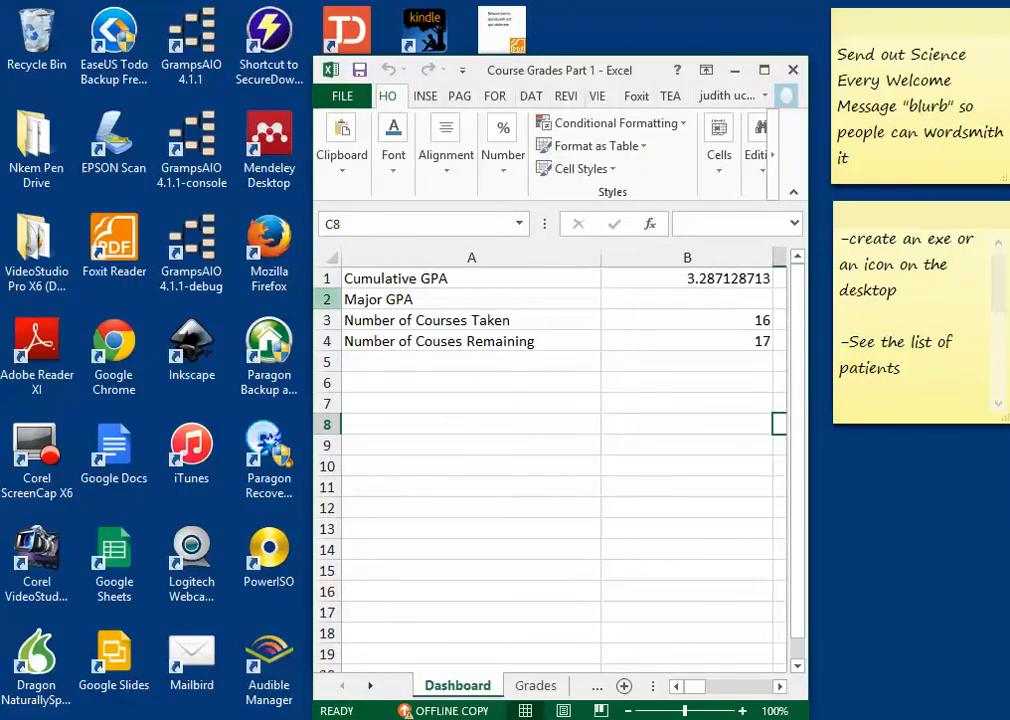
{"action": "left_click_drag", "start_coordinate": [313, 390], "coordinate": [129, 390]}
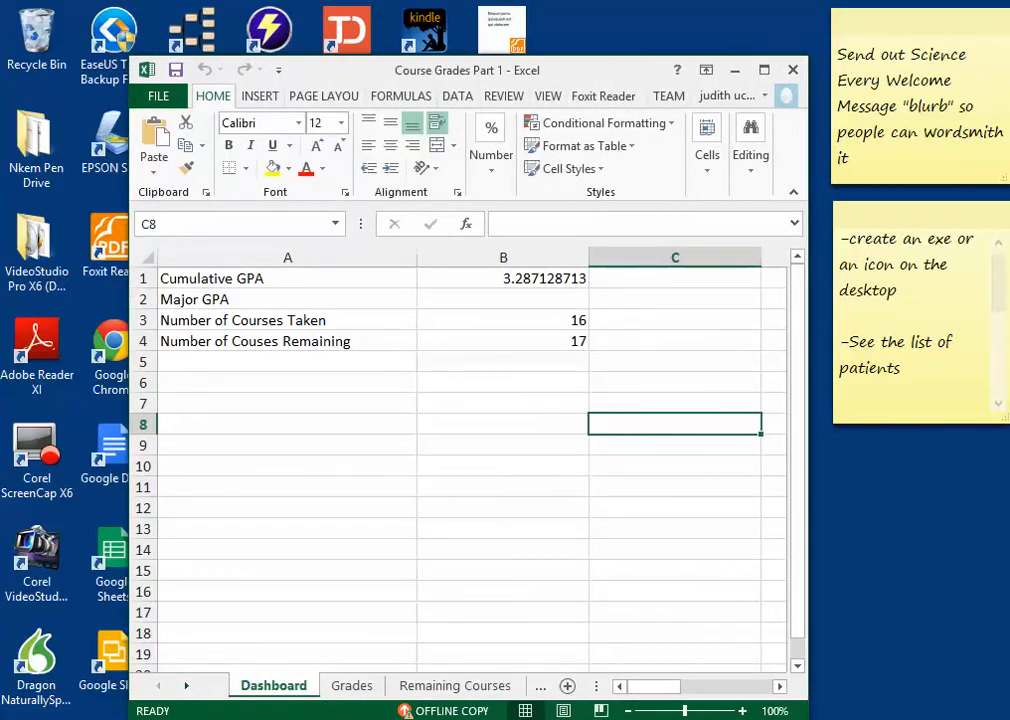
{"action": "left_click_drag", "start_coordinate": [806, 390], "coordinate": [989, 390]}
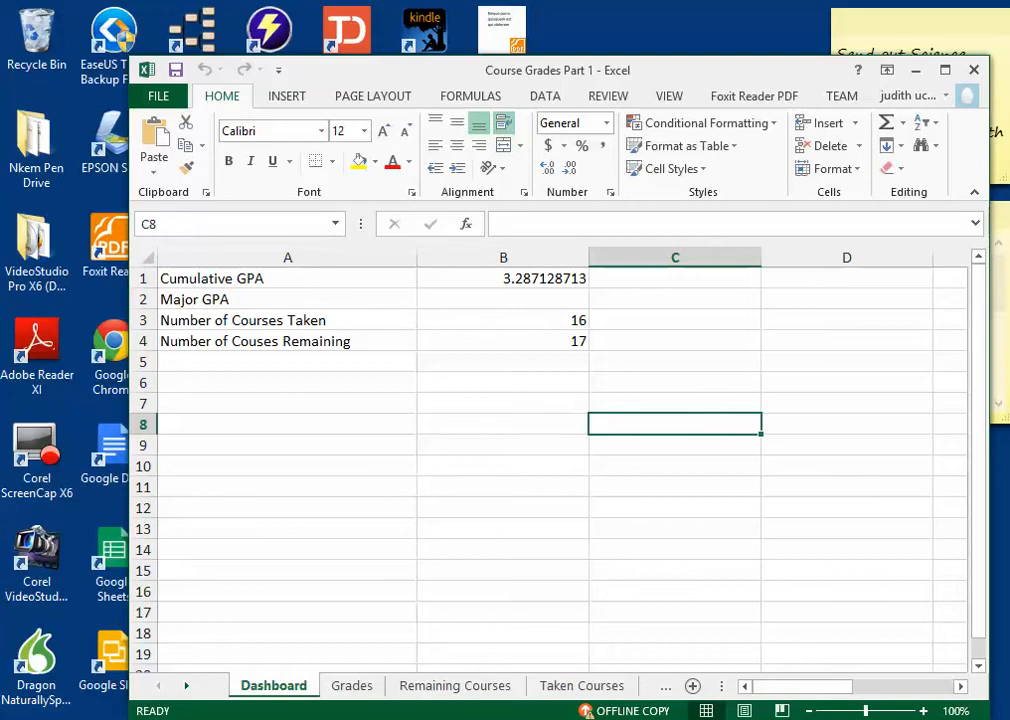
Step: View the Remaining Courses and Taken Courses sheets, ending on the Options sheet
{"action": "left_click", "coordinate": [455, 685]}
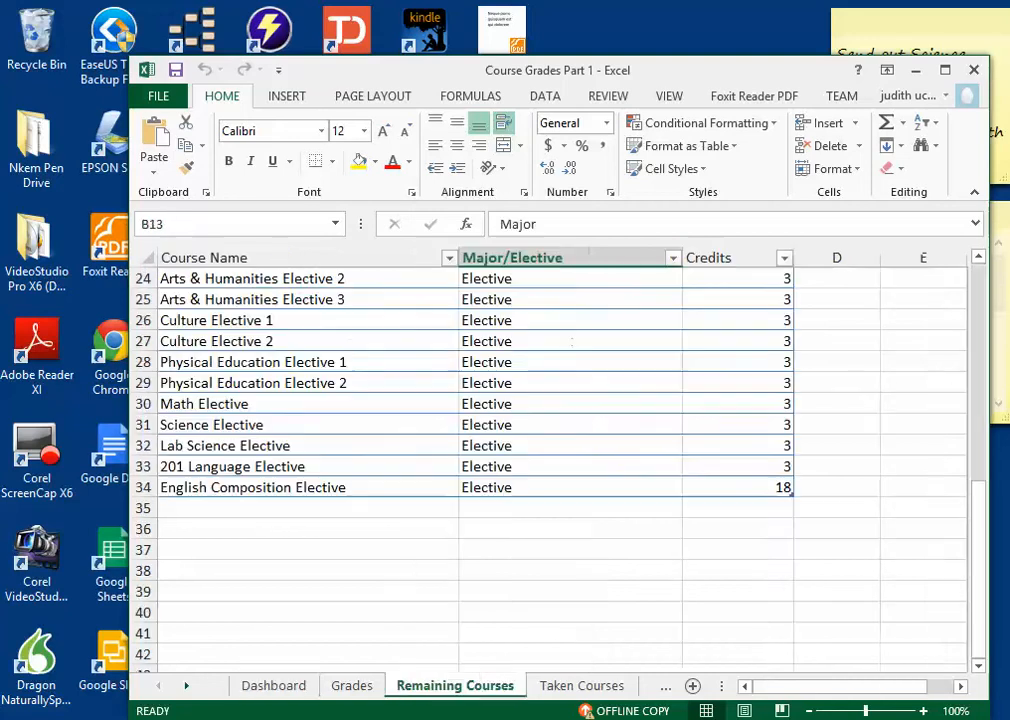
{"action": "left_click", "coordinate": [582, 685]}
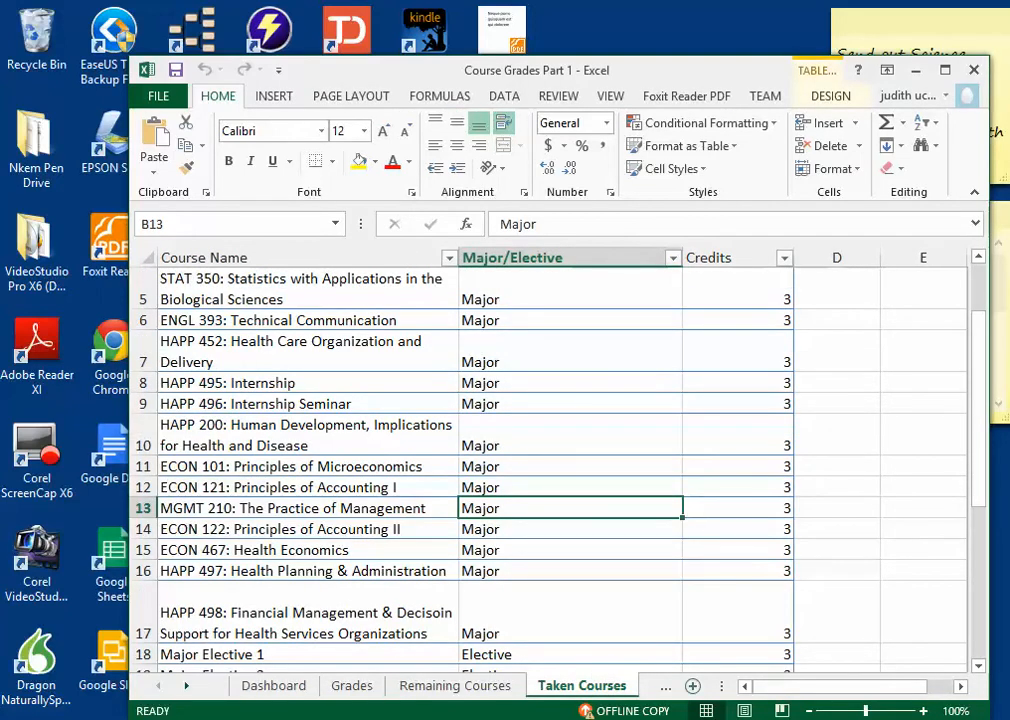
{"action": "key", "text": "ctrl+Page_Down"}
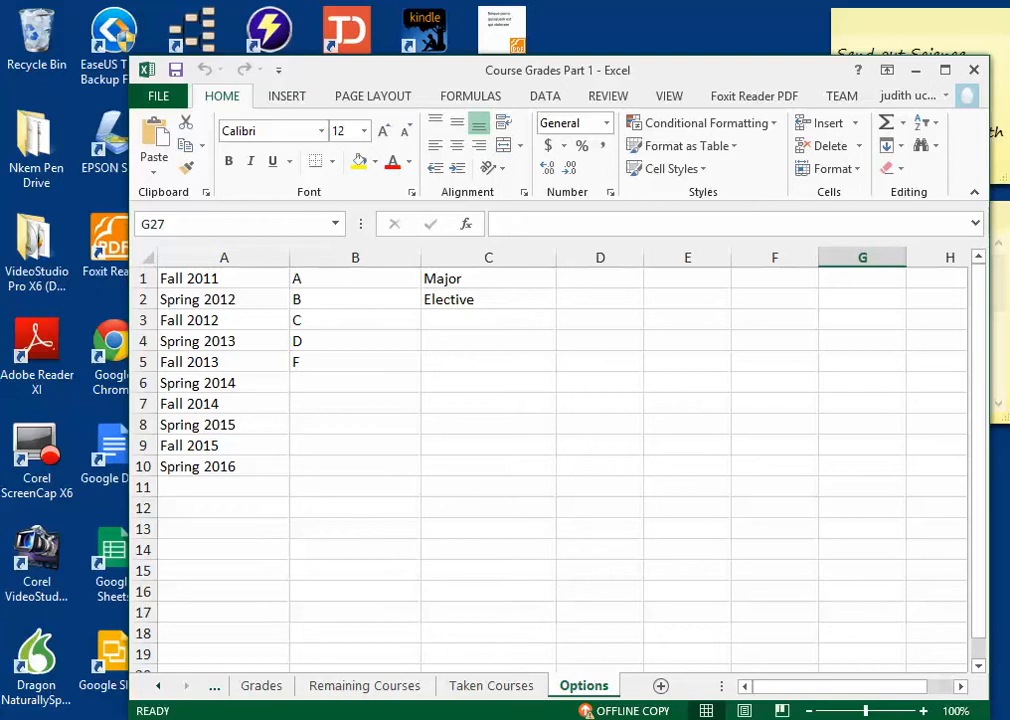
Step: Go through the semester entries in A1:A10 of the Options sheet
{"action": "left_click_drag", "start_coordinate": [223, 299], "coordinate": [223, 279]}
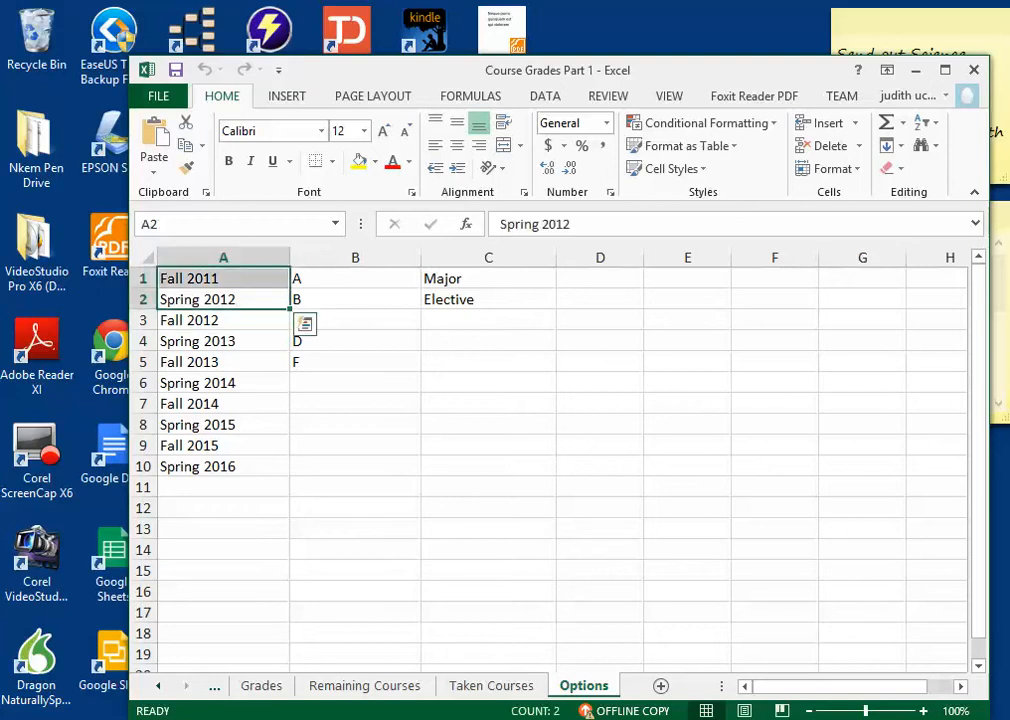
{"action": "left_click", "coordinate": [223, 279]}
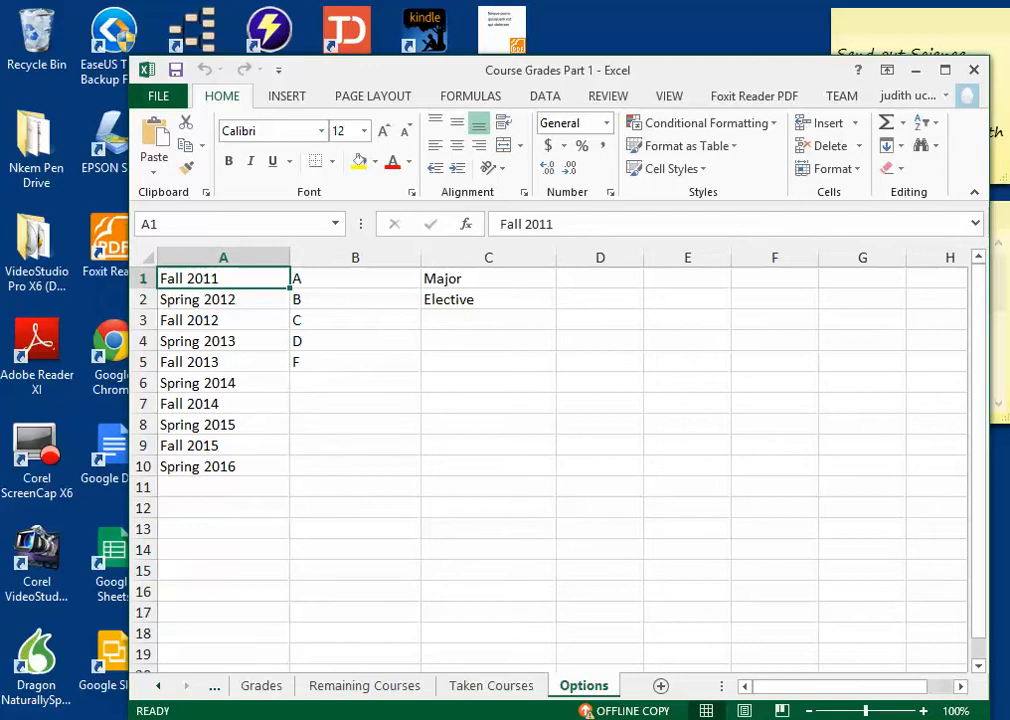
{"action": "left_click", "coordinate": [223, 299]}
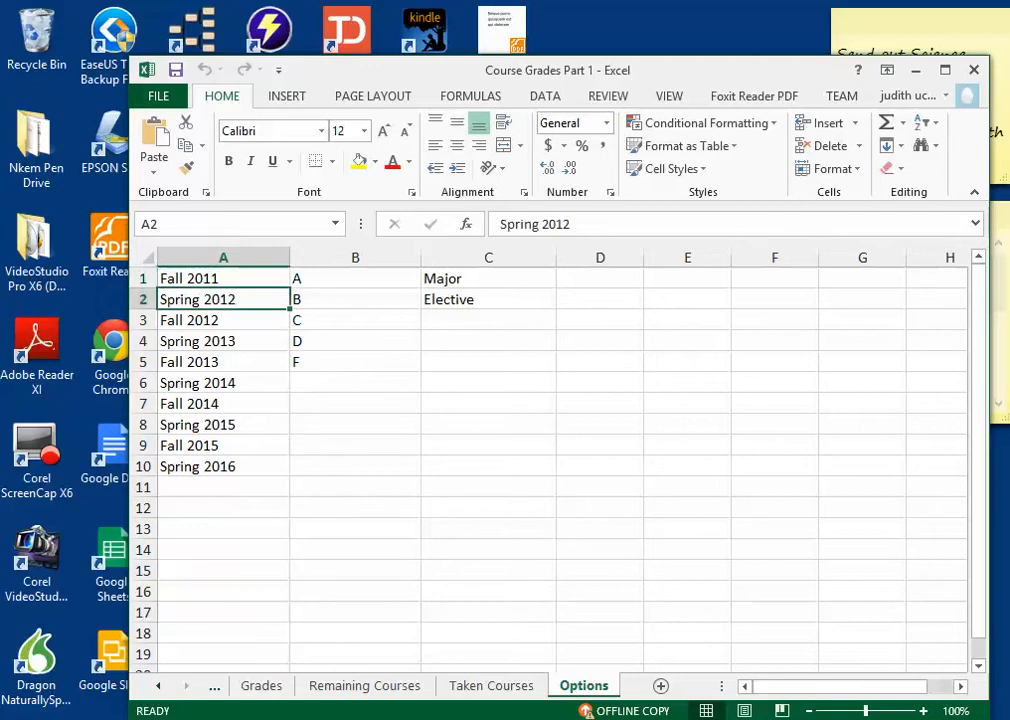
{"action": "key", "text": "Up"}
{"action": "key", "text": "Down"}
{"action": "key", "text": "Down"}
{"action": "key", "text": "Down"}
{"action": "key", "text": "Down"}
{"action": "key", "text": "Down"}
{"action": "key", "text": "Down"}
{"action": "key", "text": "Down"}
{"action": "key", "text": "Down"}
{"action": "key", "text": "Down"}
{"action": "key", "text": "Up"}
{"action": "key", "text": "Up"}
{"action": "key", "text": "Up"}
{"action": "key", "text": "Up"}
{"action": "key", "text": "Up"}
{"action": "key", "text": "Up"}
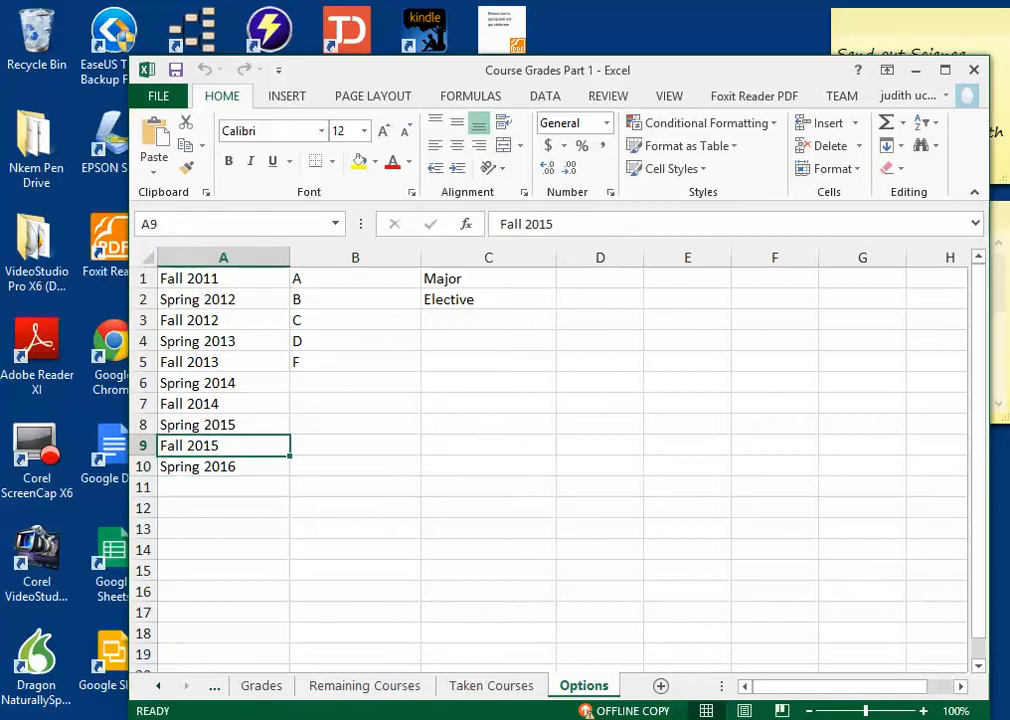
{"action": "key", "text": "Down"}
{"action": "key", "text": "Down"}
{"action": "key", "text": "Down"}
{"action": "key", "text": "Down"}
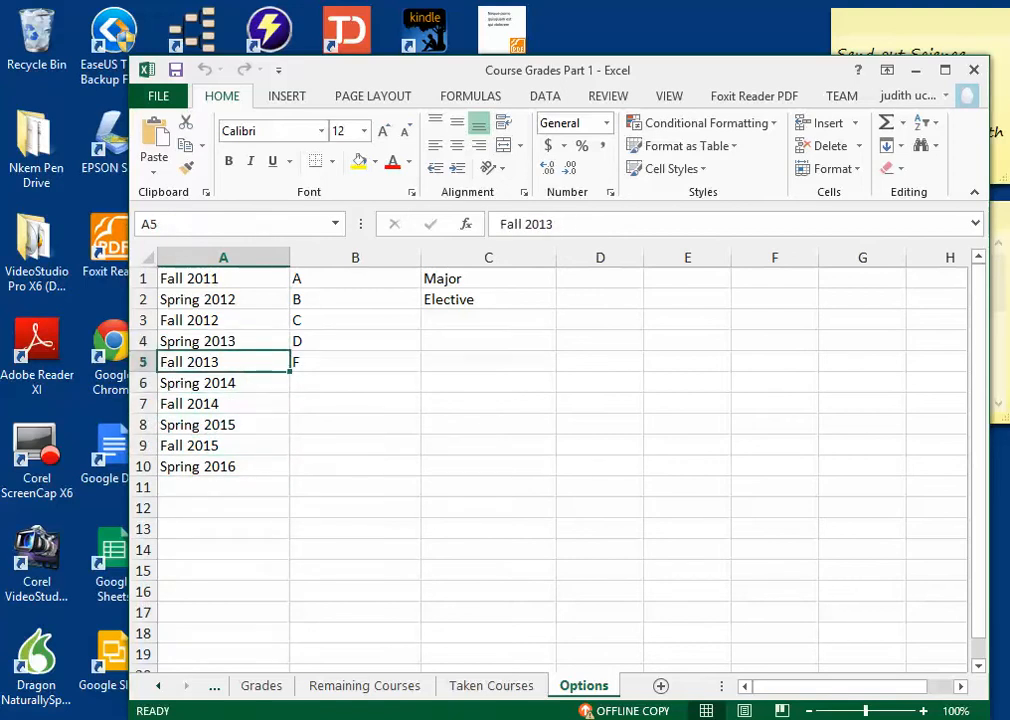
{"action": "key", "text": "Down"}
{"action": "key", "text": "Down"}
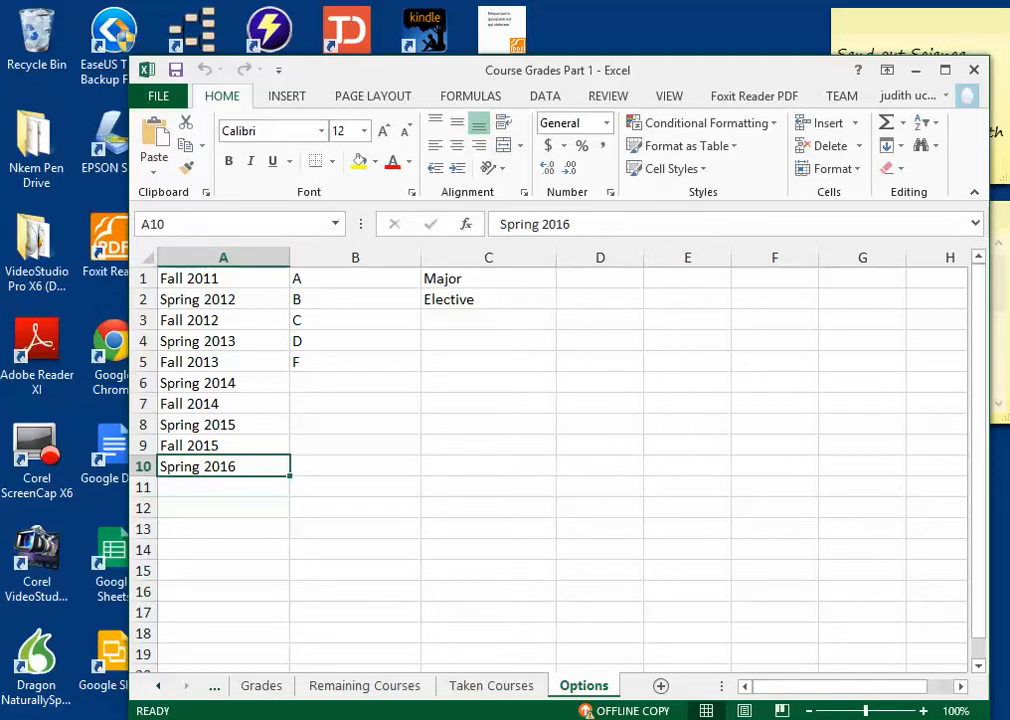
Step: Examine the letter grade list in column B and the Major and Elective entries in C1:C2
{"action": "left_click", "coordinate": [355, 279]}
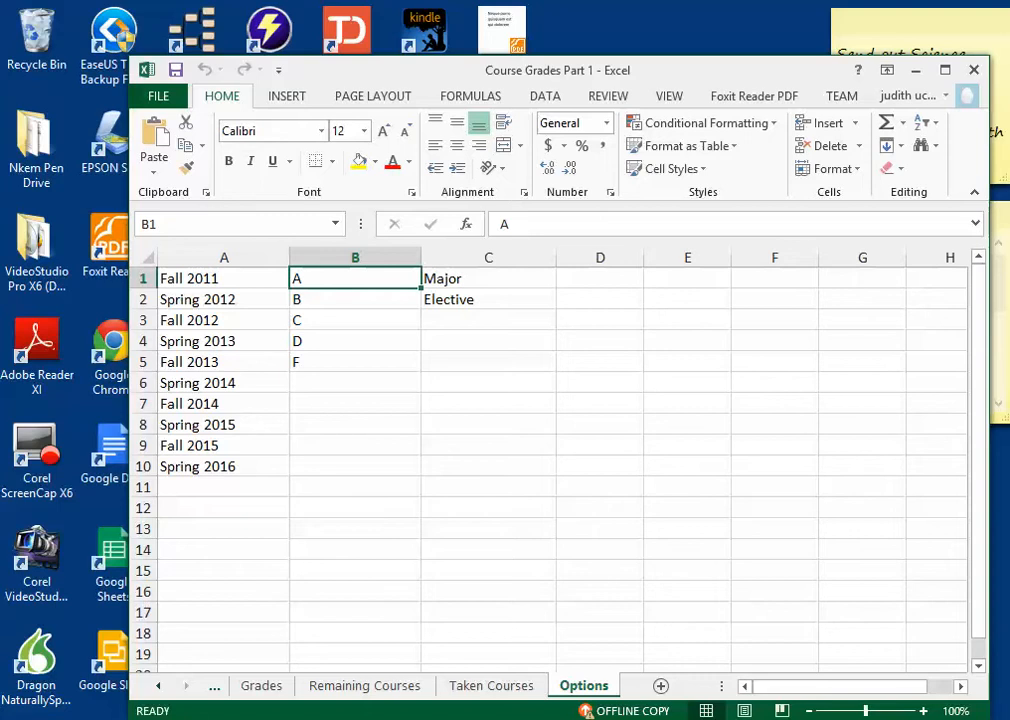
{"action": "left_click", "coordinate": [488, 279]}
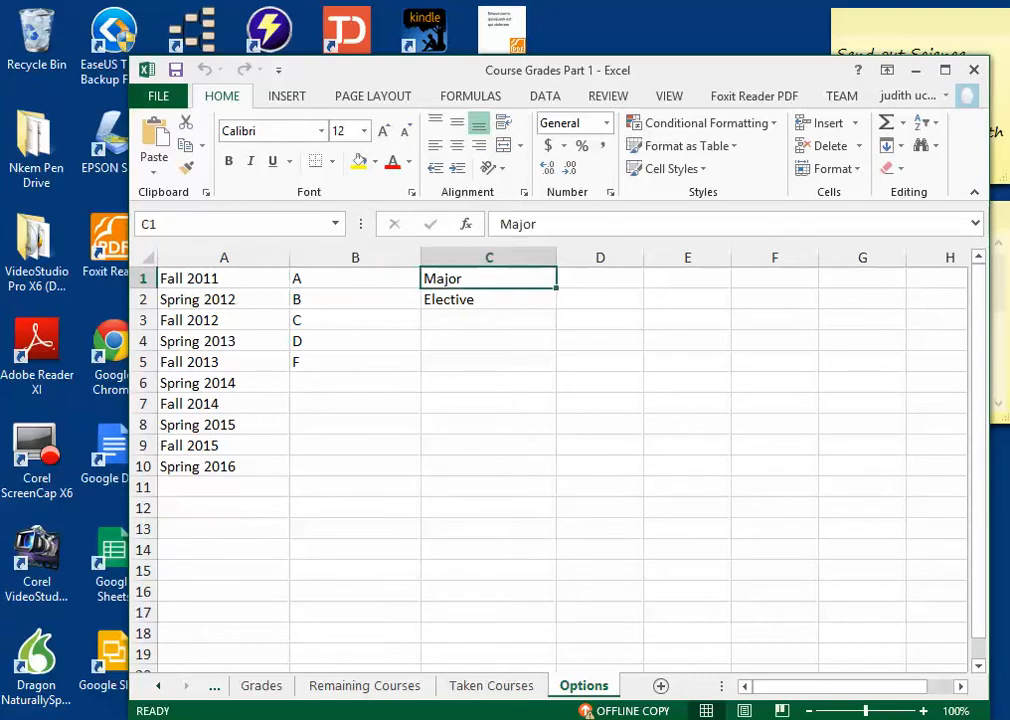
{"action": "left_click", "coordinate": [488, 300]}
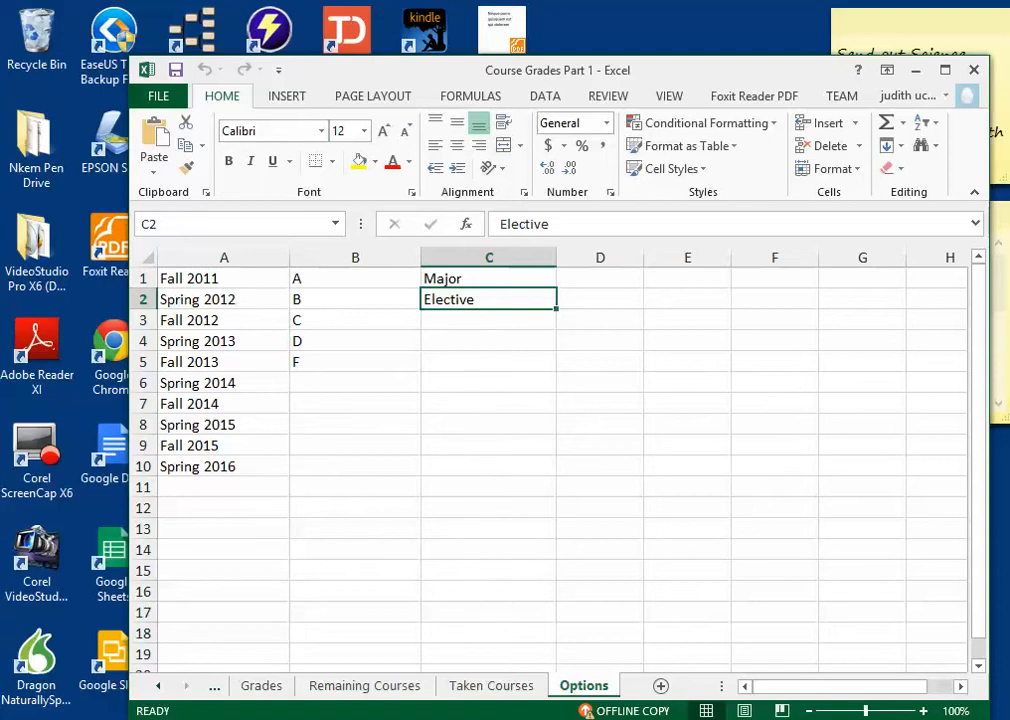
Step: Check the range names of the semester list in A1:A10 and the grade list in B1:B5
{"action": "left_click_drag", "start_coordinate": [175, 278], "coordinate": [200, 466]}
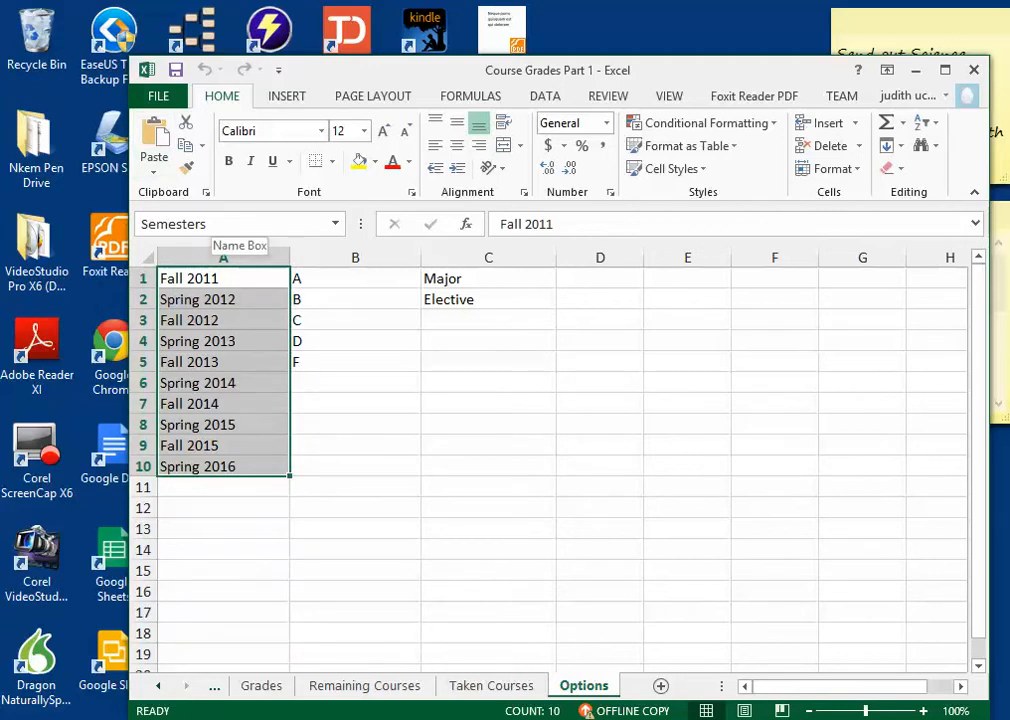
{"action": "left_click_drag", "start_coordinate": [340, 279], "coordinate": [340, 361]}
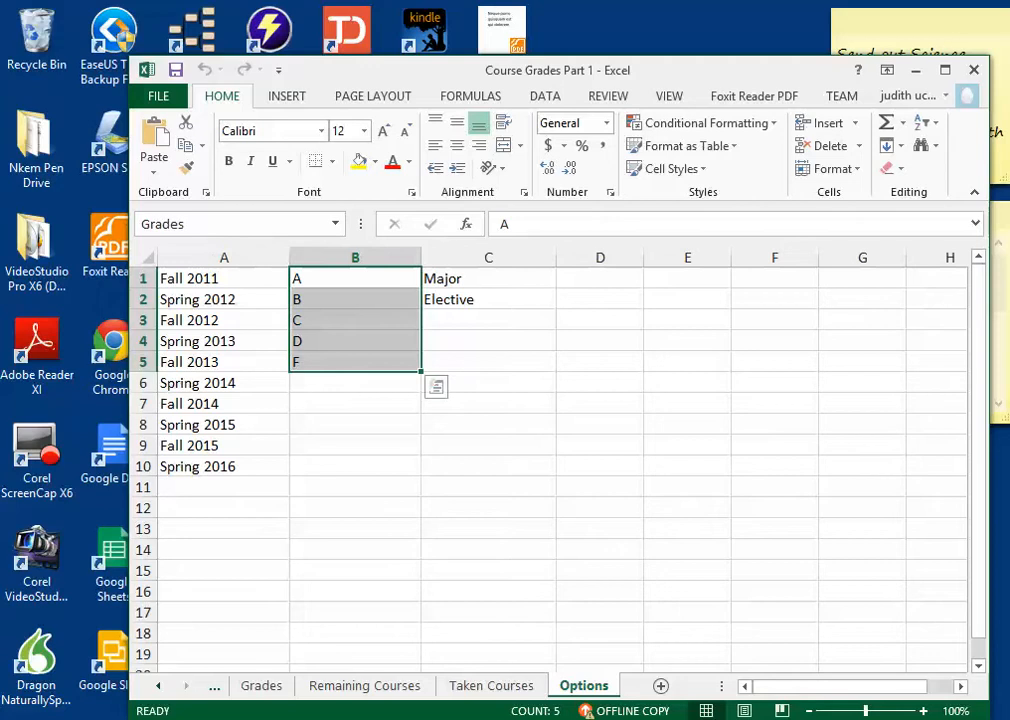
{"action": "left_click_drag", "start_coordinate": [200, 278], "coordinate": [200, 466]}
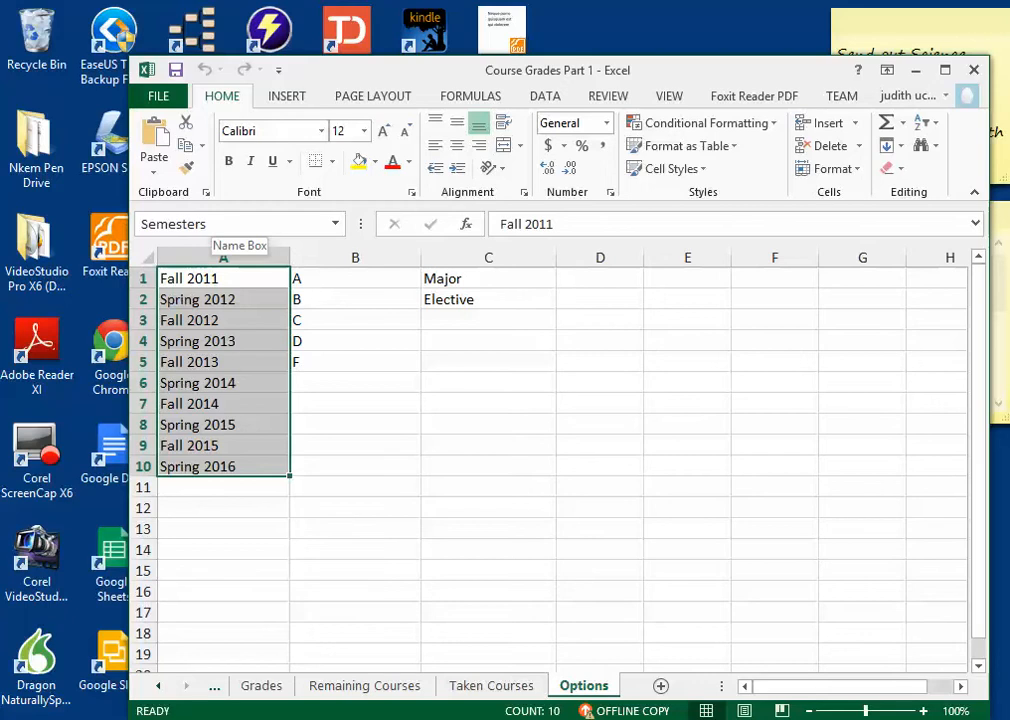
{"action": "left_click_drag", "start_coordinate": [355, 278], "coordinate": [355, 362]}
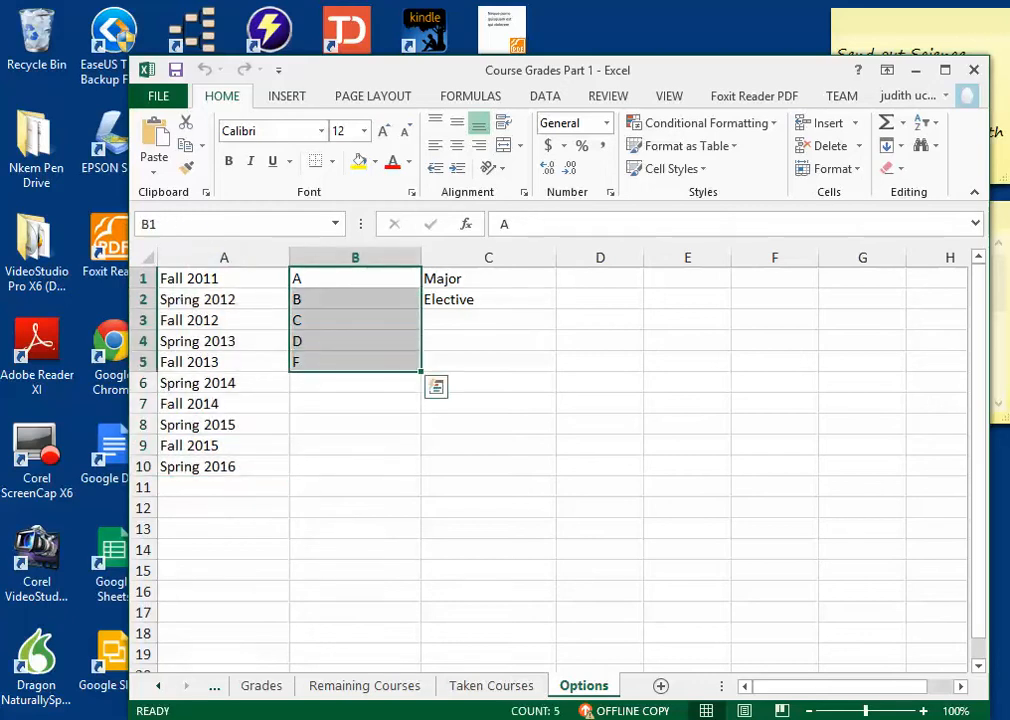
Step: Name the grade list B1:B5 Grades and check the range name of C1:C2
{"action": "left_click", "coordinate": [240, 224]}
{"action": "type", "text": "Grades"}
{"action": "left_click_drag", "start_coordinate": [488, 279], "coordinate": [488, 299]}
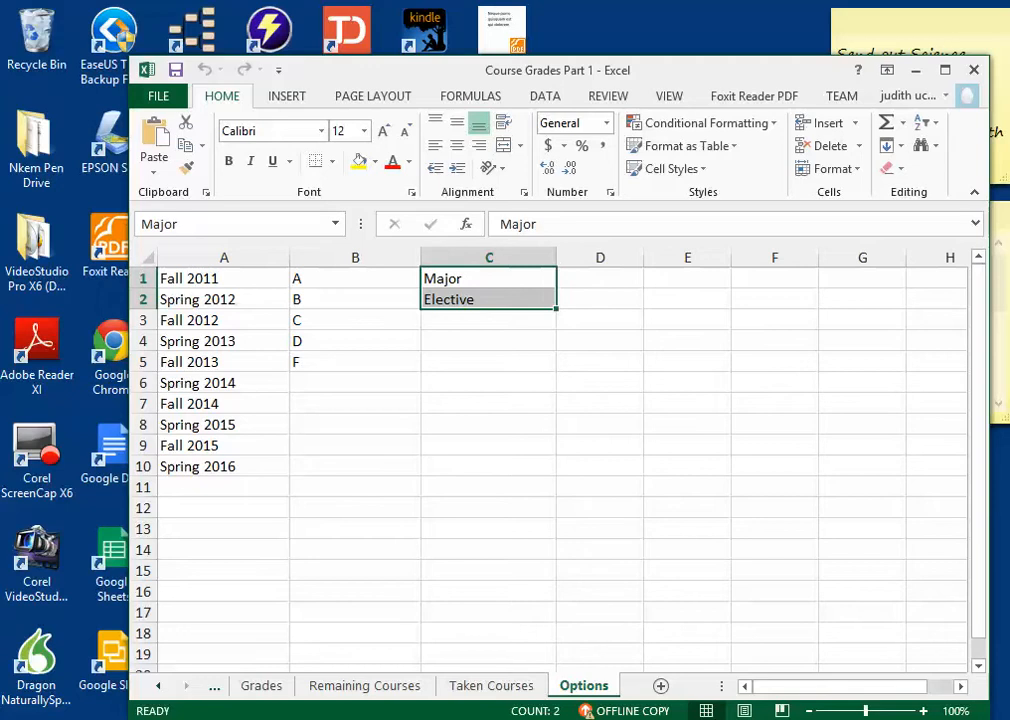
{"action": "left_click", "coordinate": [161, 224]}
{"action": "left_click", "coordinate": [181, 224]}
Step: Open the Remaining Courses sheet and examine its Course Name, Major/Elective and Credits column headings
{"action": "key", "text": "ctrl+Page_Up"}
{"action": "key", "text": "ctrl+Page_Up"}
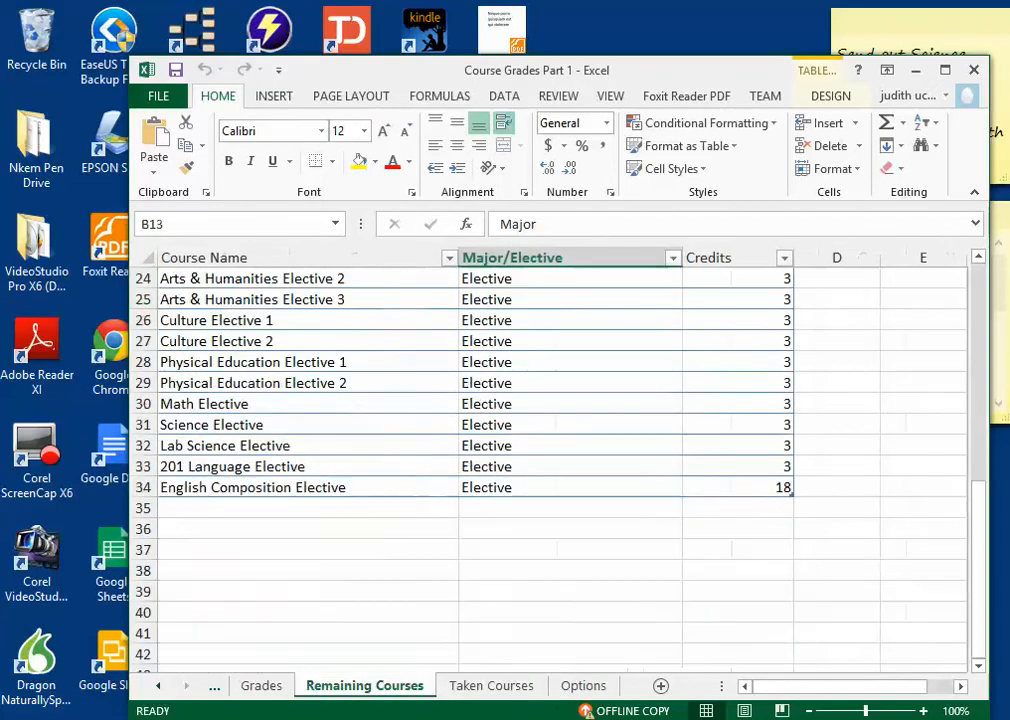
{"action": "scroll", "coordinate": [562, 470], "scroll_direction": "up", "scroll_amount": 8}
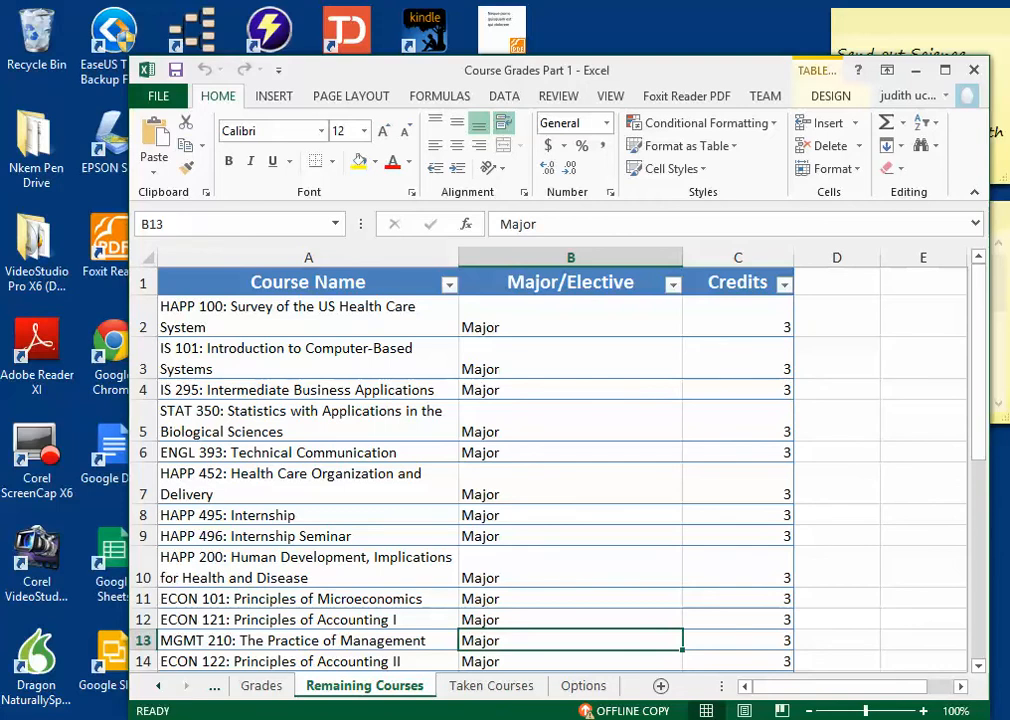
{"action": "left_click", "coordinate": [308, 283]}
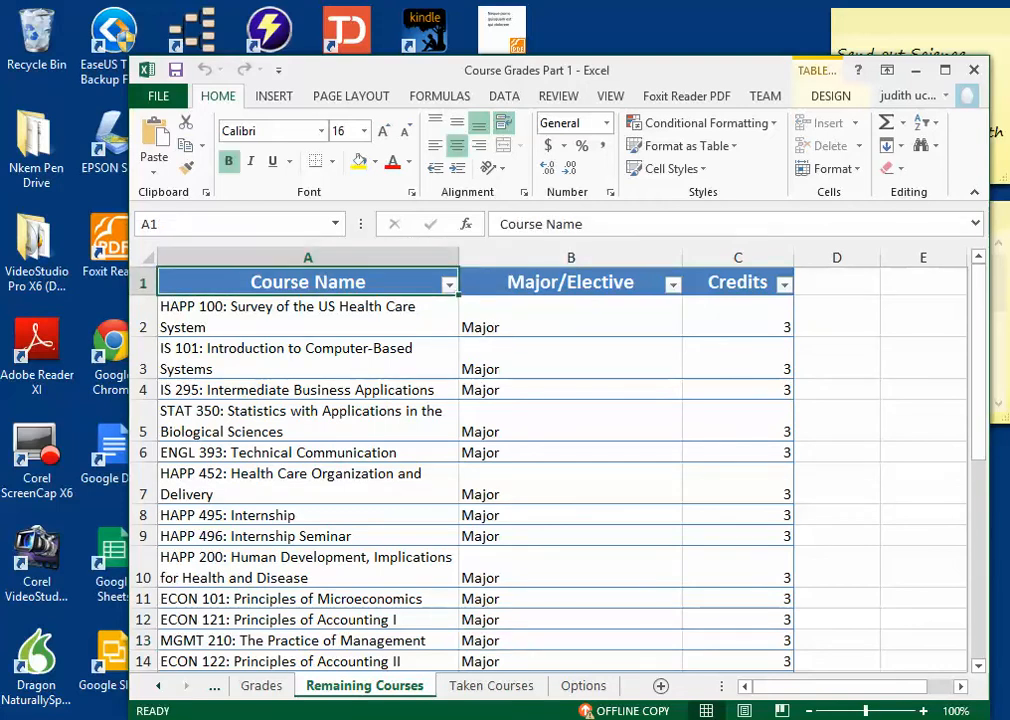
{"action": "left_click", "coordinate": [308, 317]}
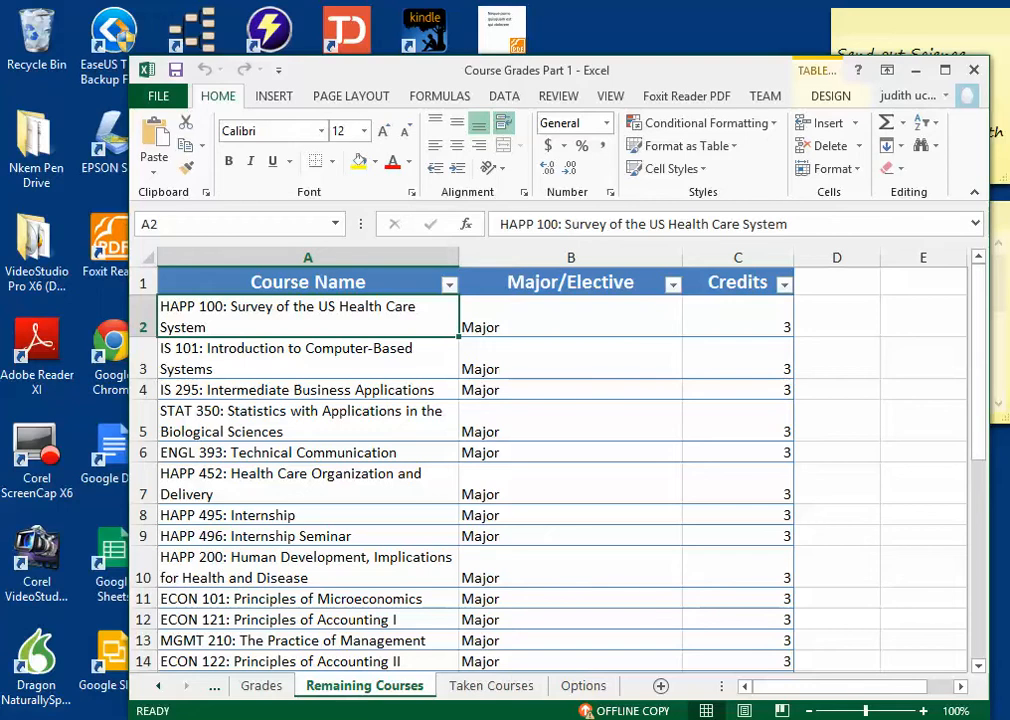
{"action": "left_click", "coordinate": [307, 282]}
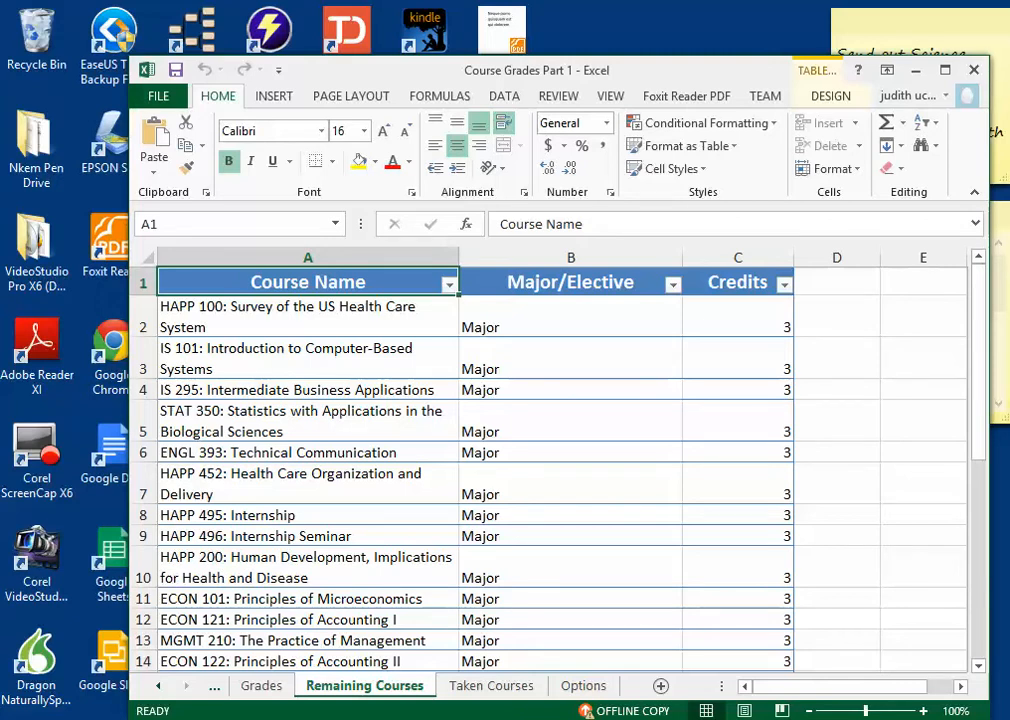
{"action": "left_click", "coordinate": [571, 282]}
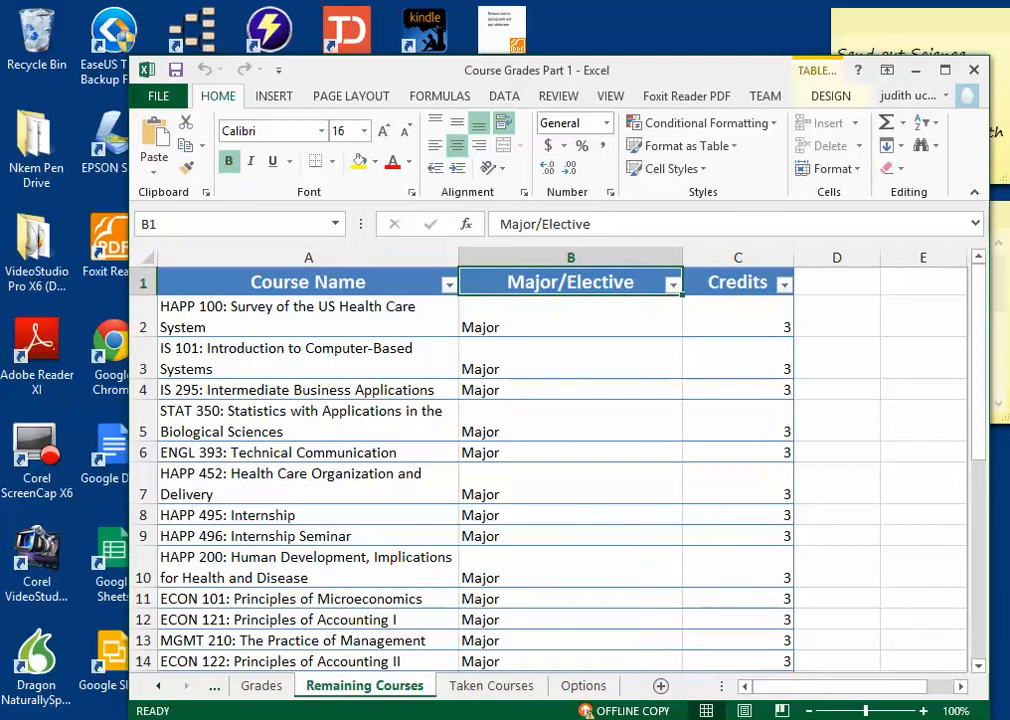
{"action": "left_click", "coordinate": [738, 282]}
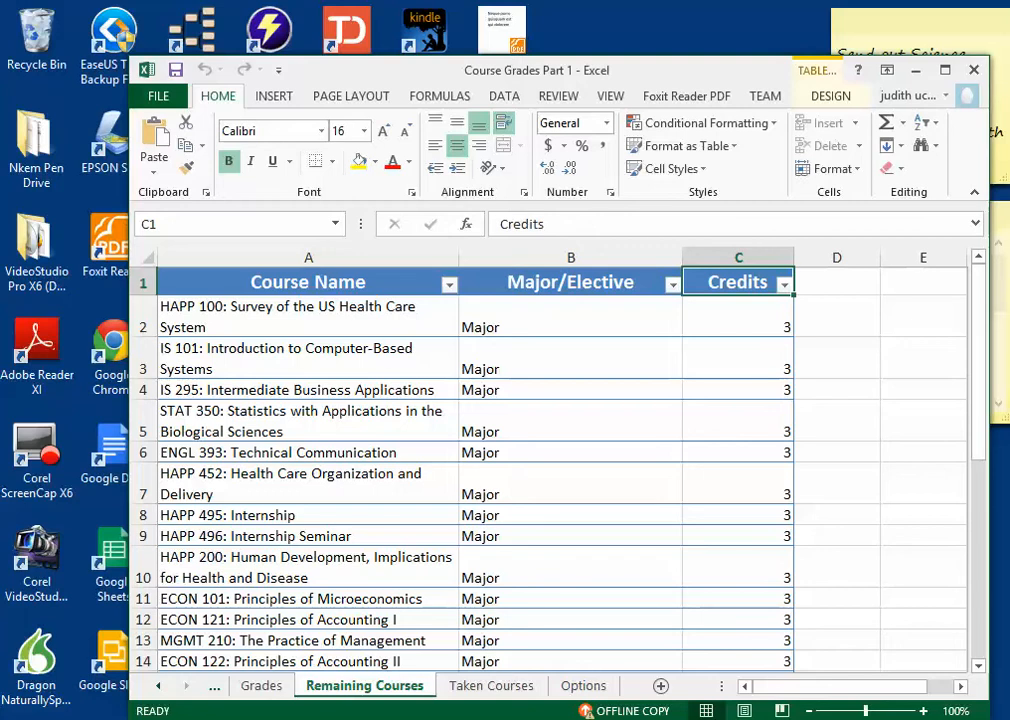
{"action": "left_click", "coordinate": [308, 282]}
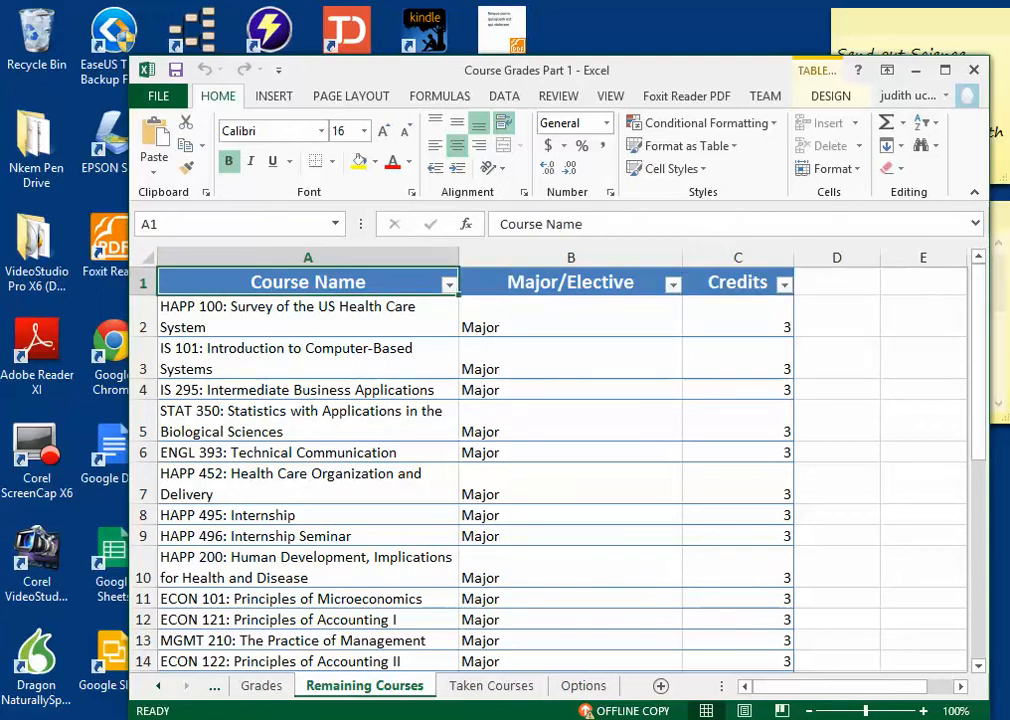
{"action": "left_click", "coordinate": [571, 282]}
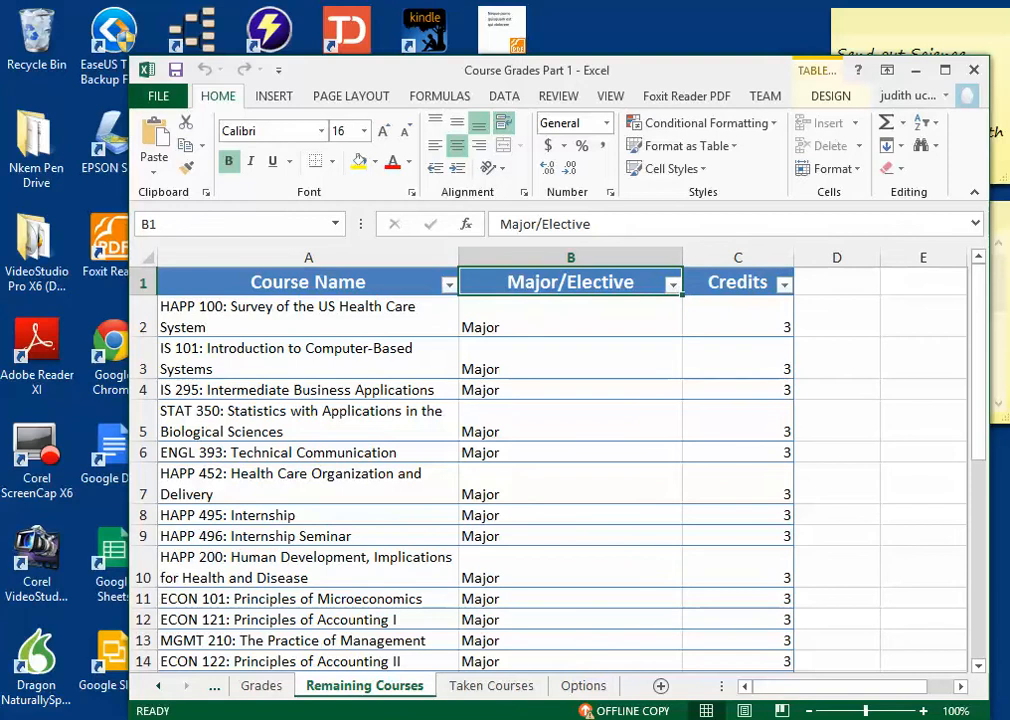
{"action": "left_click", "coordinate": [738, 282]}
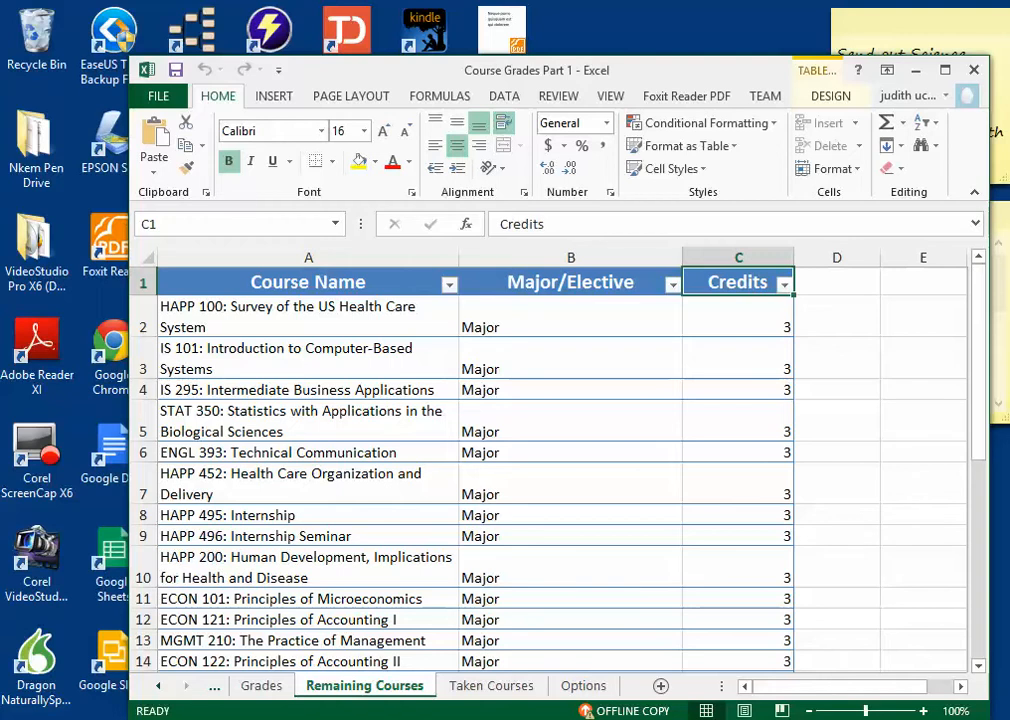
Step: Look through the remaining courses list from HAPP 100 in A2 down to the electives
{"action": "left_click", "coordinate": [308, 317]}
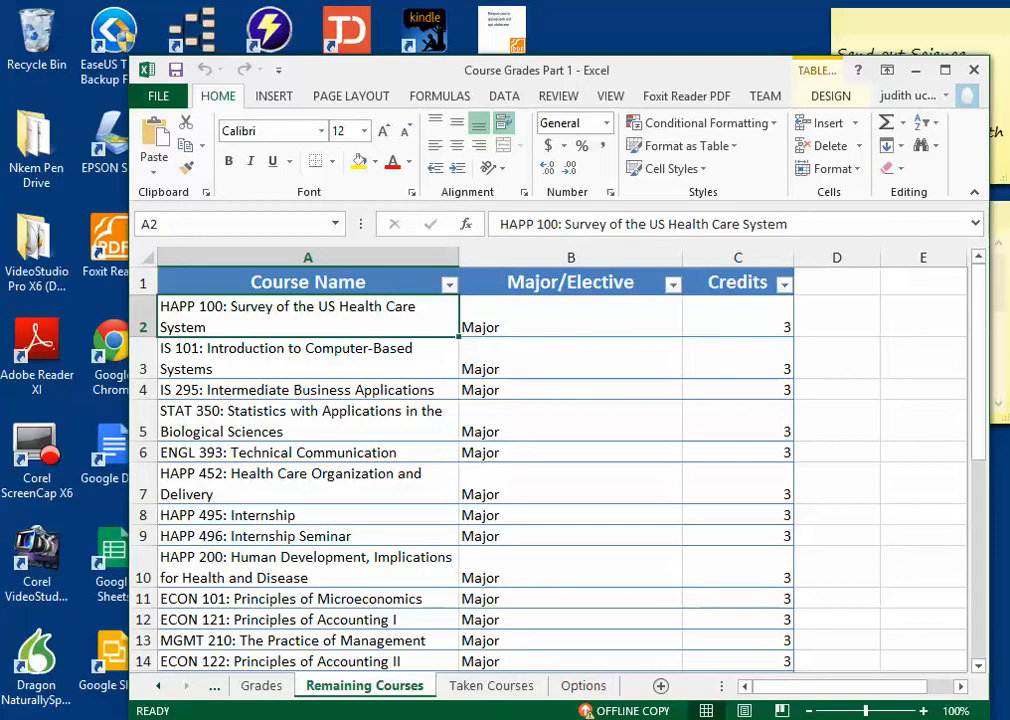
{"action": "scroll", "coordinate": [560, 460], "scroll_direction": "down", "scroll_amount": 9}
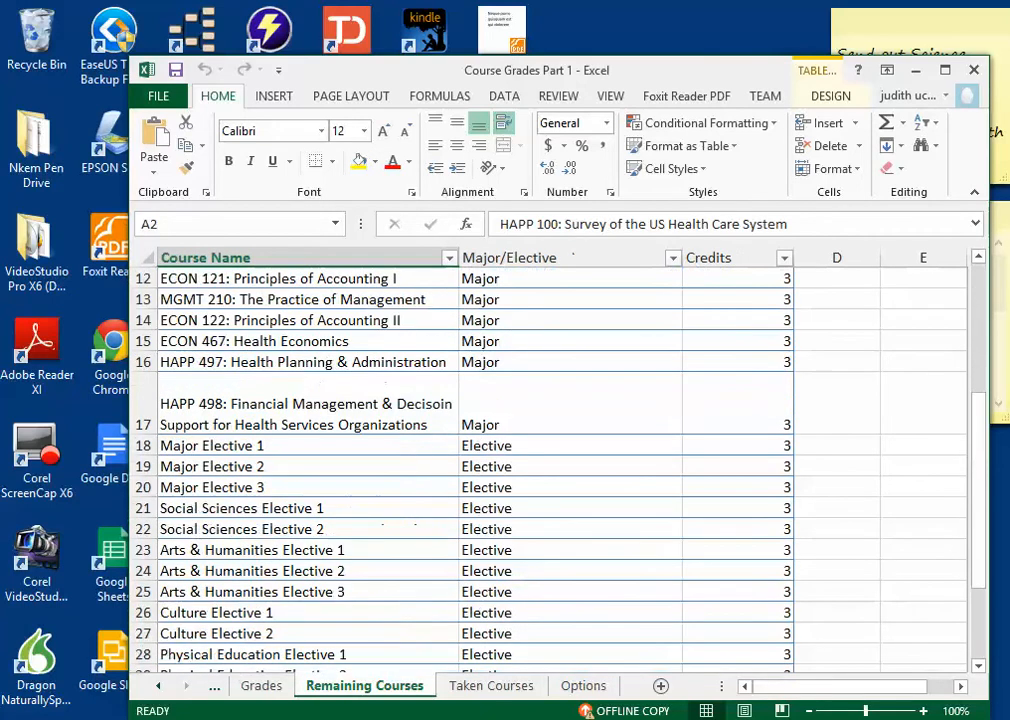
{"action": "scroll", "coordinate": [560, 460], "scroll_direction": "up", "scroll_amount": 2}
{"action": "scroll", "coordinate": [560, 460], "scroll_direction": "up", "scroll_amount": 2}
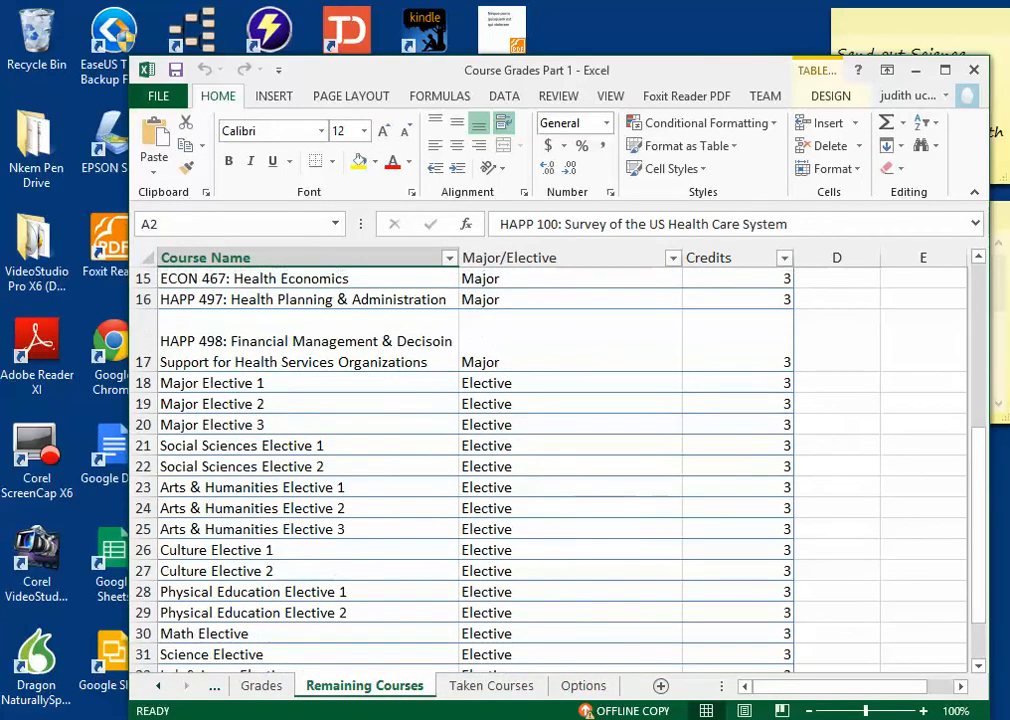
Step: Widen the Course Name column slightly and reapply text wrapping to it so the row heights refit
{"action": "scroll", "coordinate": [560, 460], "scroll_direction": "up", "scroll_amount": 5}
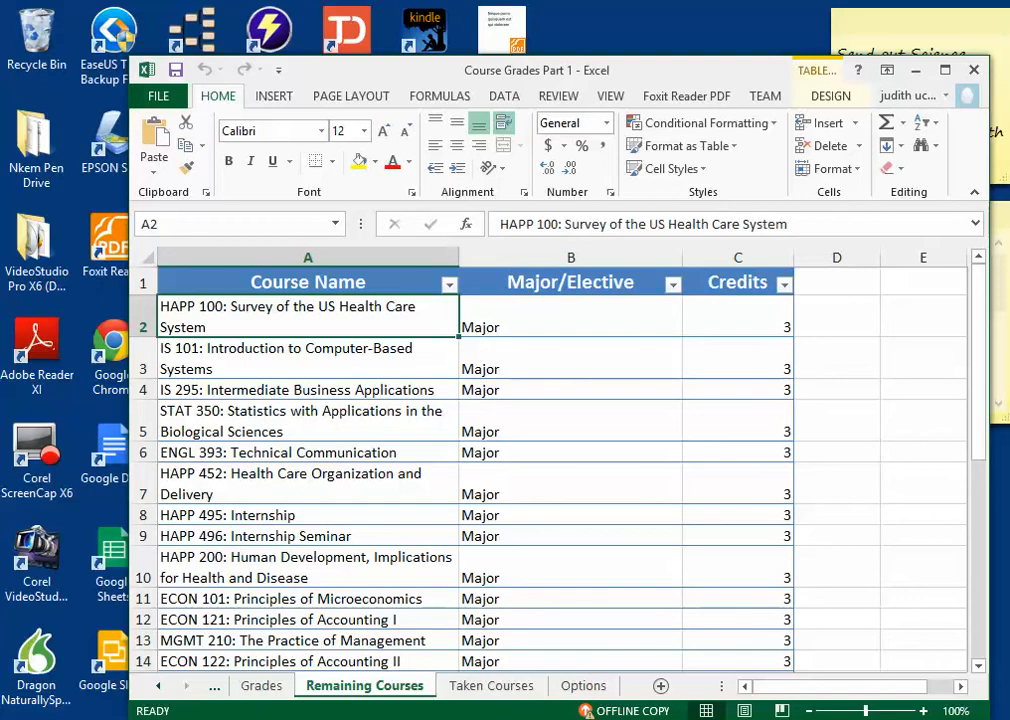
{"action": "left_click", "coordinate": [308, 257]}
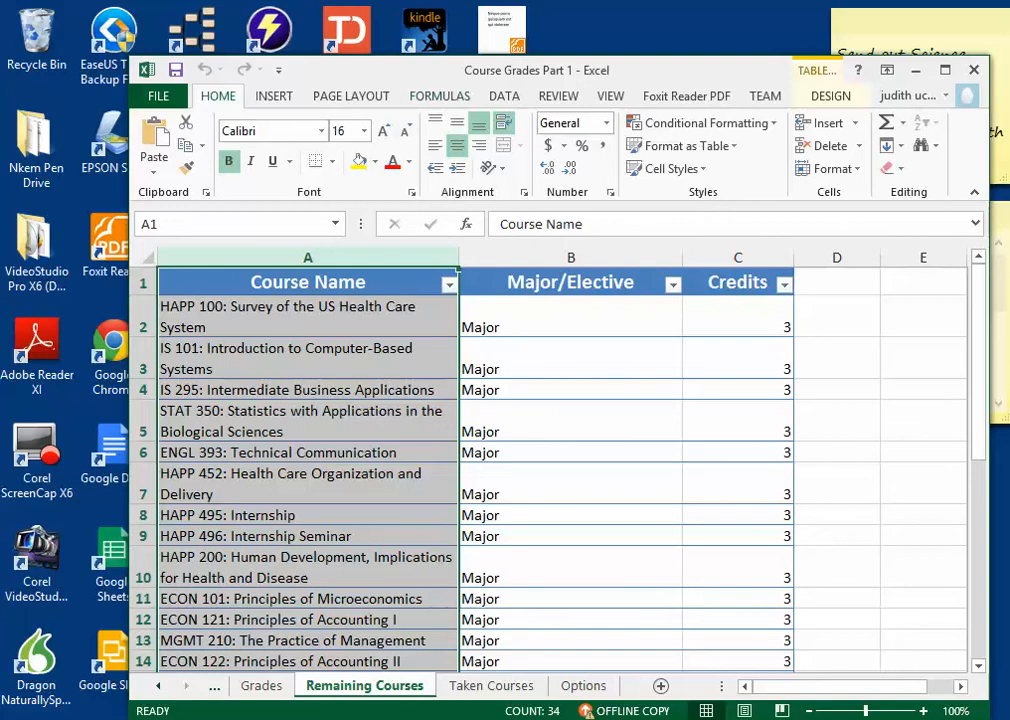
{"action": "left_click_drag", "start_coordinate": [458, 262], "coordinate": [484, 262]}
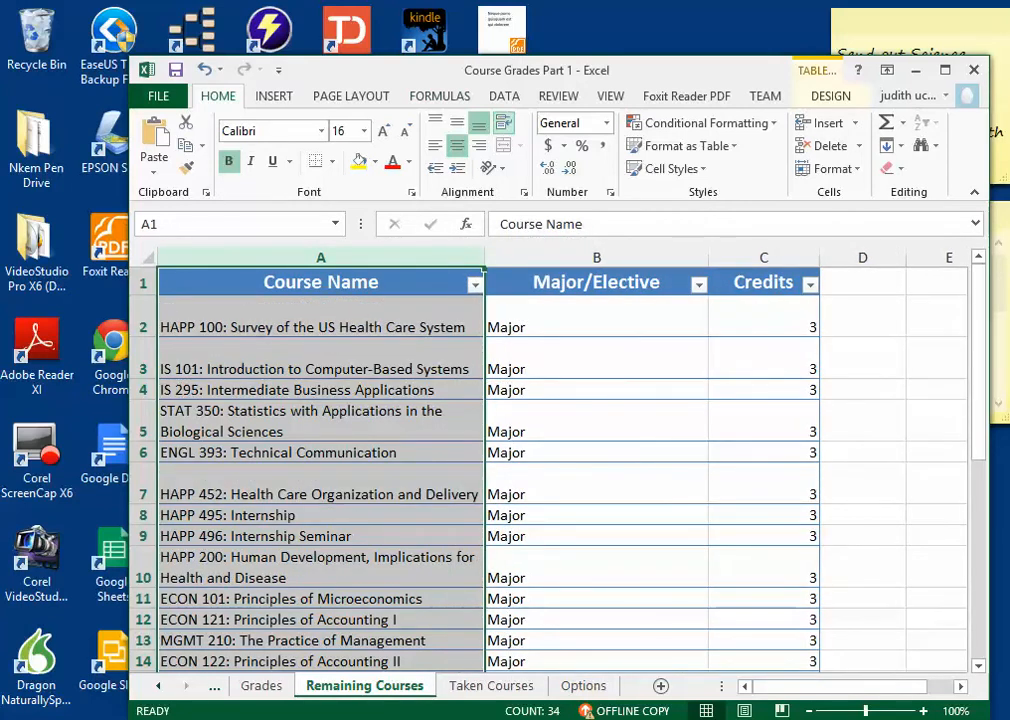
{"action": "left_click", "coordinate": [503, 122]}
{"action": "left_click", "coordinate": [503, 122]}
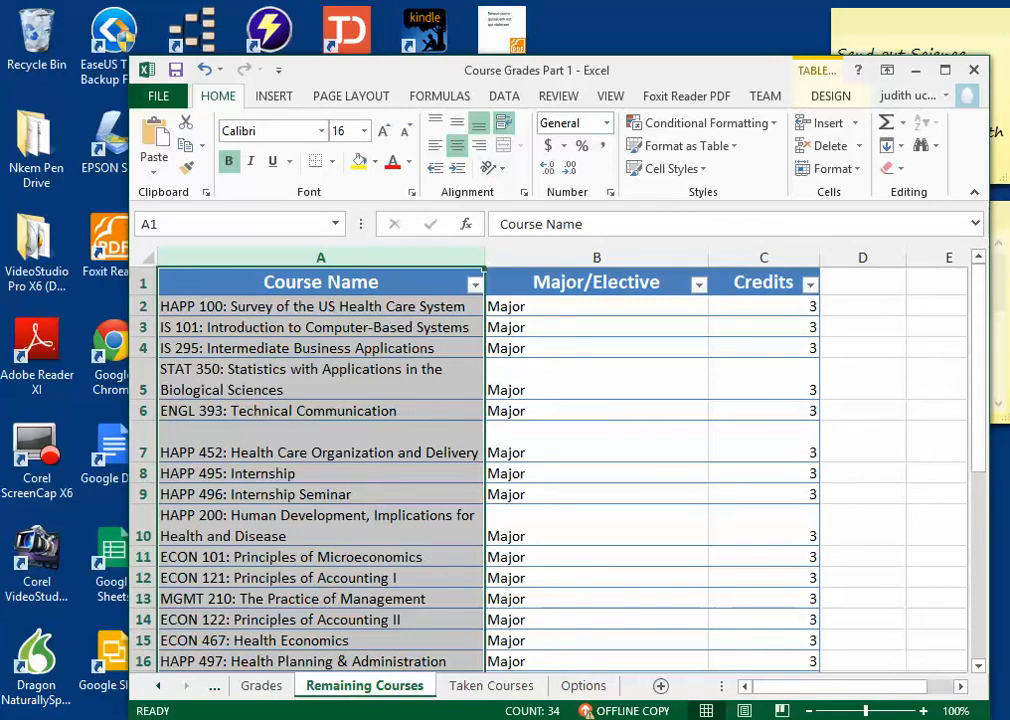
Step: Look through the Major/Elective and Credits columns from row 2 down to the English Composition Elective row
{"action": "left_click", "coordinate": [596, 307]}
{"action": "scroll", "coordinate": [596, 307], "scroll_direction": "down", "scroll_amount": 4}
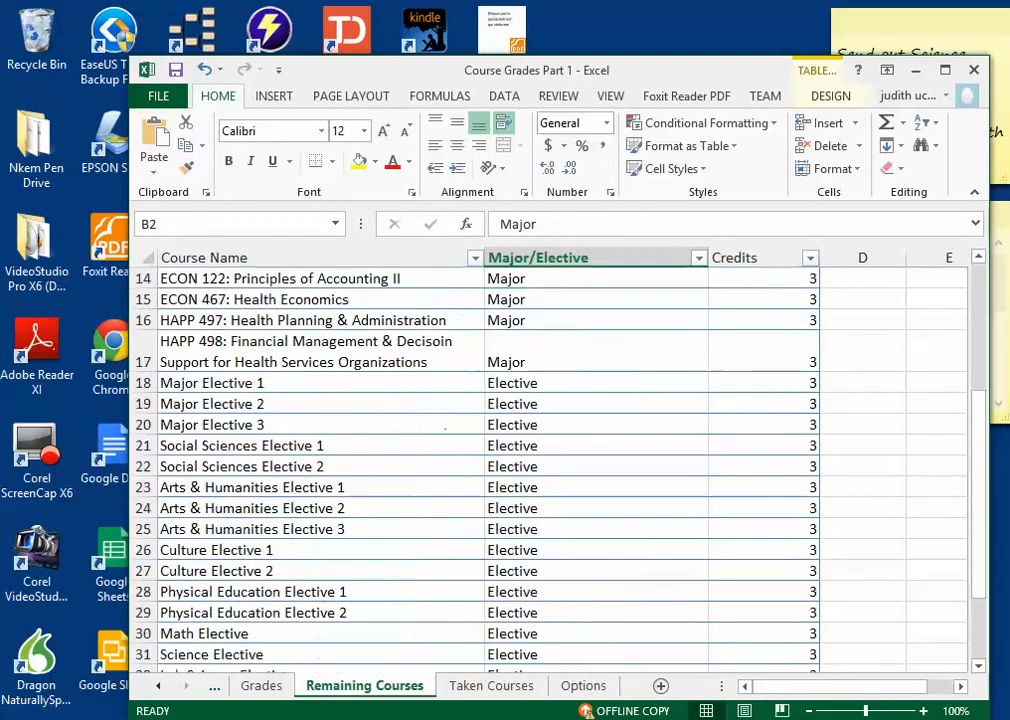
{"action": "scroll", "coordinate": [550, 470], "scroll_direction": "down", "scroll_amount": 3}
{"action": "scroll", "coordinate": [550, 470], "scroll_direction": "up", "scroll_amount": 7}
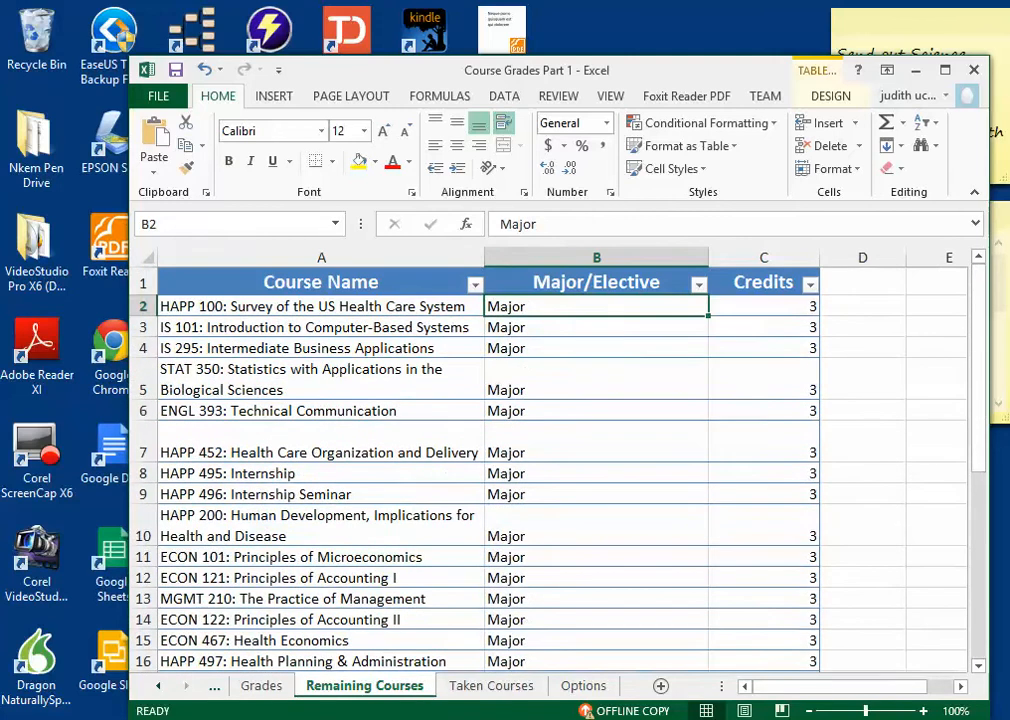
{"action": "scroll", "coordinate": [550, 470], "scroll_direction": "down", "scroll_amount": 6}
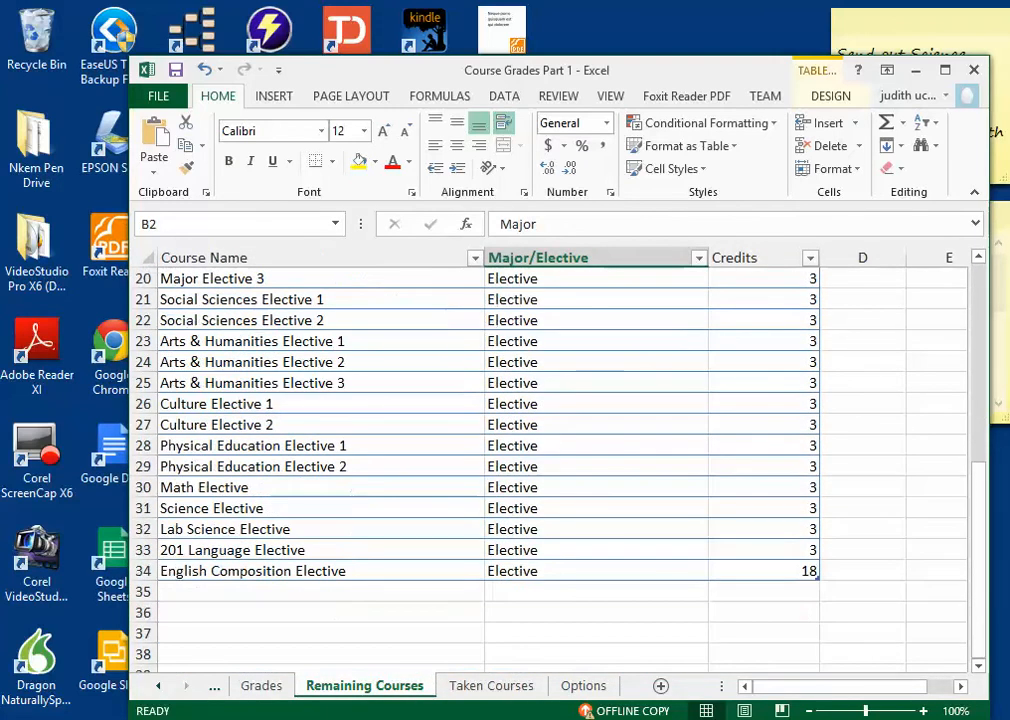
{"action": "scroll", "coordinate": [550, 470], "scroll_direction": "up", "scroll_amount": 6}
{"action": "left_click", "coordinate": [764, 307]}
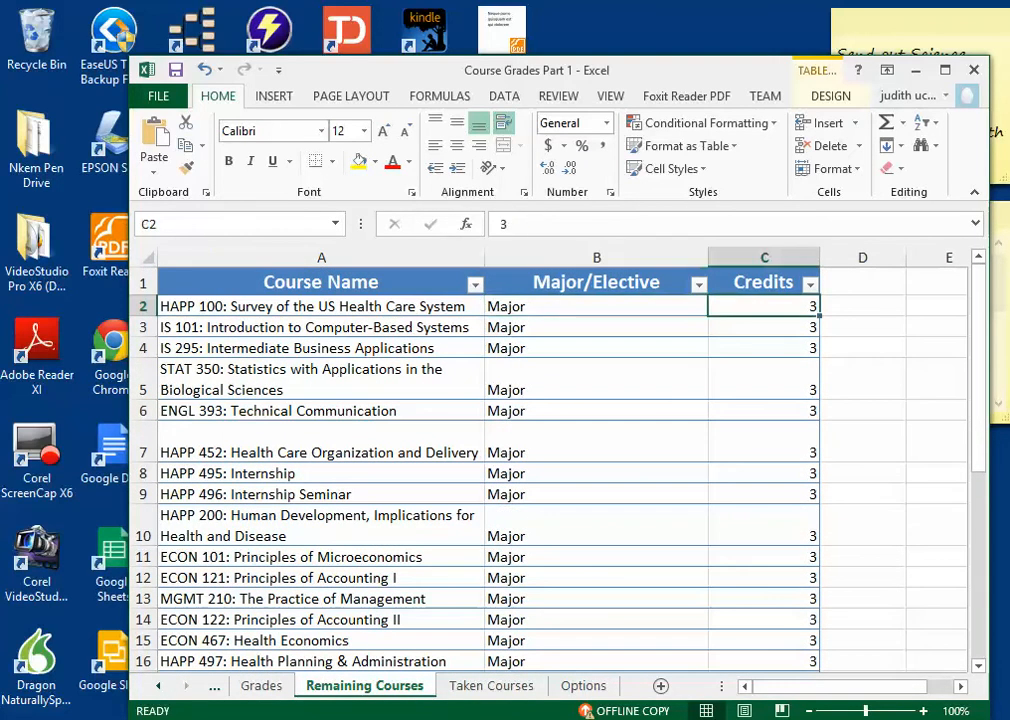
{"action": "scroll", "coordinate": [550, 470], "scroll_direction": "down", "scroll_amount": 6}
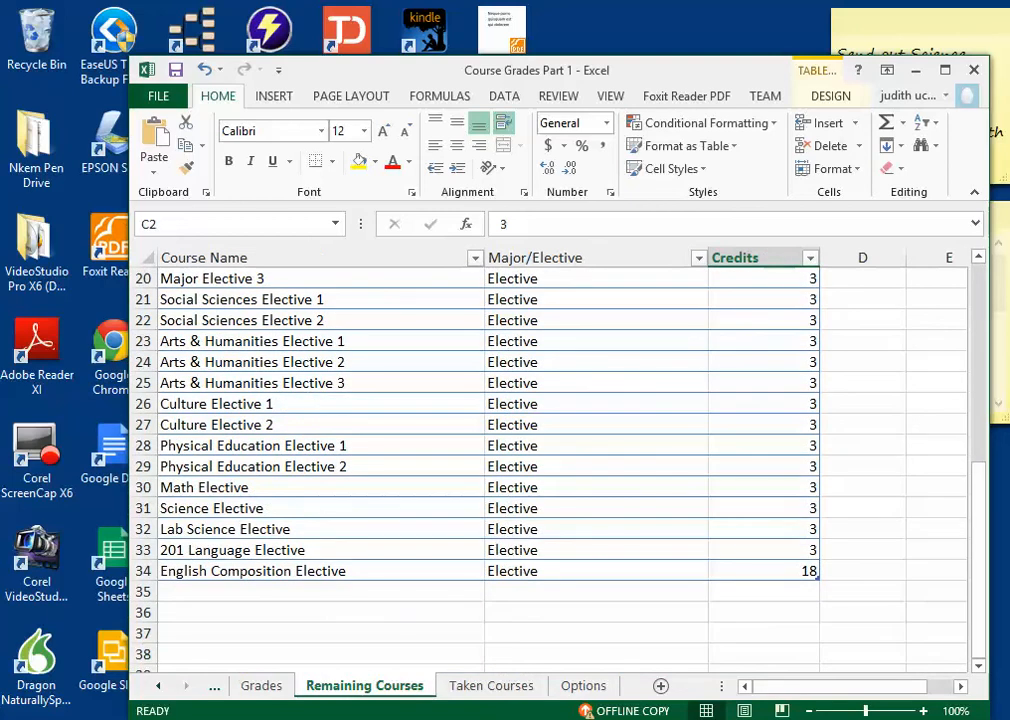
{"action": "scroll", "coordinate": [550, 470], "scroll_direction": "up", "scroll_amount": 6}
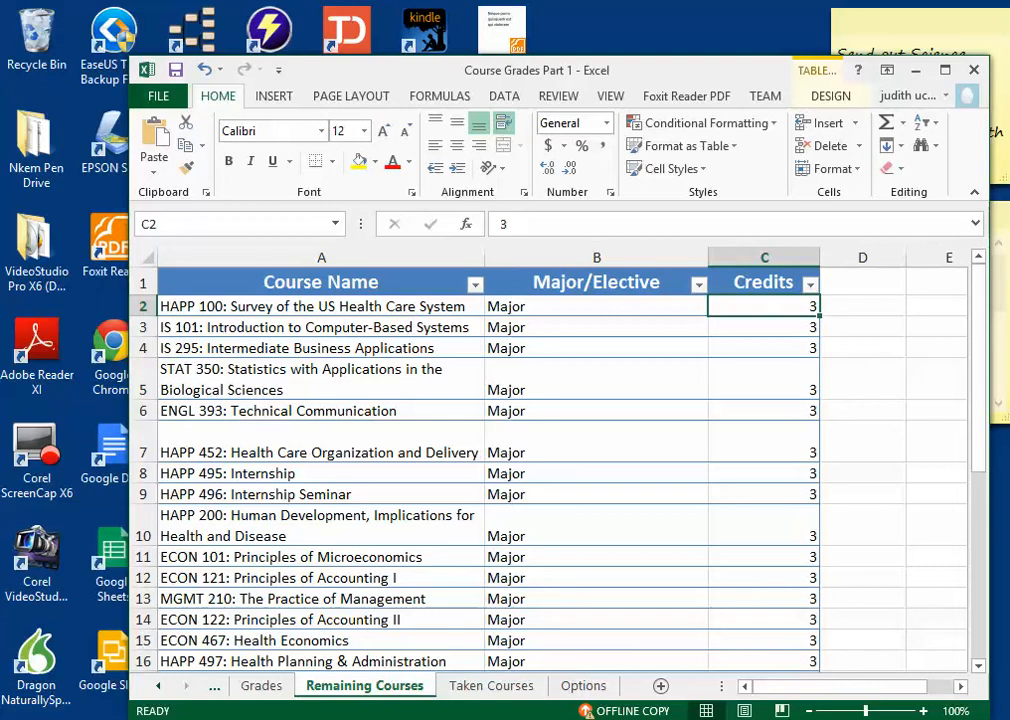
Step: View the Grades and Dashboard sheets and return to the Remaining Courses sheet
{"action": "key", "text": "ctrl+Page_Up"}
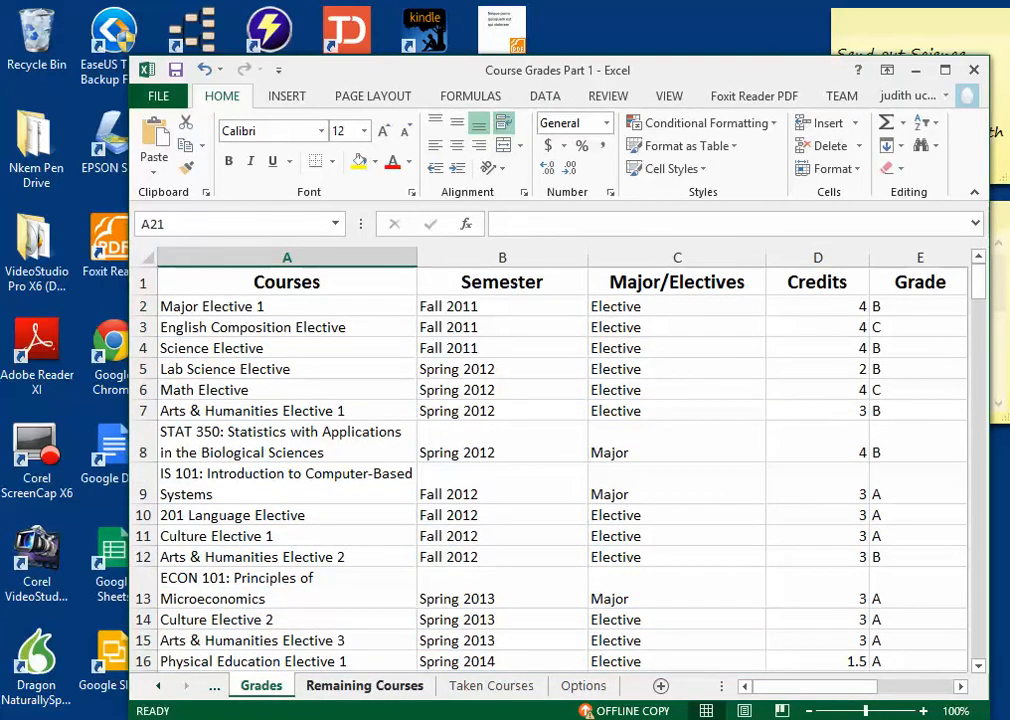
{"action": "key", "text": "ctrl+Page_Down"}
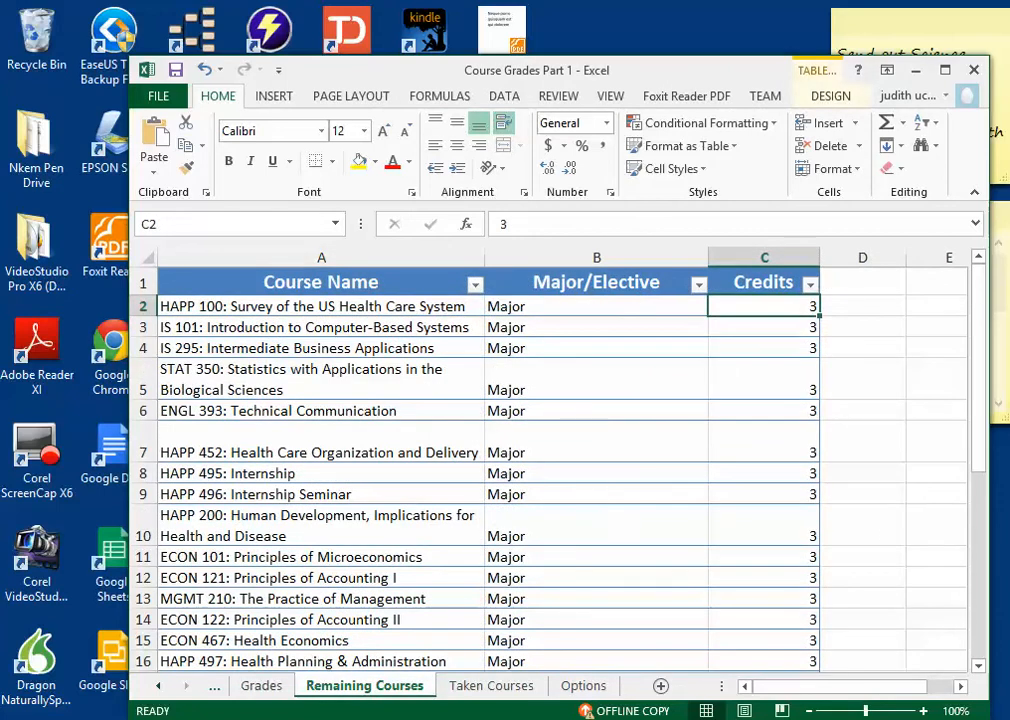
{"action": "left_click", "coordinate": [158, 686]}
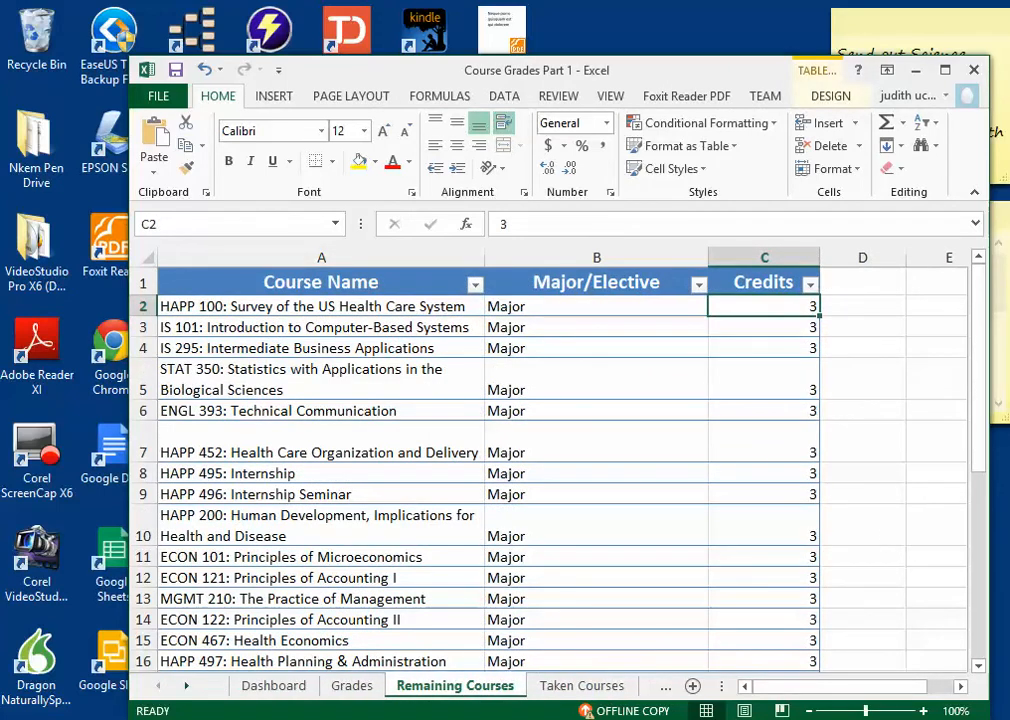
{"action": "left_click", "coordinate": [352, 686]}
{"action": "left_click", "coordinate": [274, 686]}
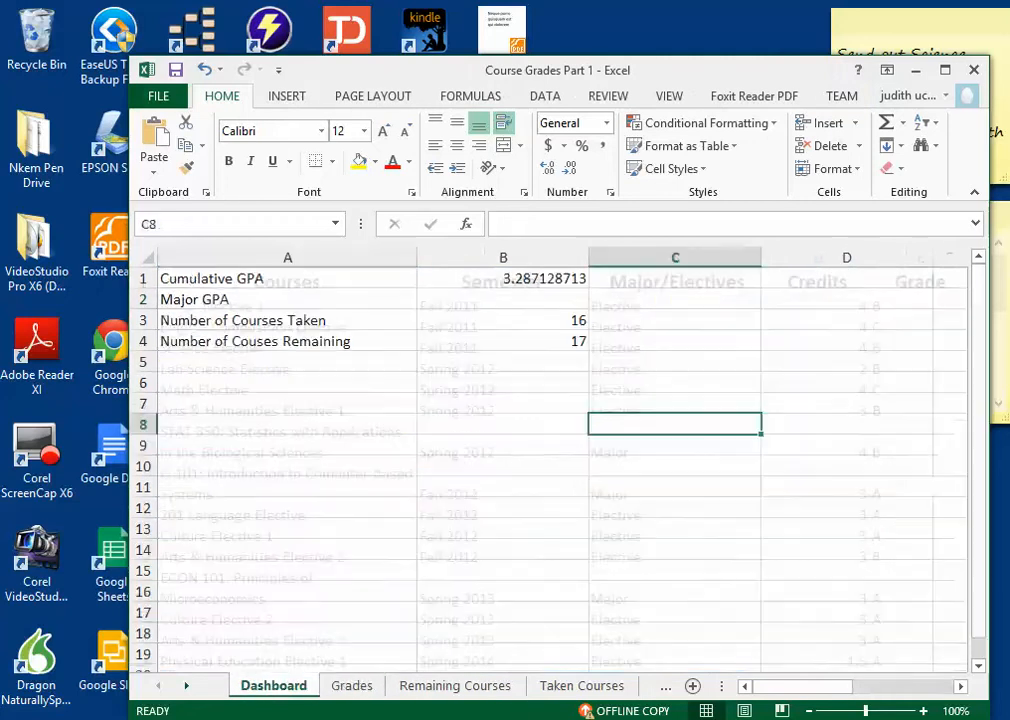
{"action": "key", "text": "ctrl+Page_Down"}
{"action": "key", "text": "ctrl+Page_Down"}
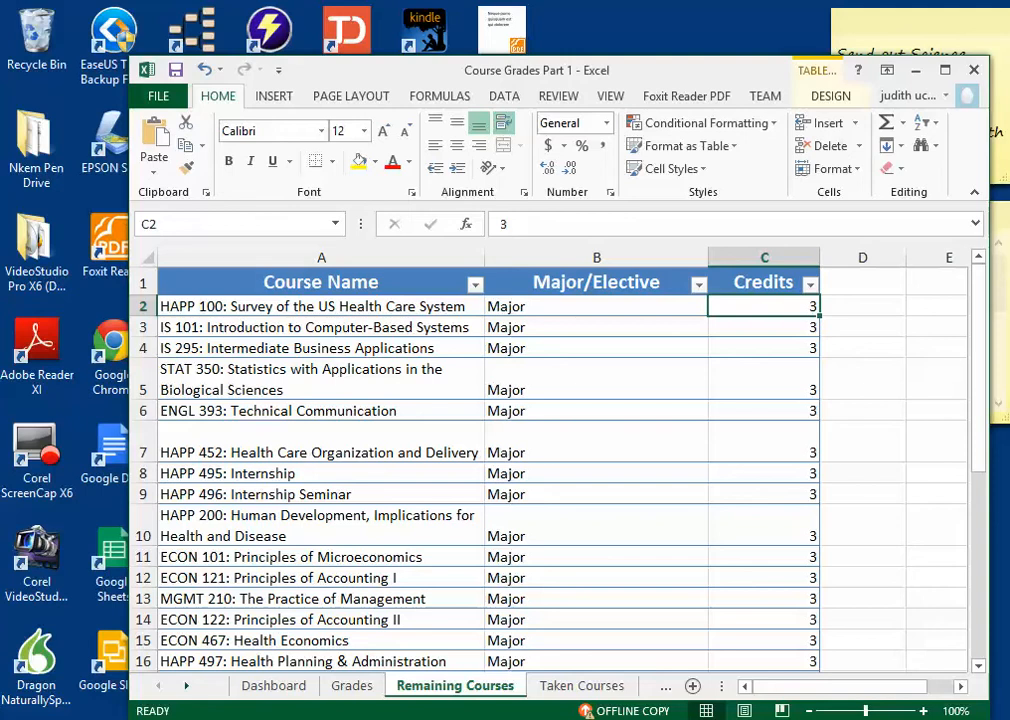
Step: Review the full remaining courses table down to the empty rows below row 34
{"action": "scroll", "coordinate": [550, 470], "scroll_direction": "down", "scroll_amount": 3}
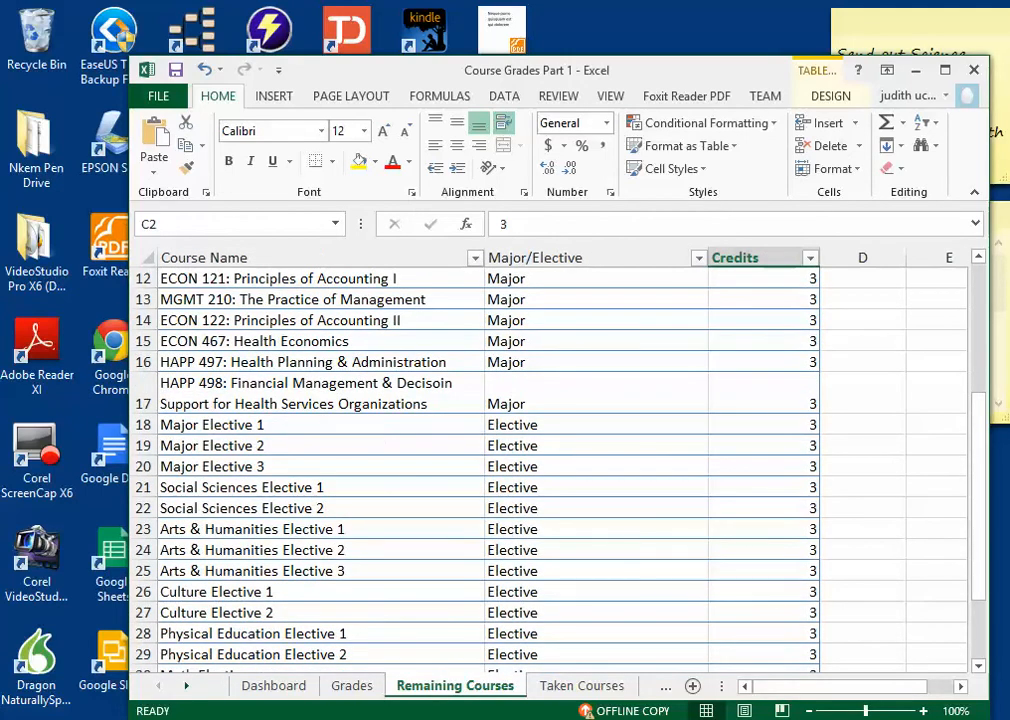
{"action": "scroll", "coordinate": [550, 470], "scroll_direction": "down", "scroll_amount": 4}
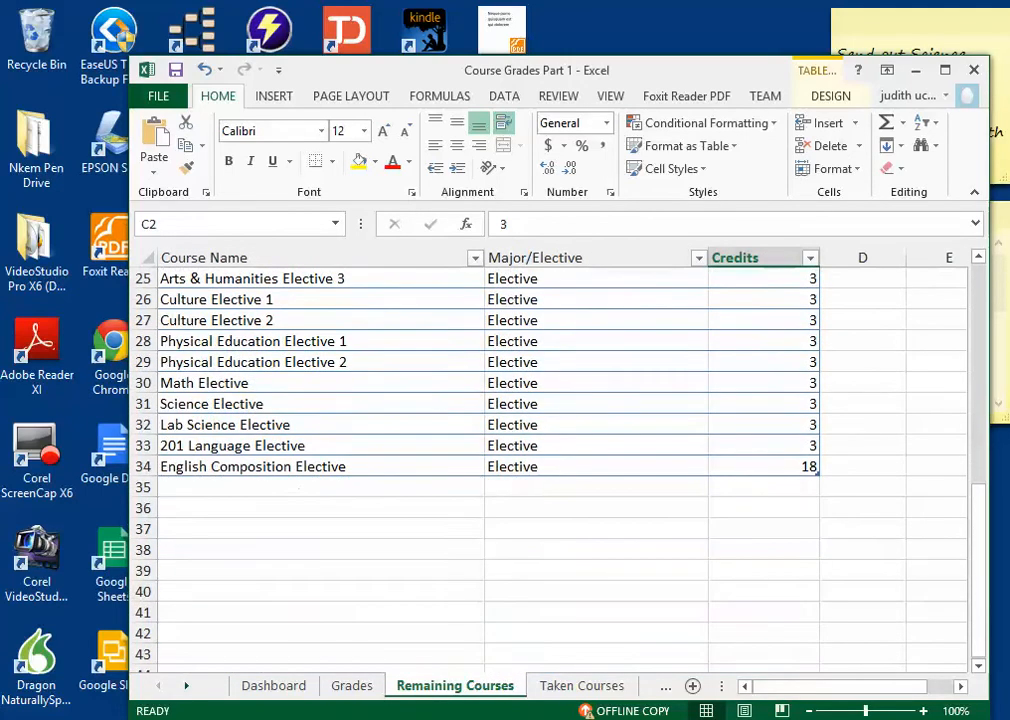
{"action": "left_click_drag", "start_coordinate": [321, 571], "coordinate": [321, 551]}
{"action": "scroll", "coordinate": [321, 551], "scroll_direction": "up", "scroll_amount": 8}
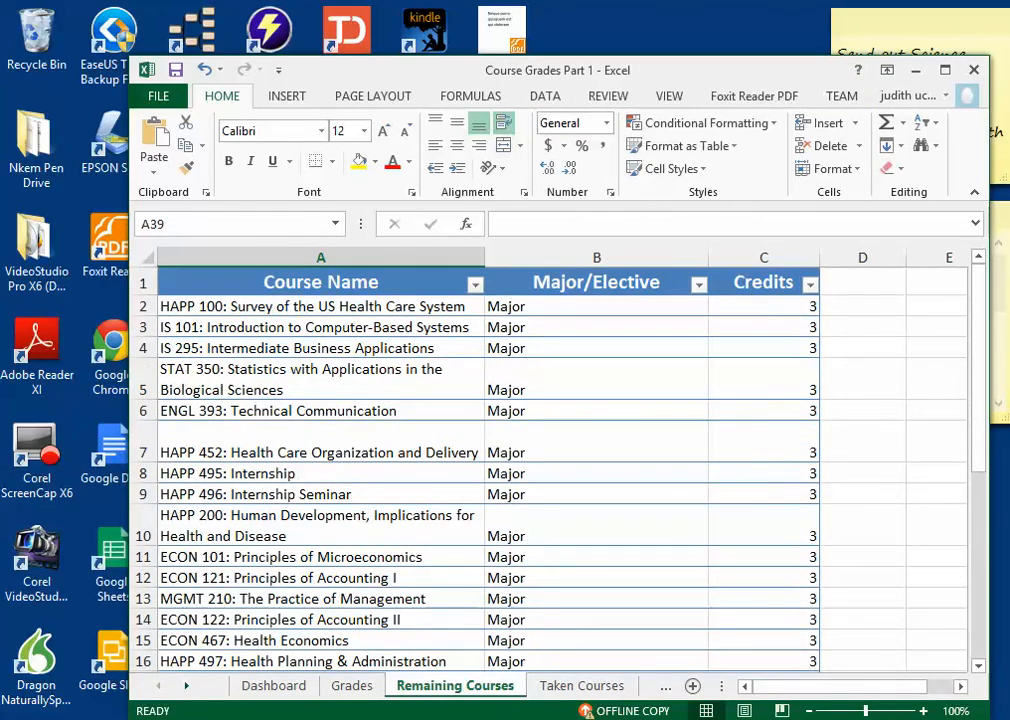
Step: Select the whole table A1:C34, view the cell Format options without applying any, and deselect the table
{"action": "left_click_drag", "start_coordinate": [300, 282], "coordinate": [818, 515]}
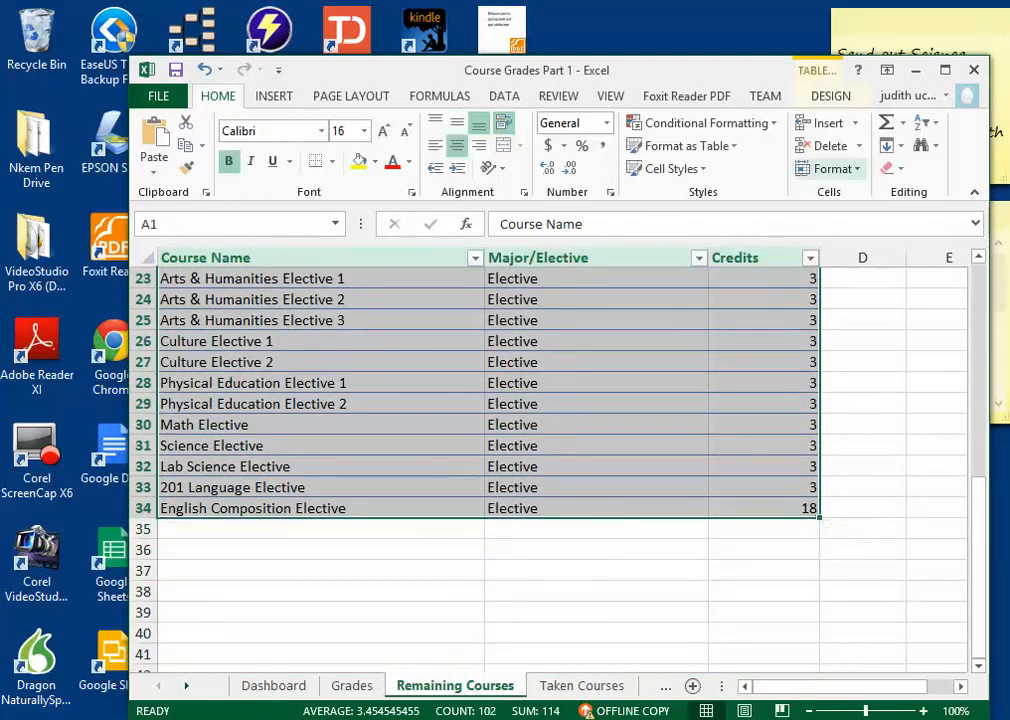
{"action": "left_click", "coordinate": [832, 168]}
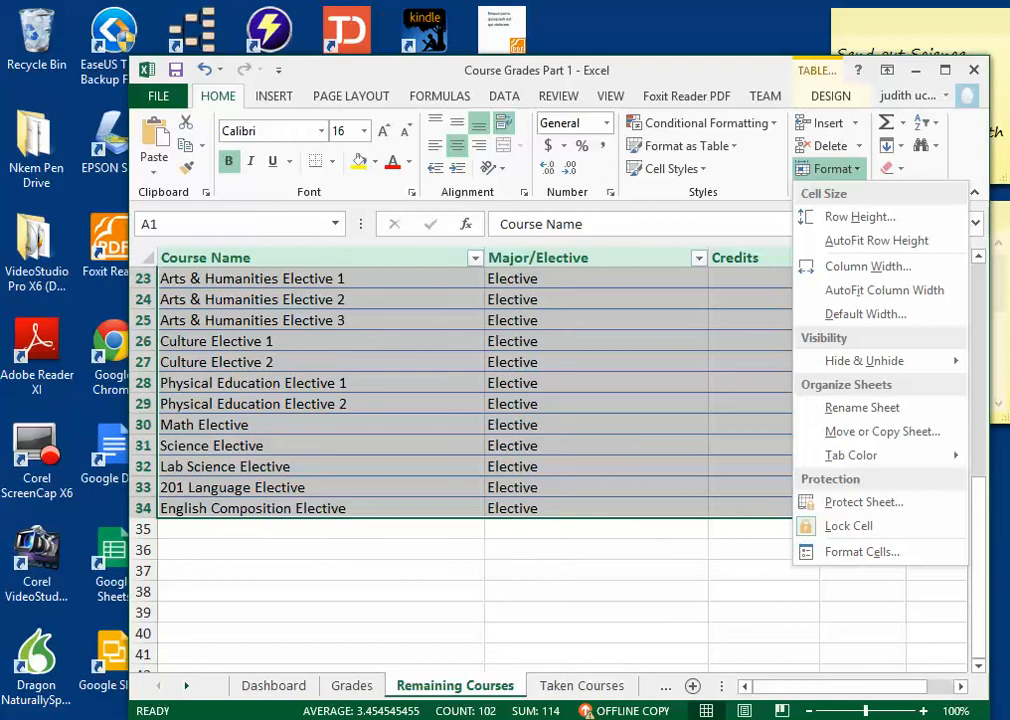
{"action": "key", "text": "Escape"}
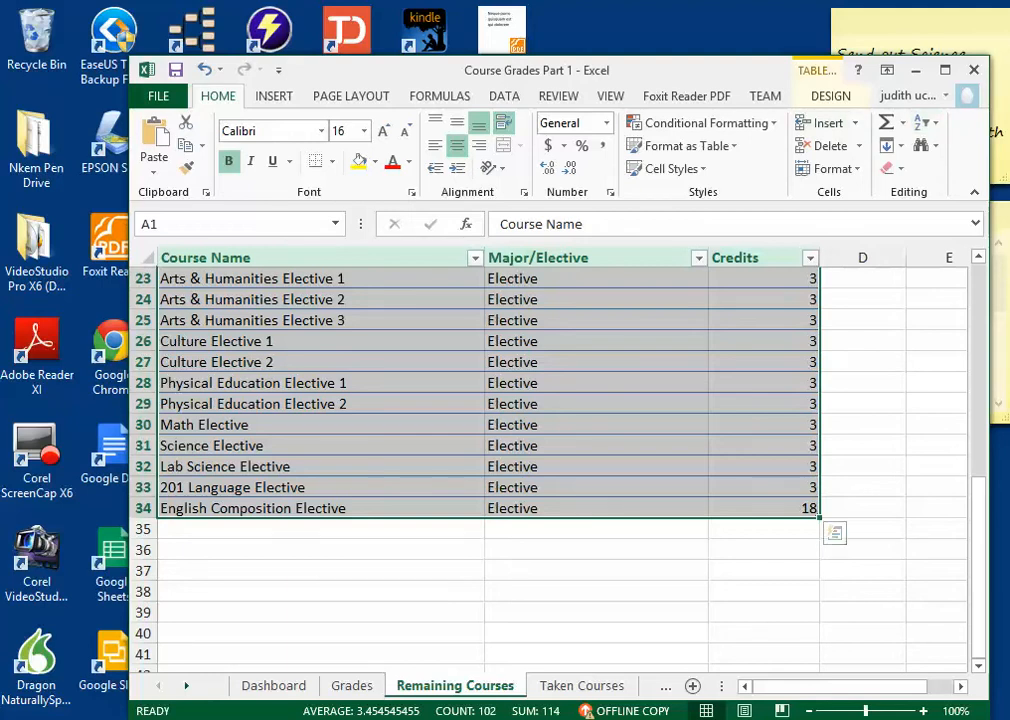
{"action": "left_click", "coordinate": [596, 612]}
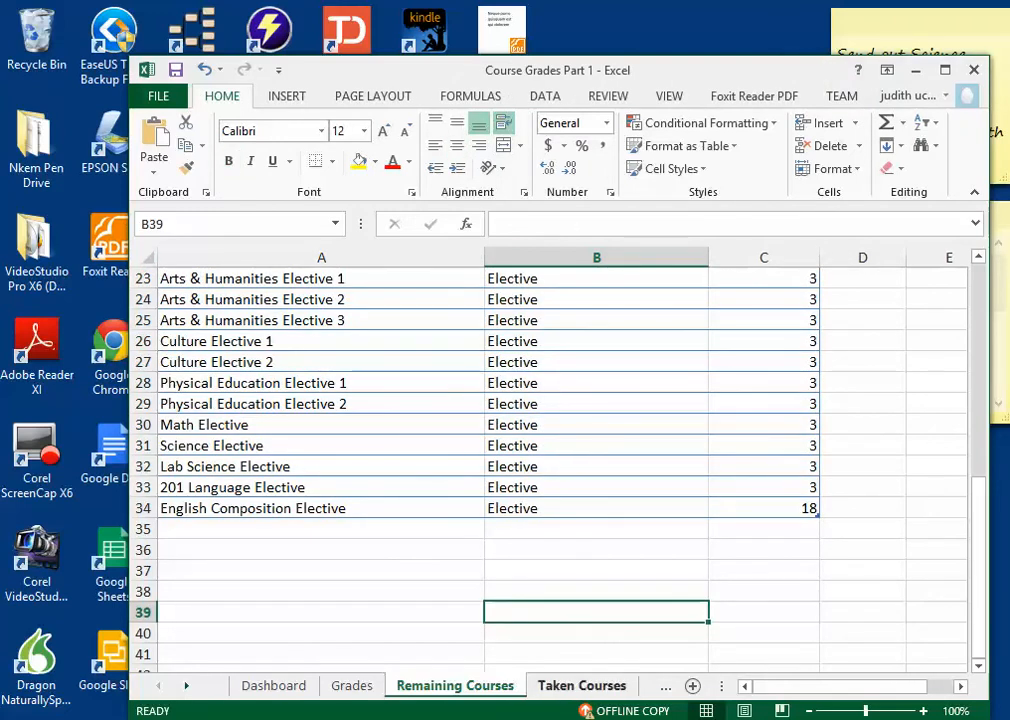
Step: View the Taken Courses sheet and create a copy of the Remaining Courses sheet placed before Remaining Courses
{"action": "left_click", "coordinate": [582, 685]}
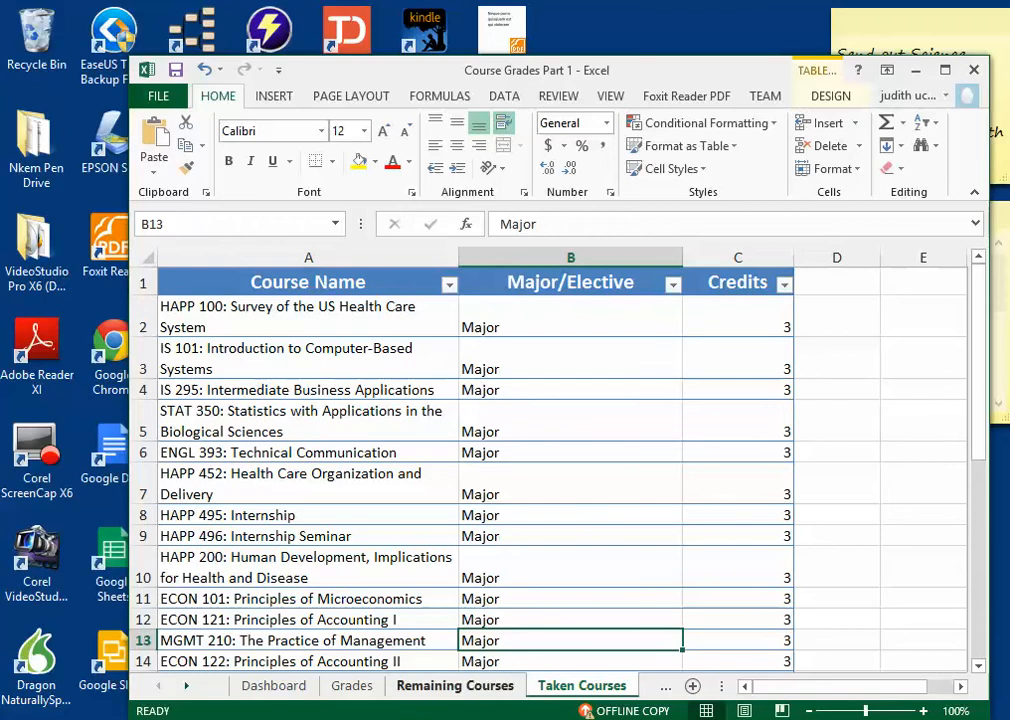
{"action": "right_click", "coordinate": [453, 690]}
{"action": "right_click", "coordinate": [453, 690]}
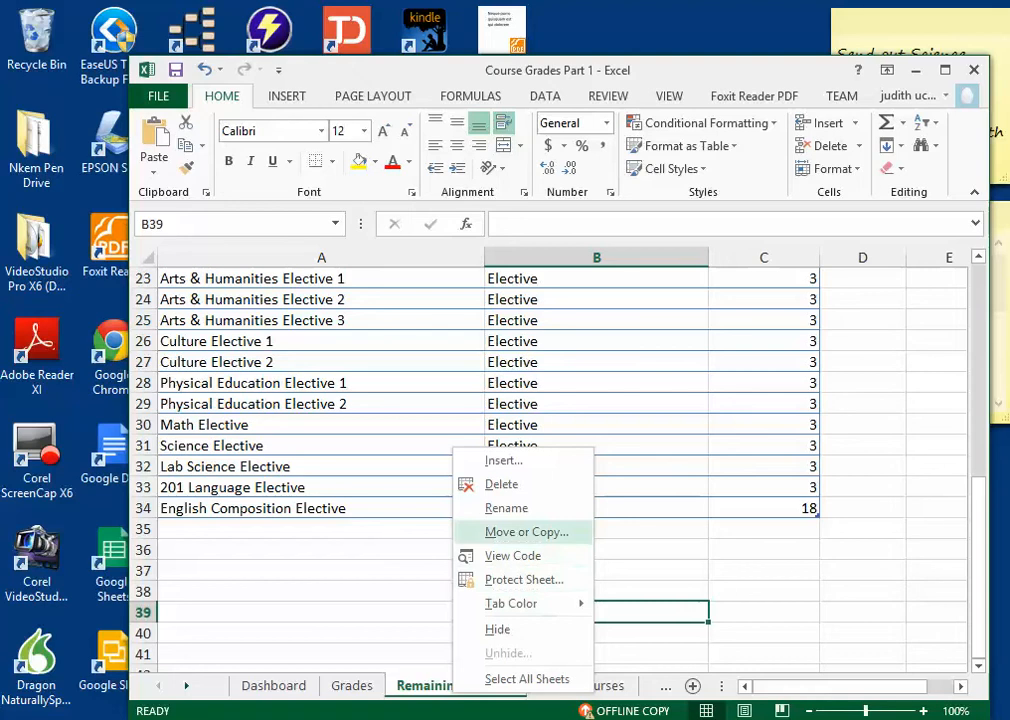
{"action": "left_click", "coordinate": [526, 532]}
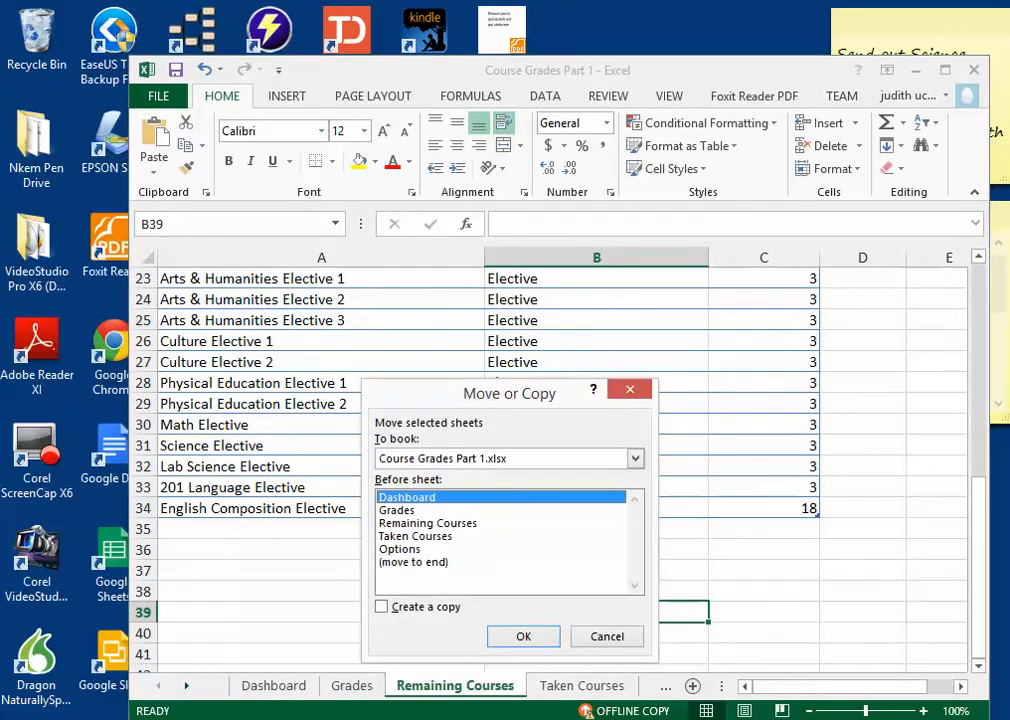
{"action": "left_click", "coordinate": [382, 607]}
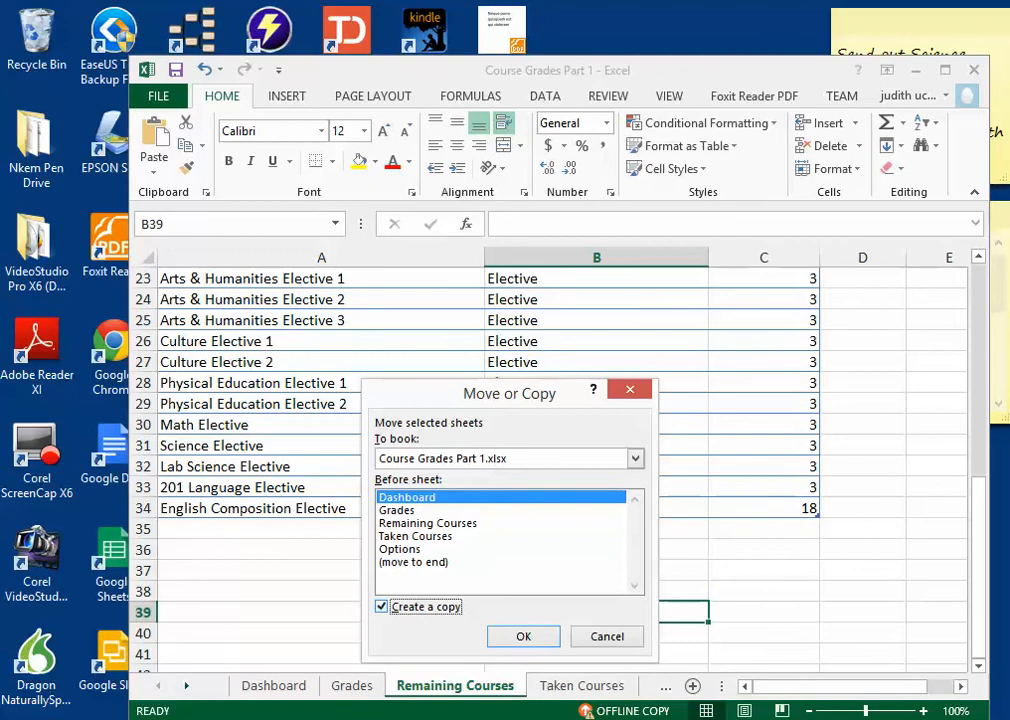
{"action": "left_click", "coordinate": [428, 523]}
{"action": "left_click", "coordinate": [523, 637]}
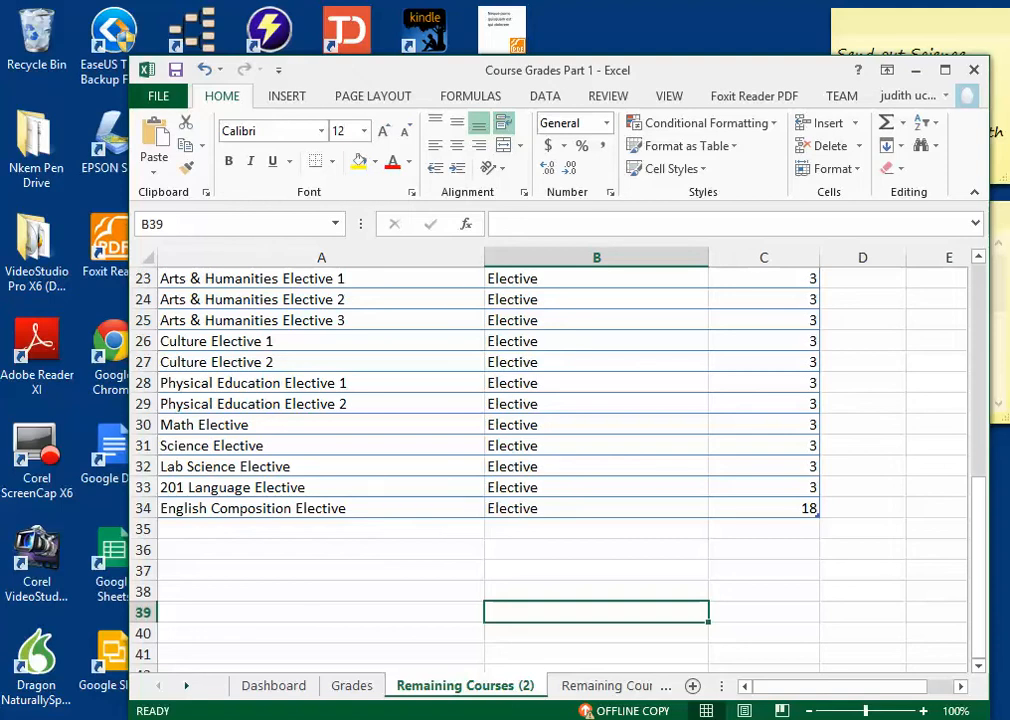
Step: Create another copy of the original Remaining Courses sheet in Course Grades Part 1.xlsx, placed before Remaining Courses
{"action": "right_click", "coordinate": [524, 686]}
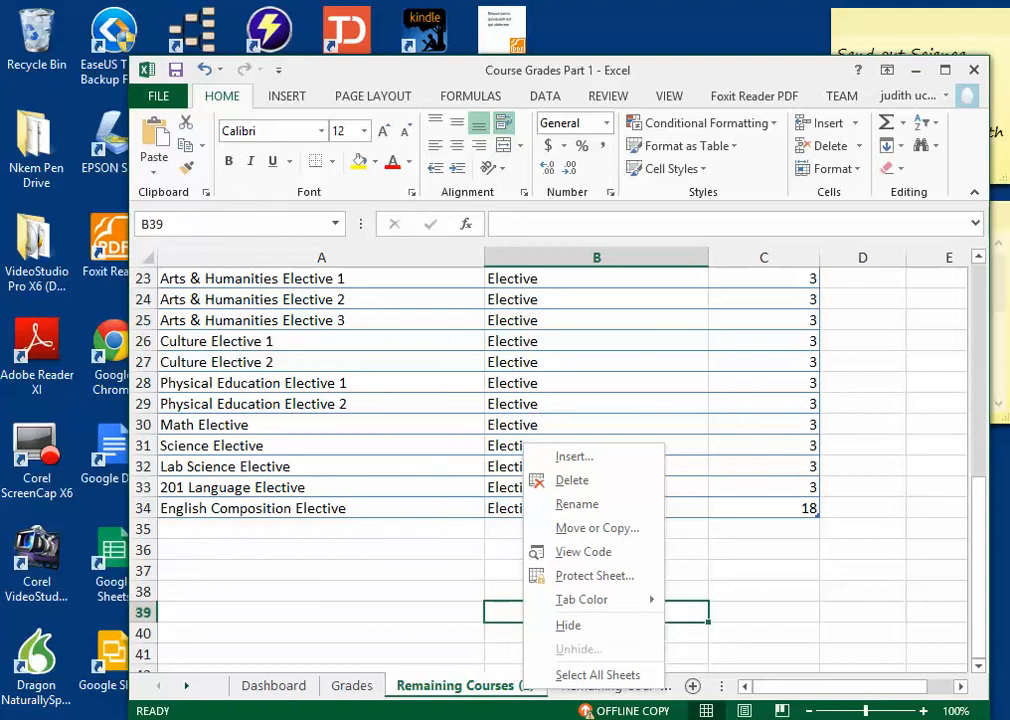
{"action": "key", "text": "Escape"}
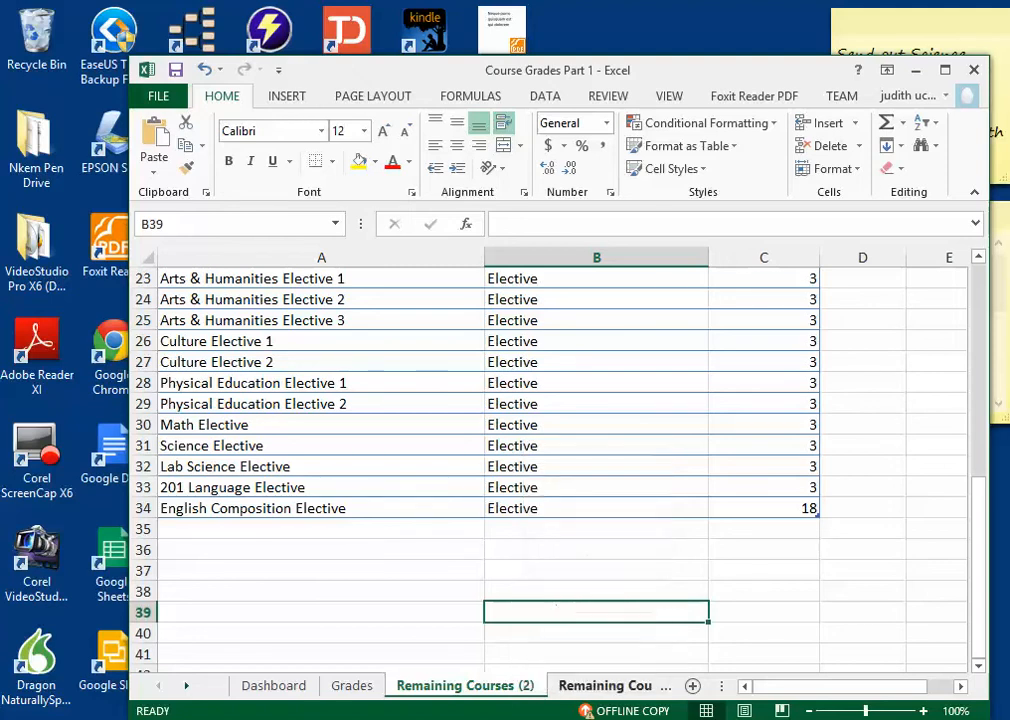
{"action": "right_click", "coordinate": [595, 685]}
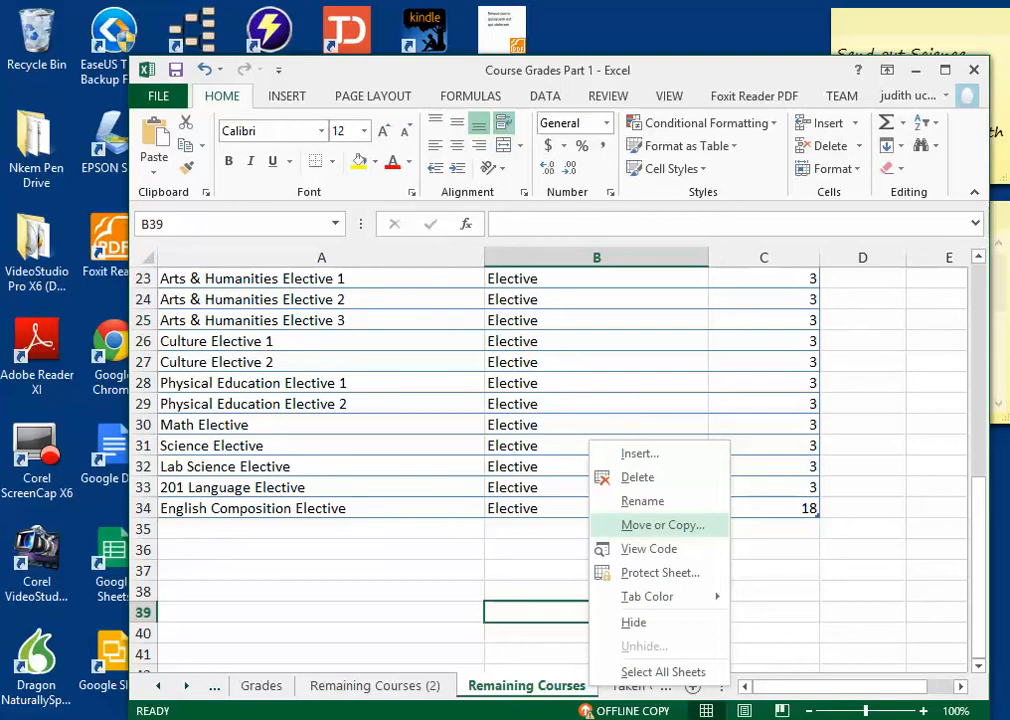
{"action": "key", "text": "Escape"}
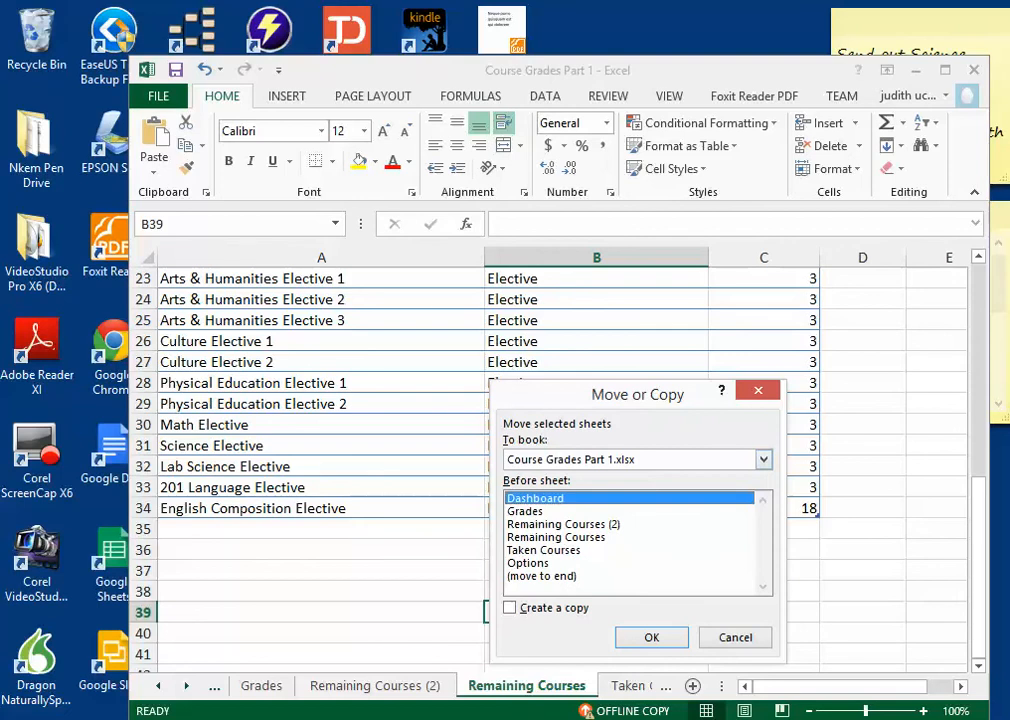
{"action": "left_click", "coordinate": [563, 524]}
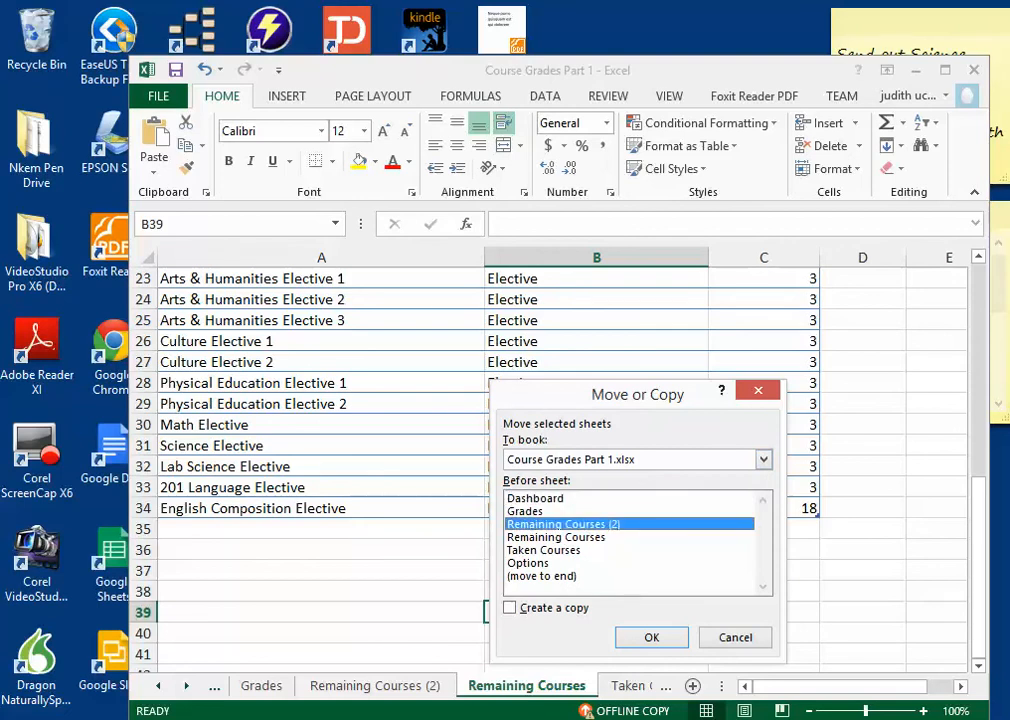
{"action": "left_click", "coordinate": [556, 537]}
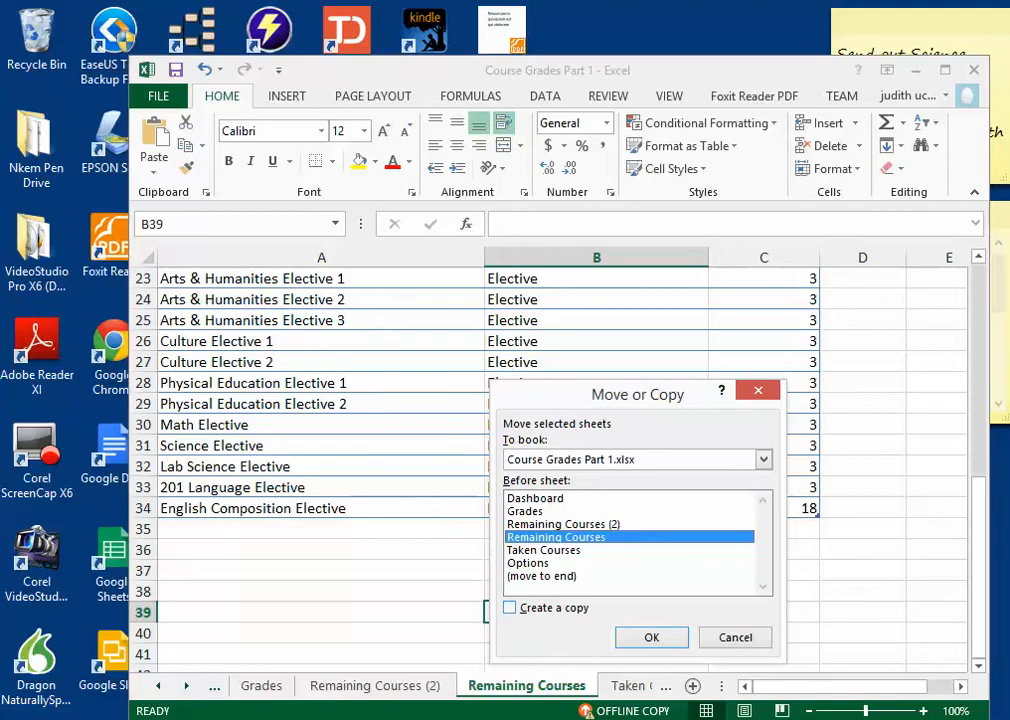
{"action": "left_click", "coordinate": [510, 608]}
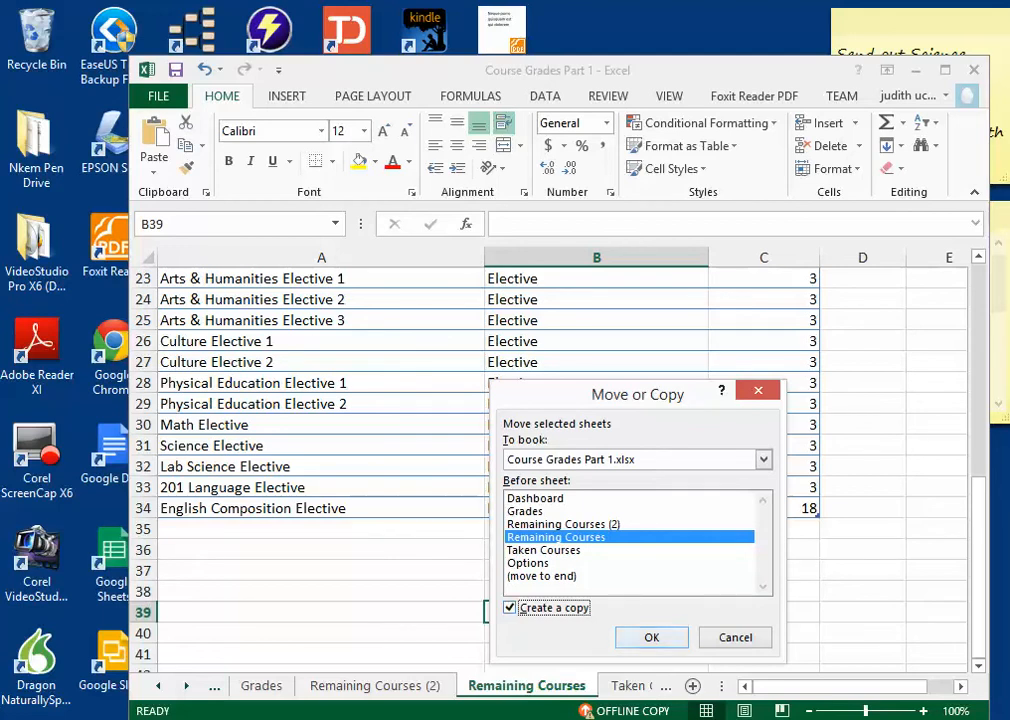
{"action": "key", "text": "Tab"}
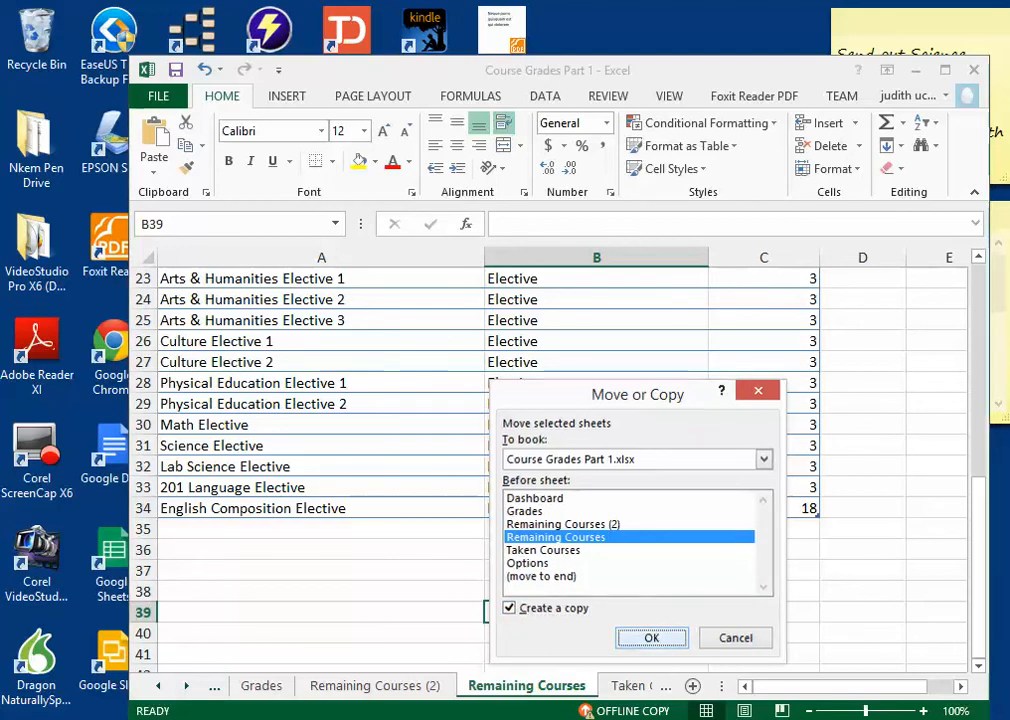
{"action": "key", "text": "Return"}
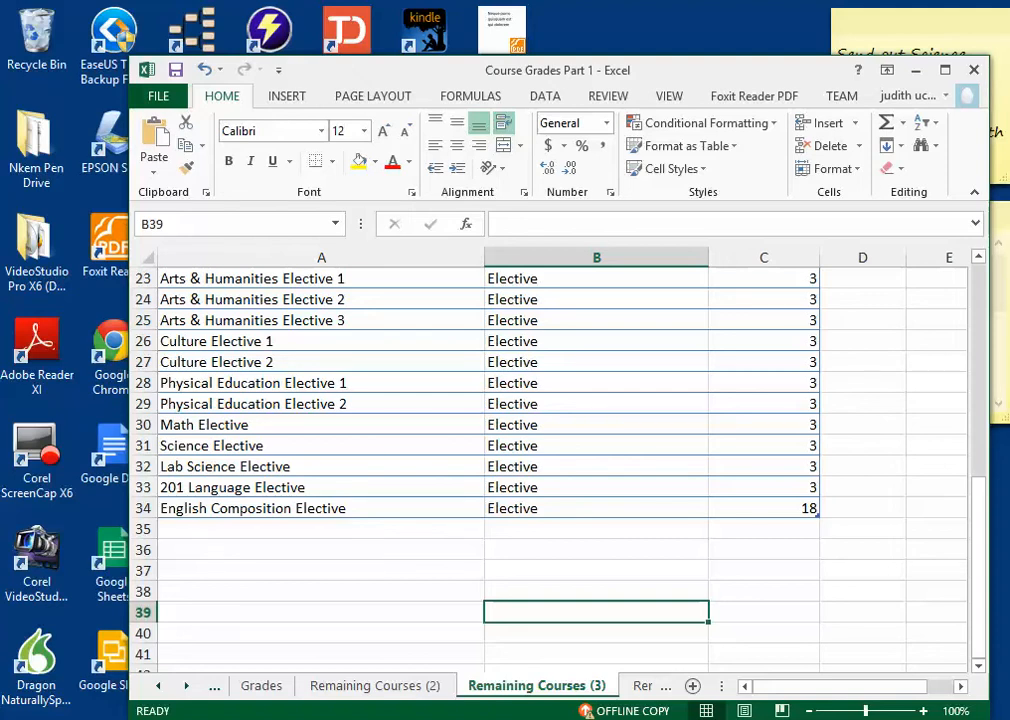
Step: Delete the two duplicate sheets Remaining Courses (3) and Remaining Courses (2), keeping the original Remaining Courses sheet
{"action": "right_click", "coordinate": [572, 686]}
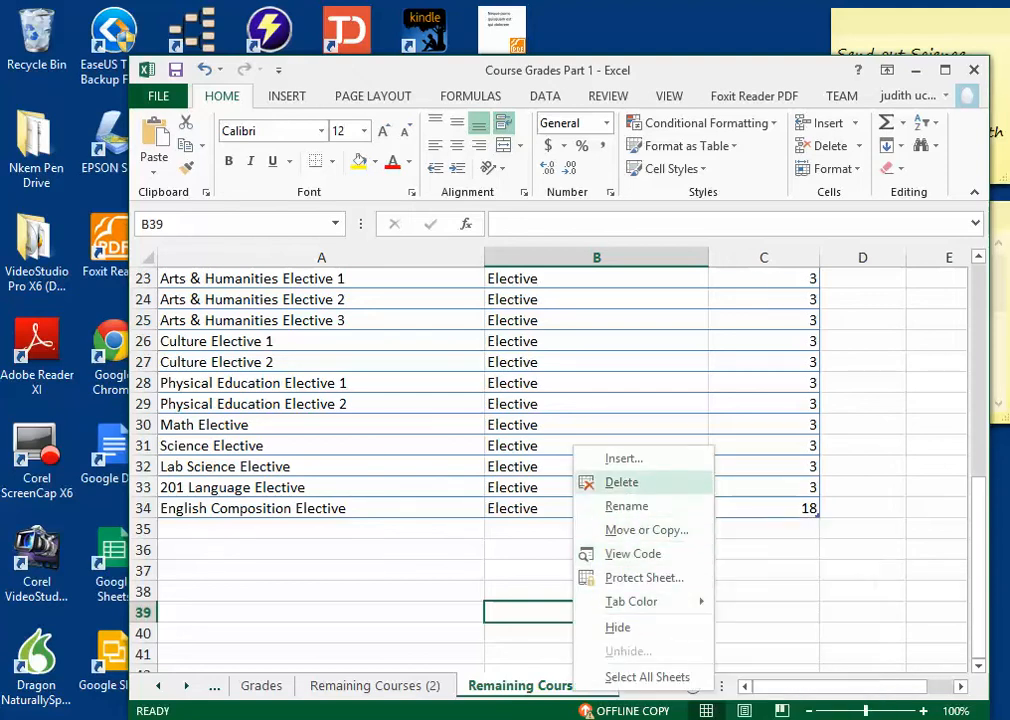
{"action": "left_click", "coordinate": [621, 482]}
{"action": "left_click", "coordinate": [470, 421]}
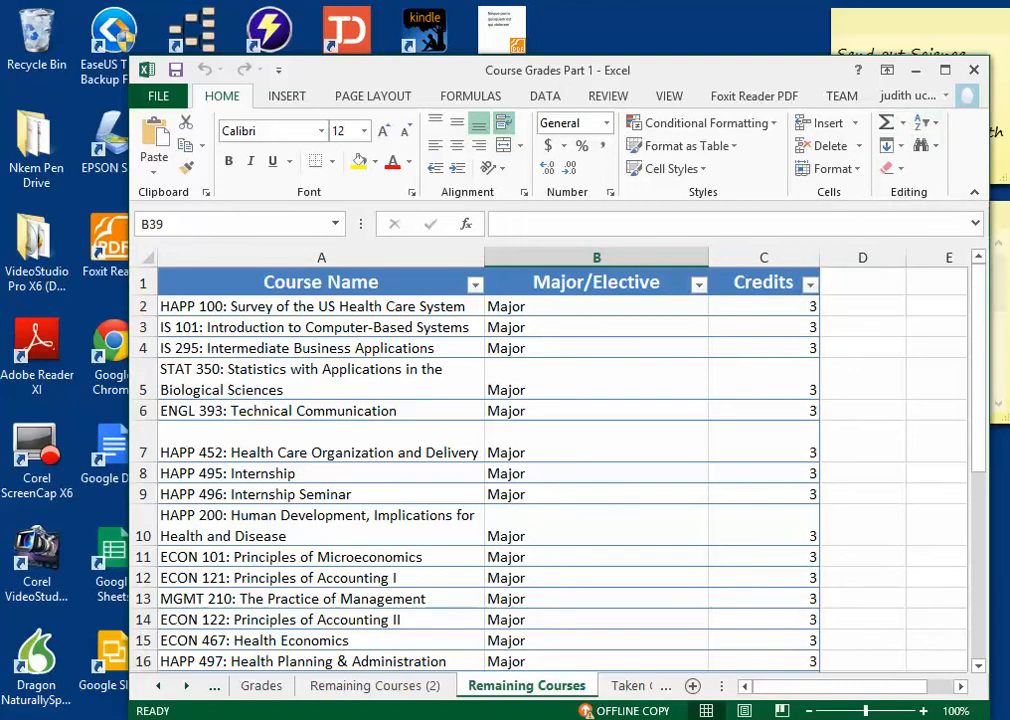
{"action": "right_click", "coordinate": [430, 686]}
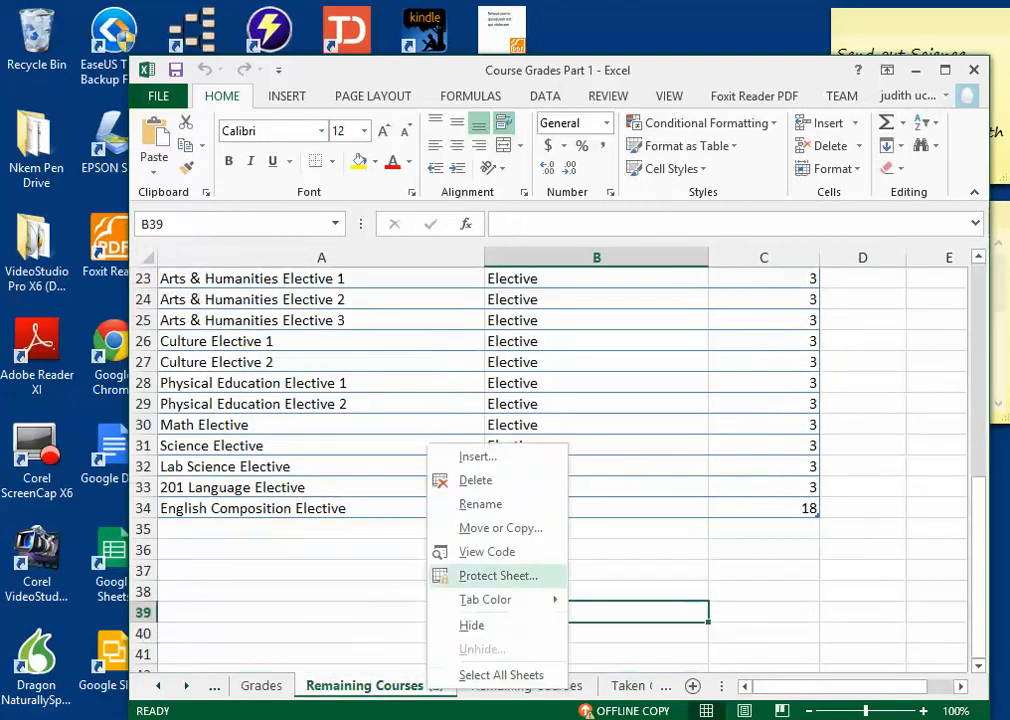
{"action": "left_click", "coordinate": [475, 480]}
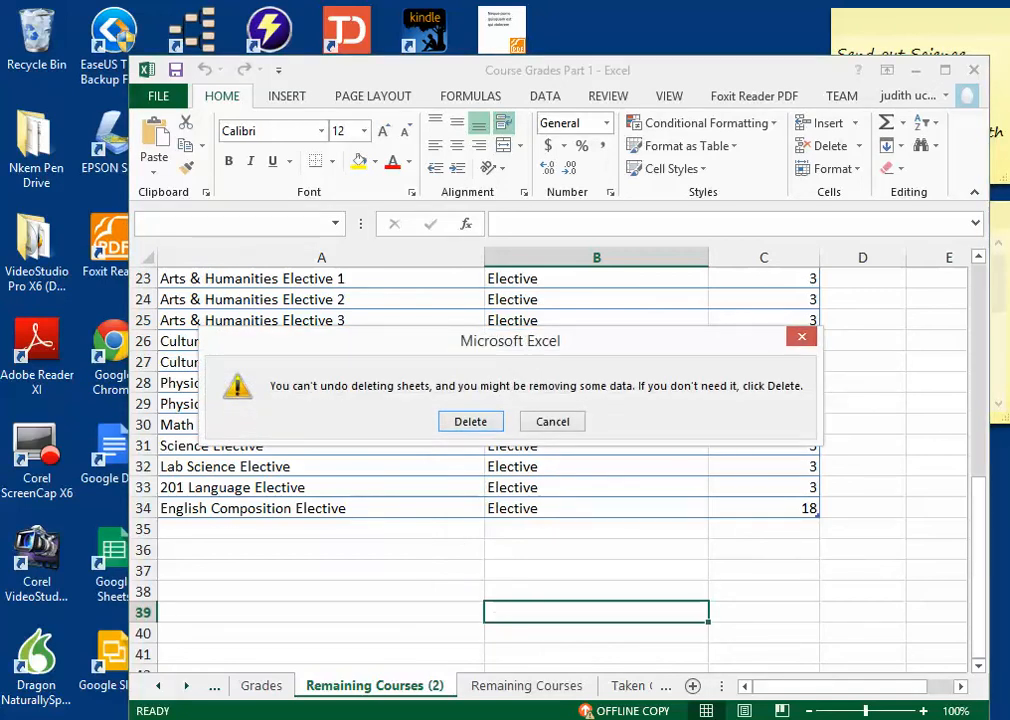
{"action": "key", "text": "Return"}
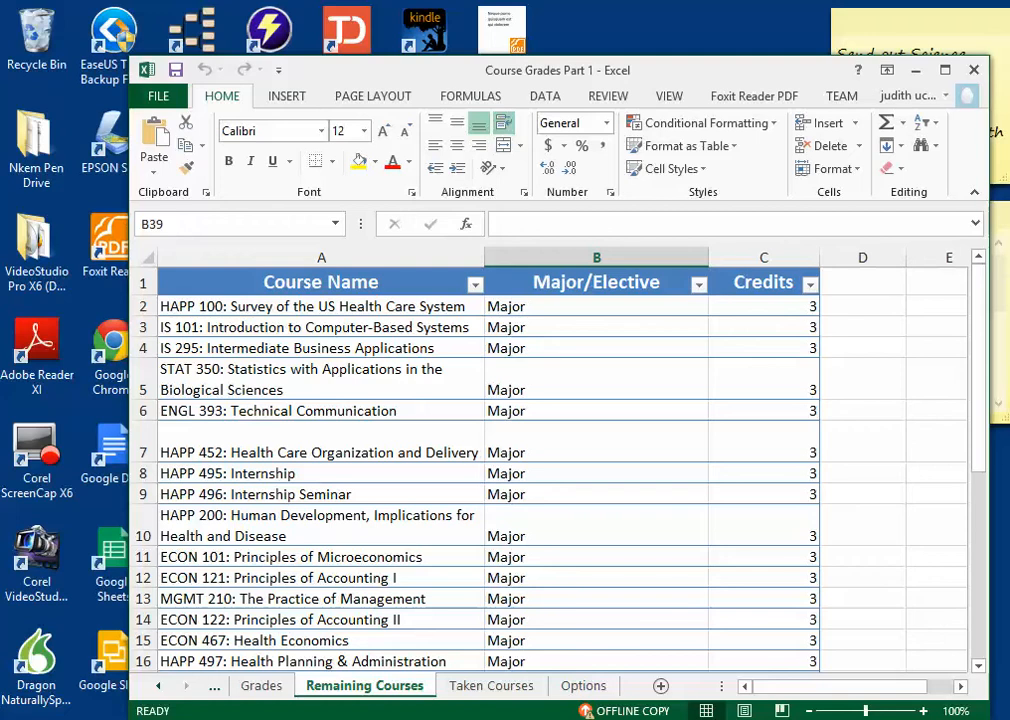
Step: View the Grades sheet and go through its row 1 headings from Courses to Grade
{"action": "key", "text": "ctrl+Page_Up"}
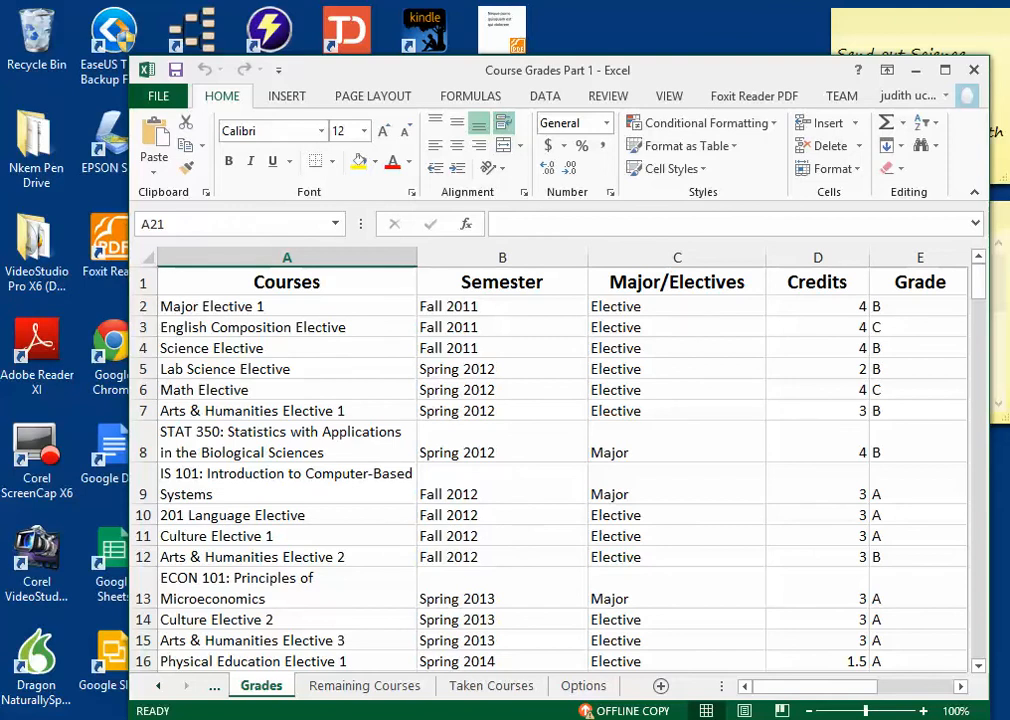
{"action": "left_click", "coordinate": [287, 306]}
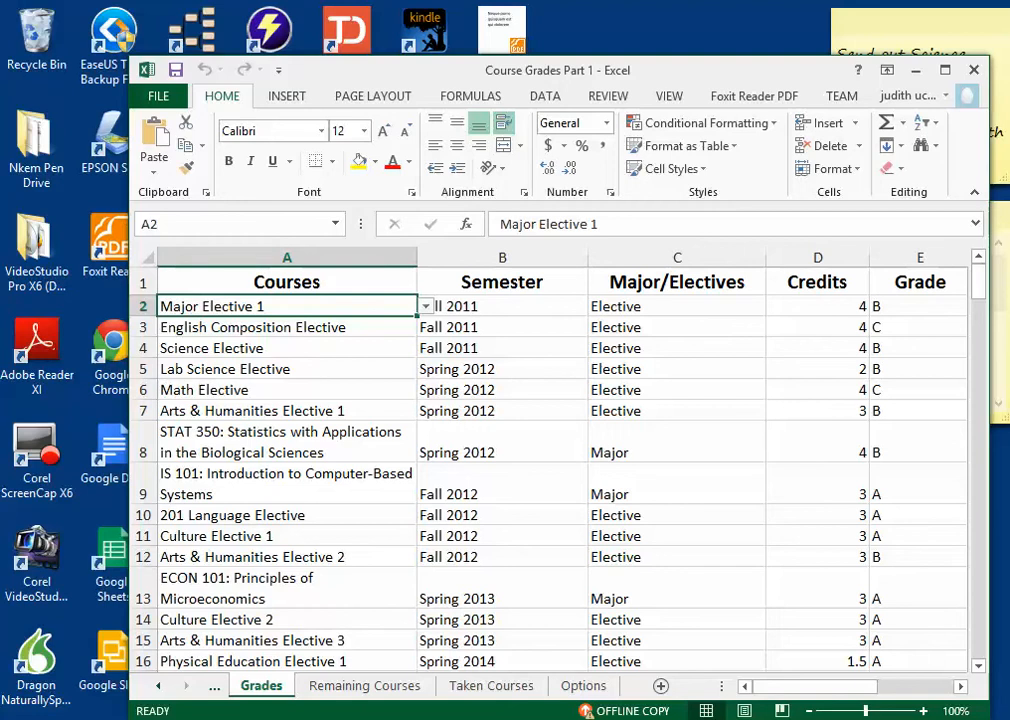
{"action": "left_click", "coordinate": [287, 282]}
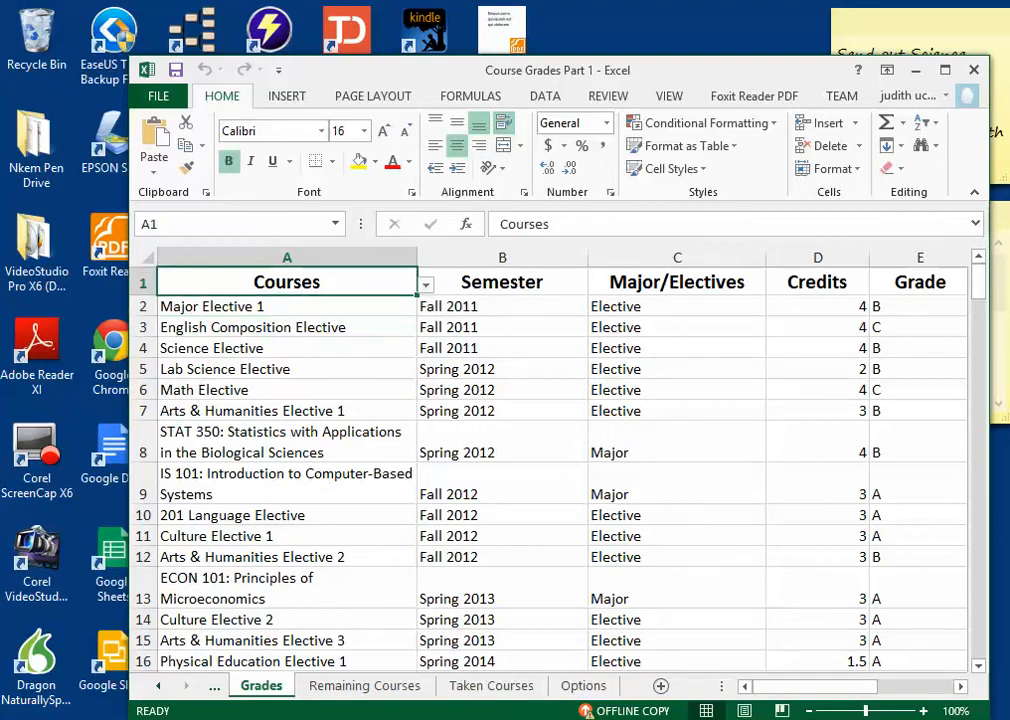
{"action": "left_click", "coordinate": [502, 282]}
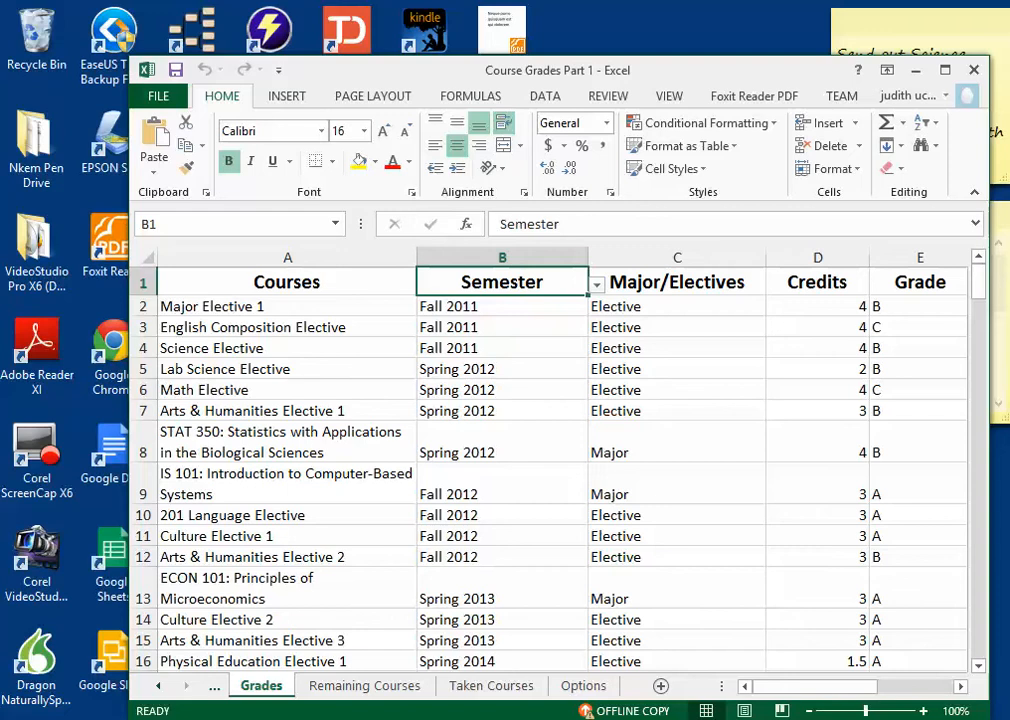
{"action": "left_click", "coordinate": [677, 282]}
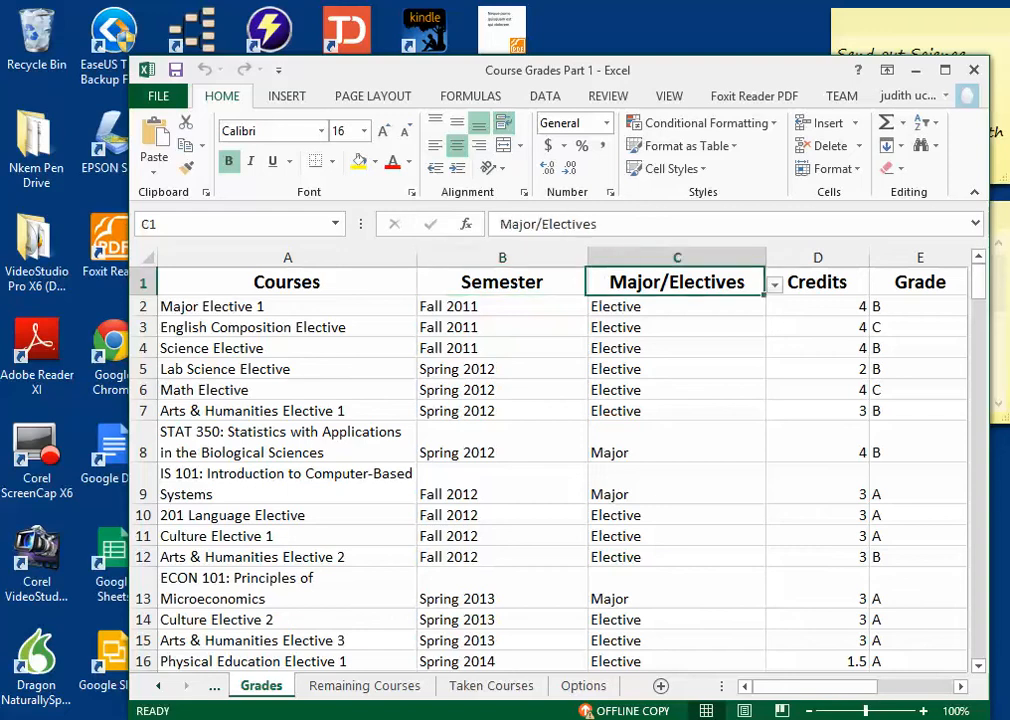
{"action": "key", "text": "Right"}
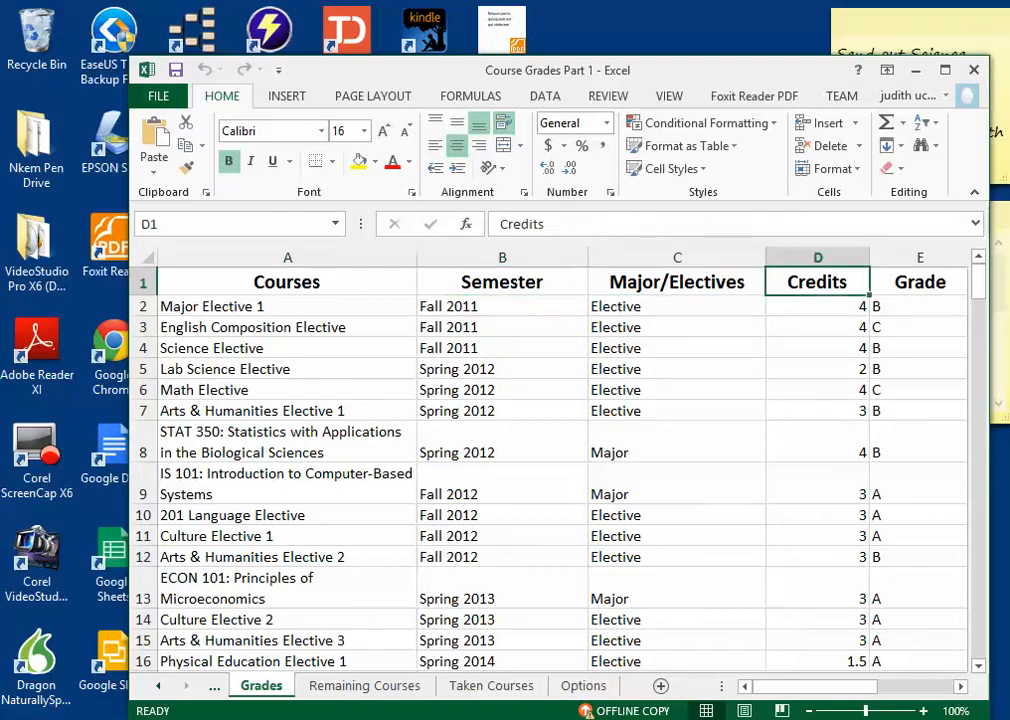
{"action": "key", "text": "Right"}
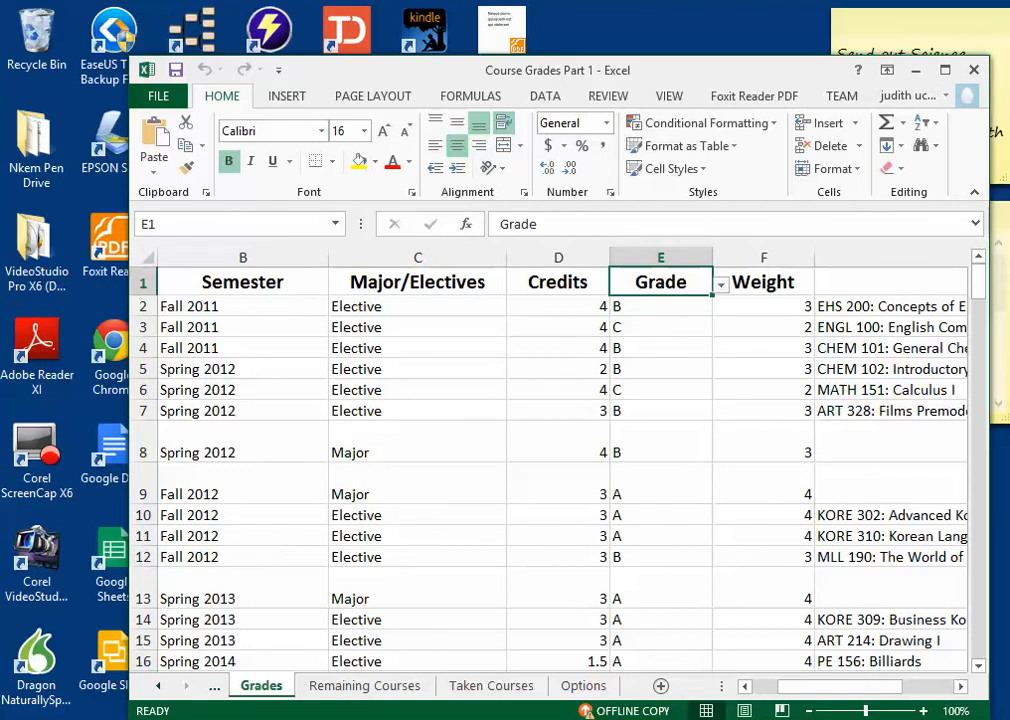
Step: Look at the Weight heading in F1 and inspect the formulas in F2 and F3
{"action": "key", "text": "Right"}
{"action": "key", "text": "Down"}
{"action": "key", "text": "Up"}
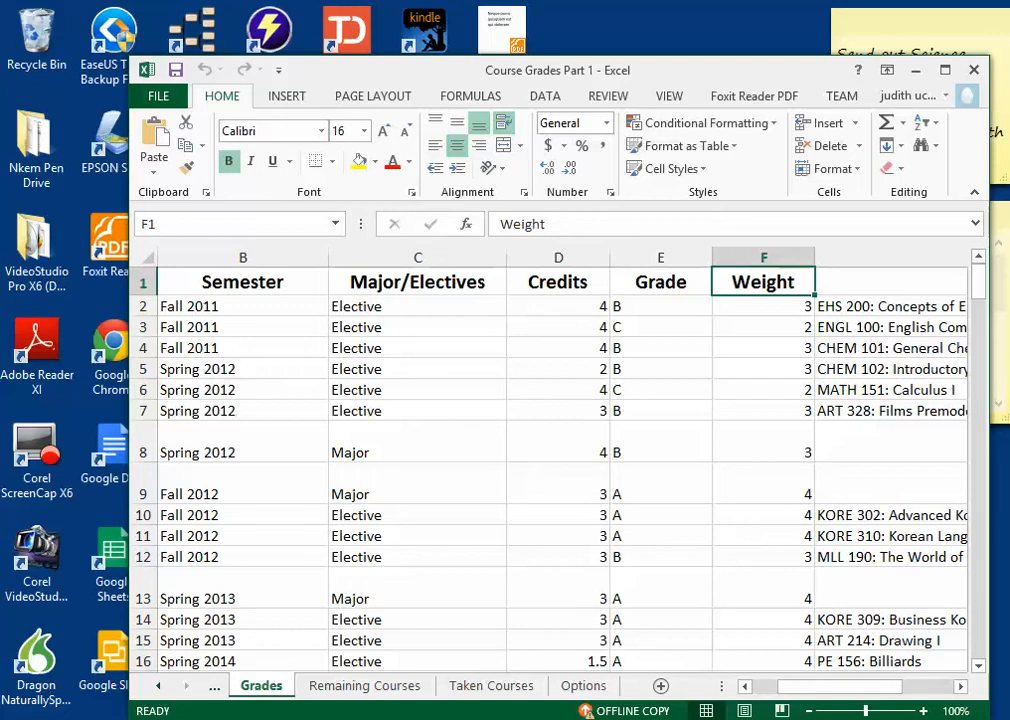
{"action": "key", "text": "Down"}
{"action": "key", "text": "Up"}
{"action": "key", "text": "Down"}
{"action": "key", "text": "Down"}
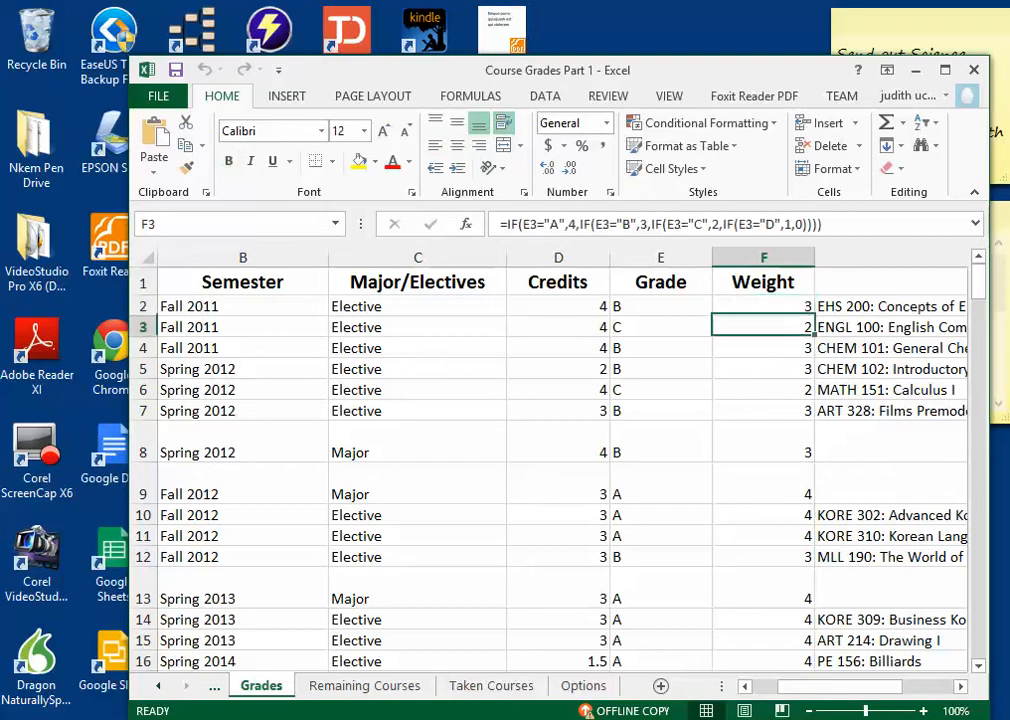
{"action": "key", "text": "Up"}
{"action": "key", "text": "Up"}
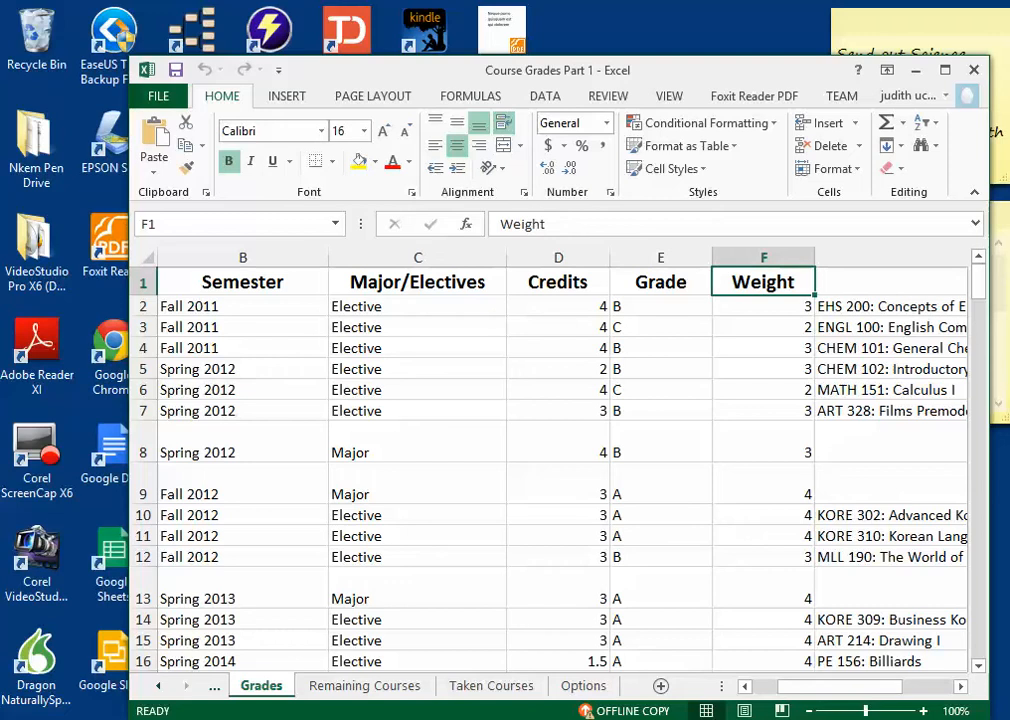
Step: Examine how the nested IF formulas in the first Weight cells turn the letter grades in column E into weights
{"action": "left_click", "coordinate": [763, 307]}
{"action": "left_click", "coordinate": [763, 282]}
{"action": "left_click", "coordinate": [763, 307]}
{"action": "left_click", "coordinate": [763, 282]}
{"action": "left_click", "coordinate": [763, 307]}
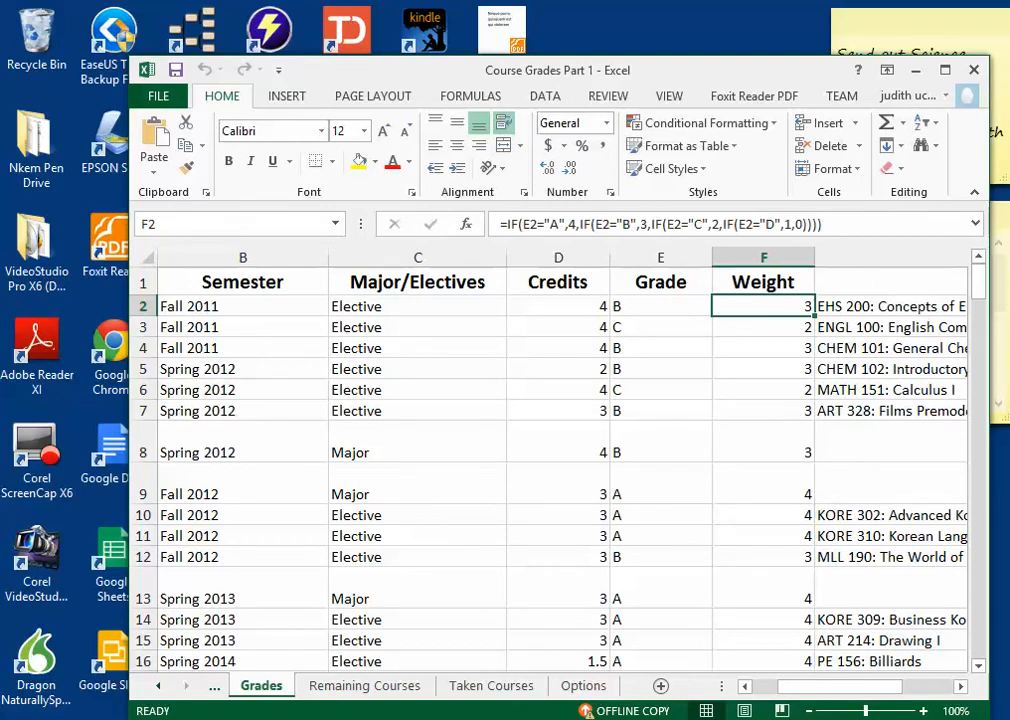
{"action": "key", "text": "Down"}
{"action": "key", "text": "Down"}
{"action": "key", "text": "Up"}
{"action": "key", "text": "Up"}
{"action": "key", "text": "Left"}
{"action": "key", "text": "Right"}
{"action": "key", "text": "Down"}
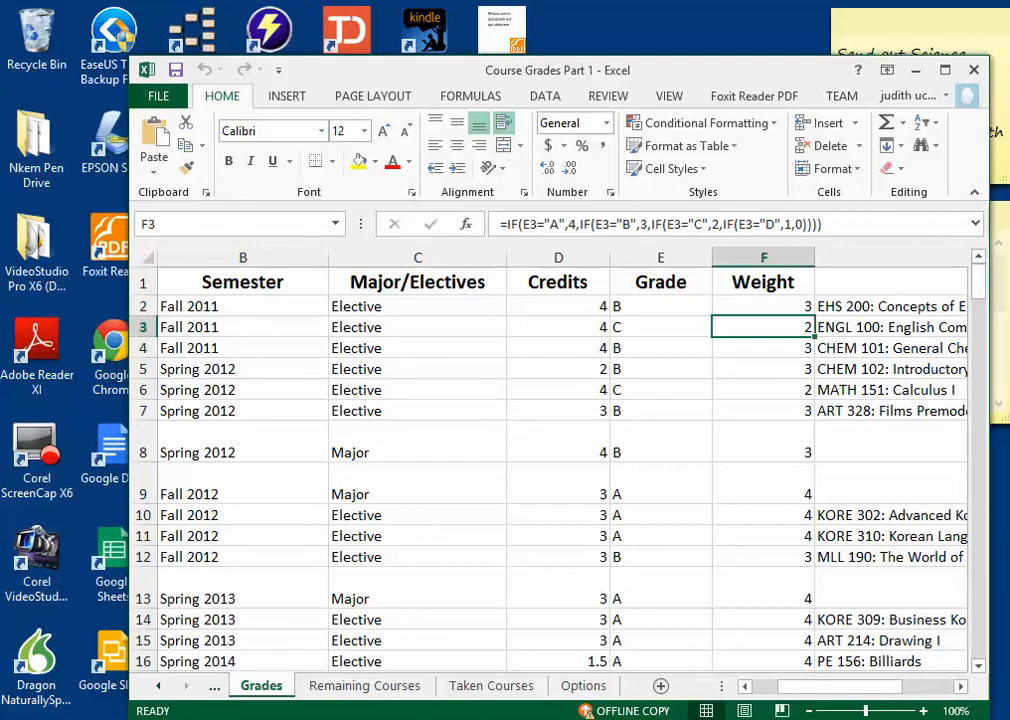
{"action": "key", "text": "Up"}
{"action": "key", "text": "Up"}
Step: Look at the Note column, return to the Courses heading and review every heading across to Note
{"action": "key", "text": "Right"}
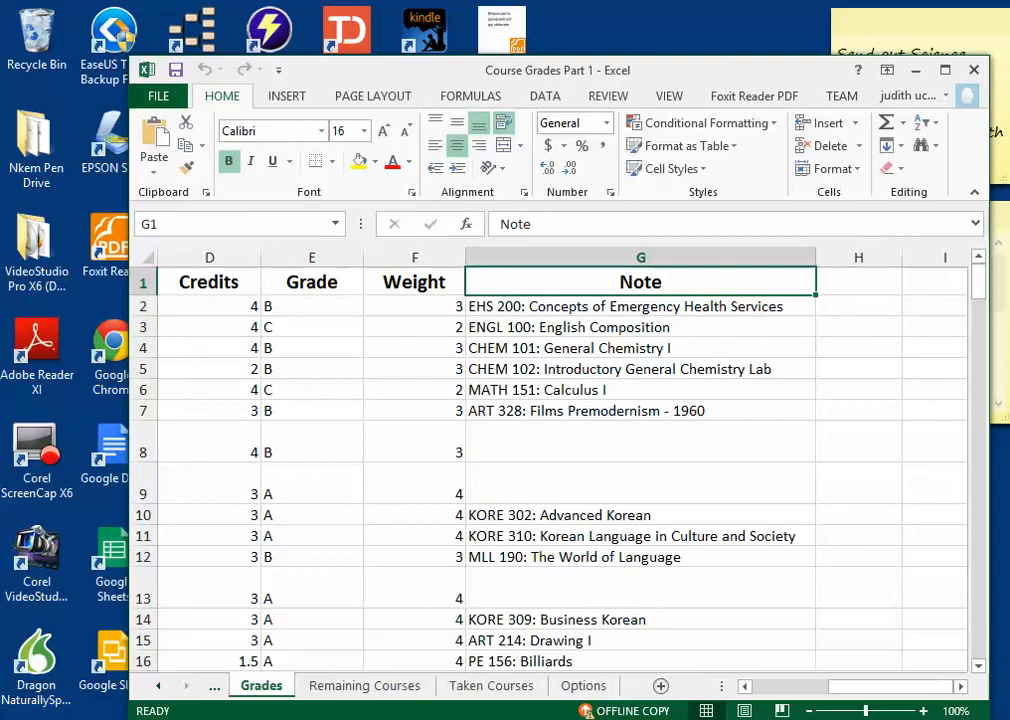
{"action": "key", "text": "Left"}
{"action": "key", "text": "Left"}
{"action": "key", "text": "Left"}
{"action": "key", "text": "Left"}
{"action": "key", "text": "Left"}
{"action": "key", "text": "Left"}
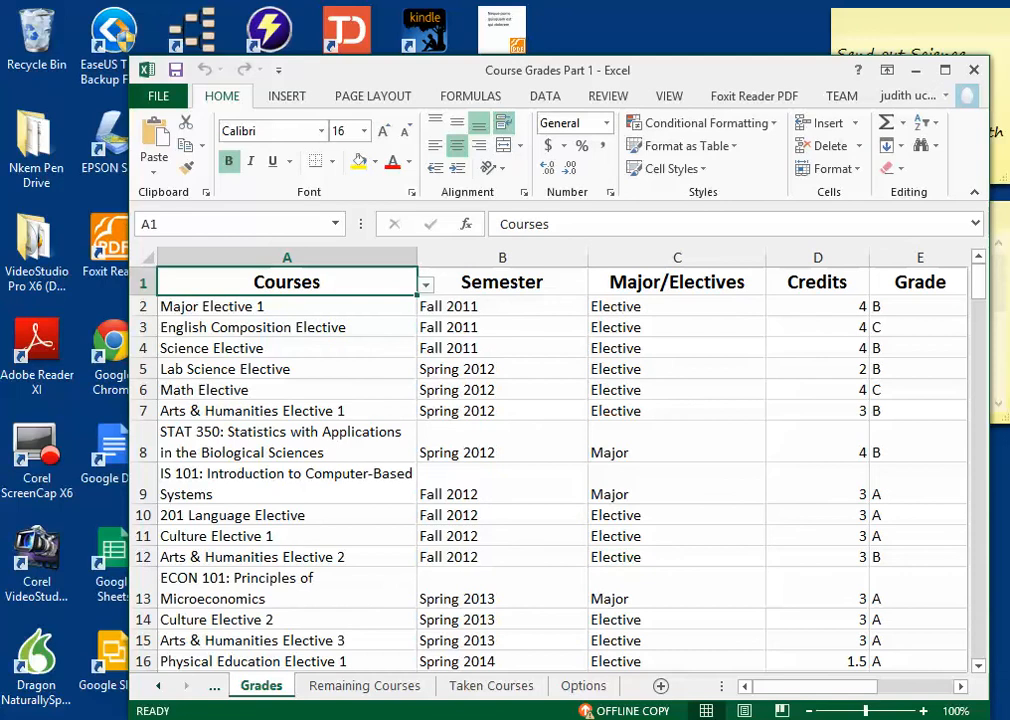
{"action": "key", "text": "Right"}
{"action": "key", "text": "Right"}
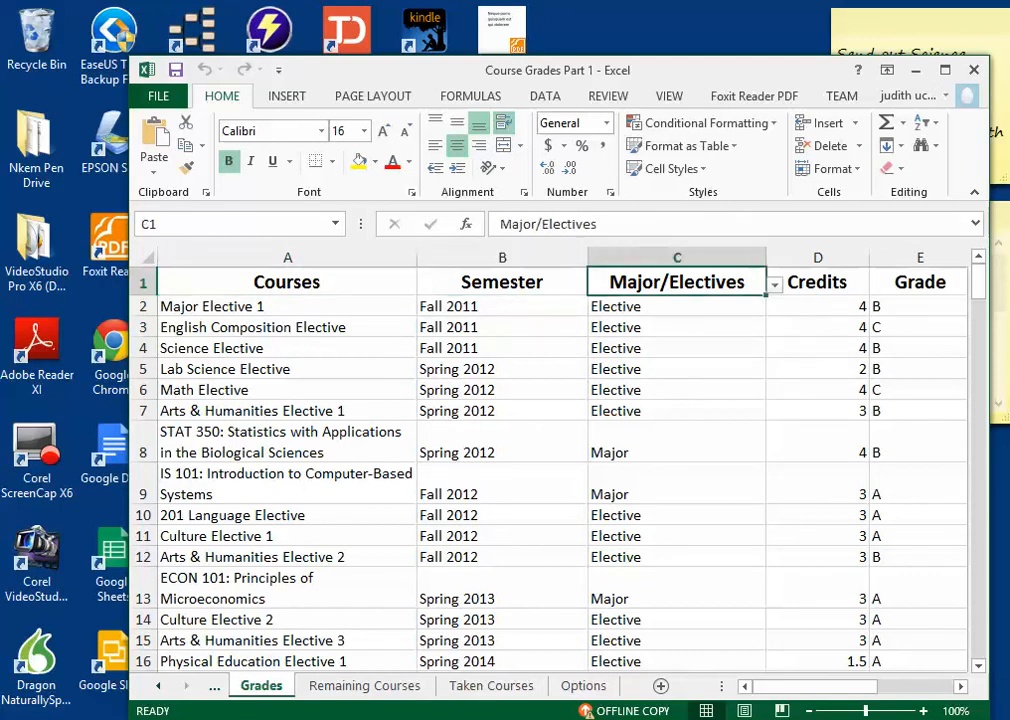
{"action": "key", "text": "Right"}
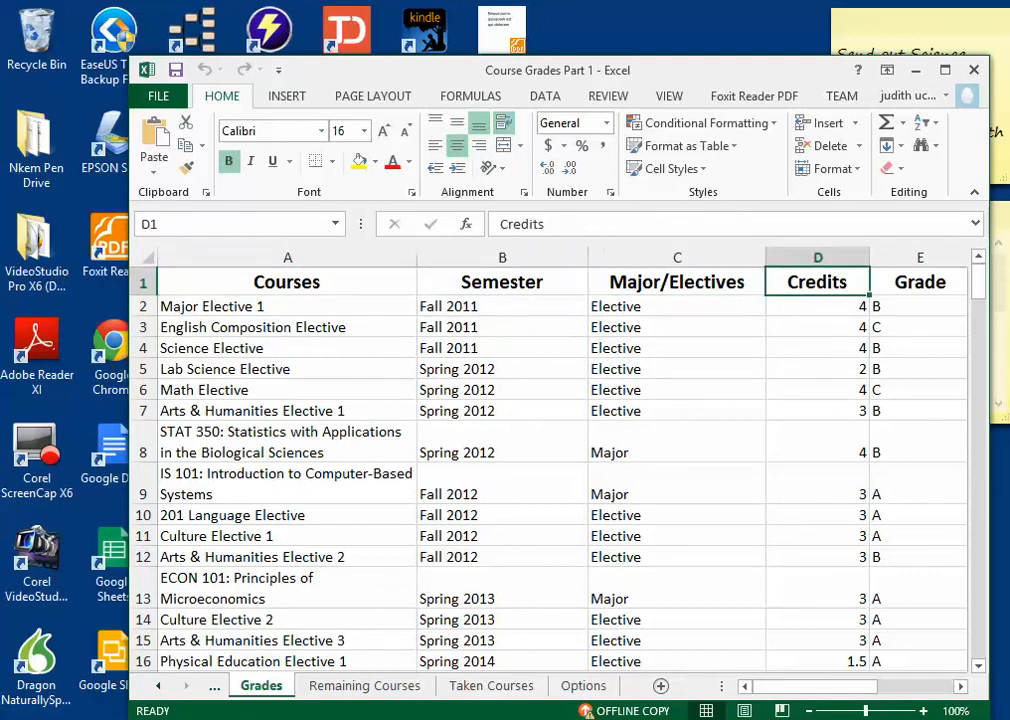
{"action": "key", "text": "Right"}
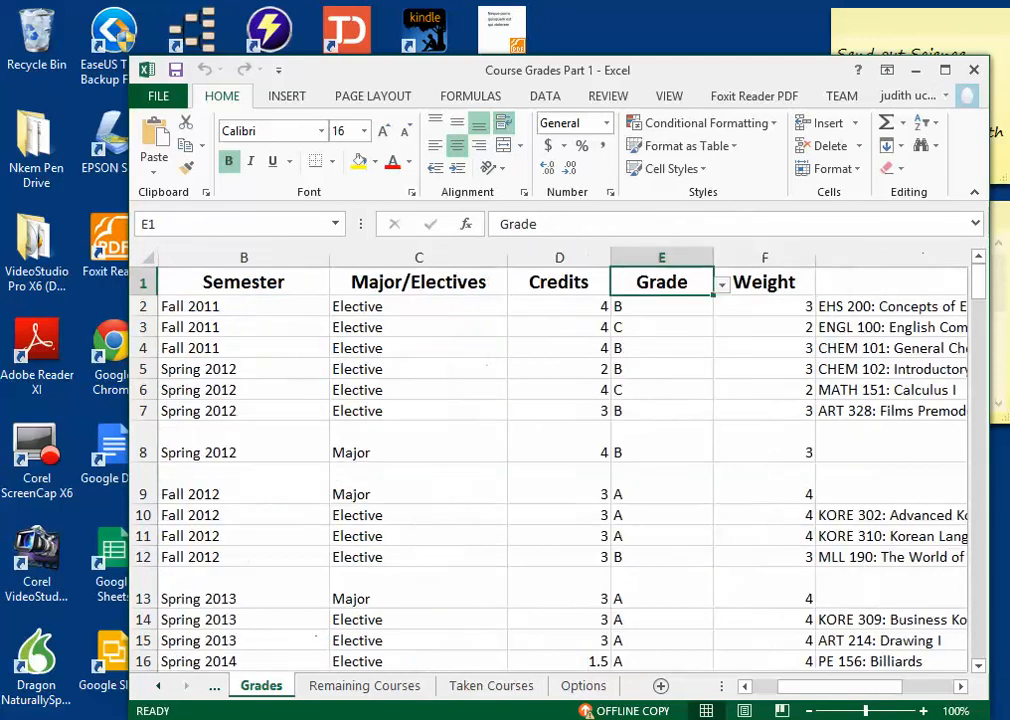
{"action": "key", "text": "Right"}
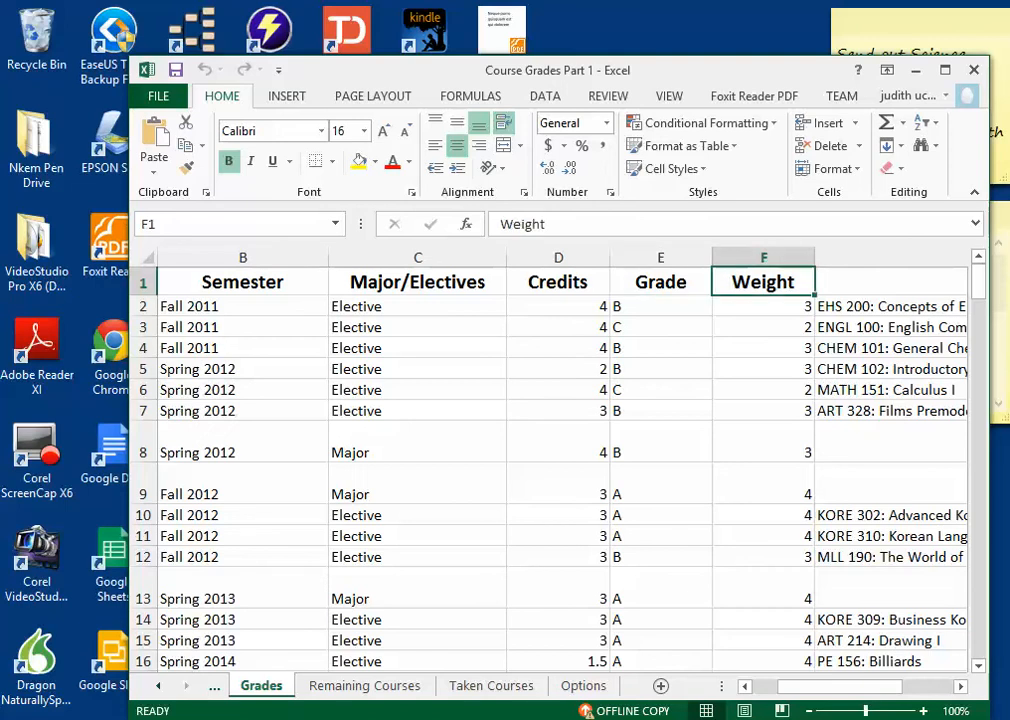
{"action": "key", "text": "Right"}
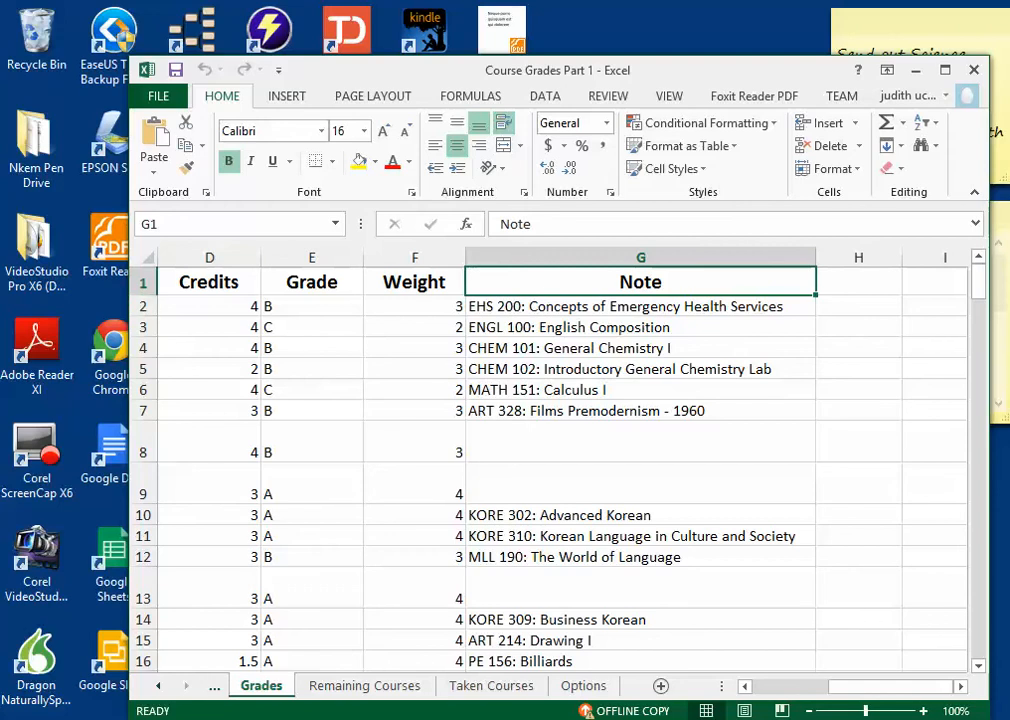
Step: Go through the Grades headings between Courses and Note once more, finishing on the Courses heading in A1
{"action": "key", "text": "Left"}
{"action": "key", "text": "Left"}
{"action": "key", "text": "Left"}
{"action": "key", "text": "Left"}
{"action": "key", "text": "Left"}
{"action": "key", "text": "Left"}
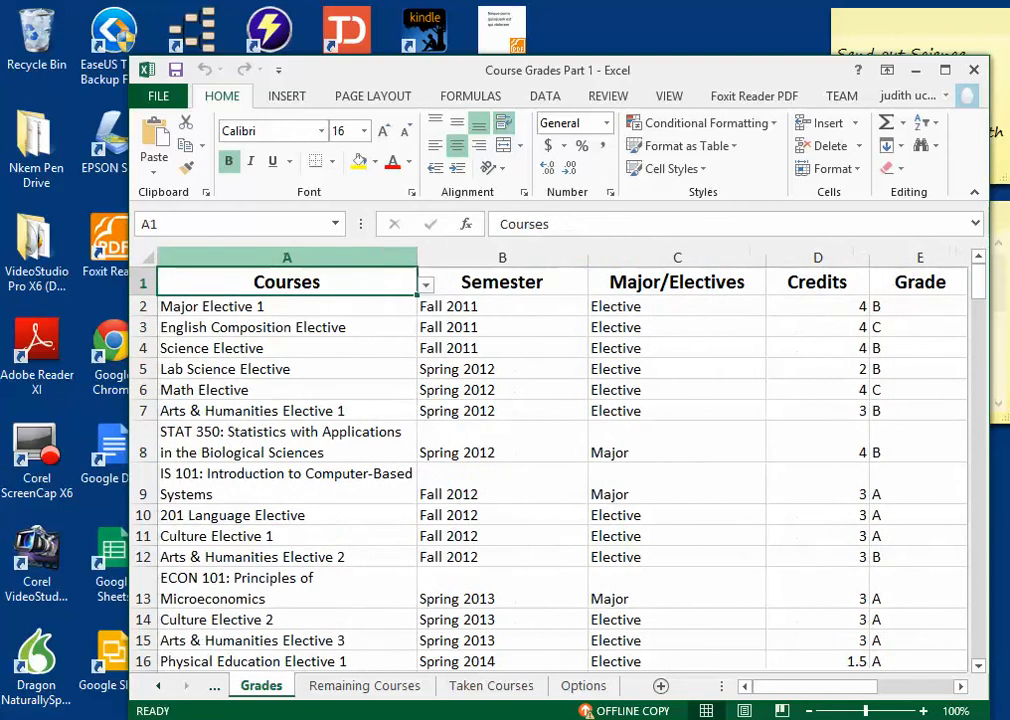
{"action": "key", "text": "Right"}
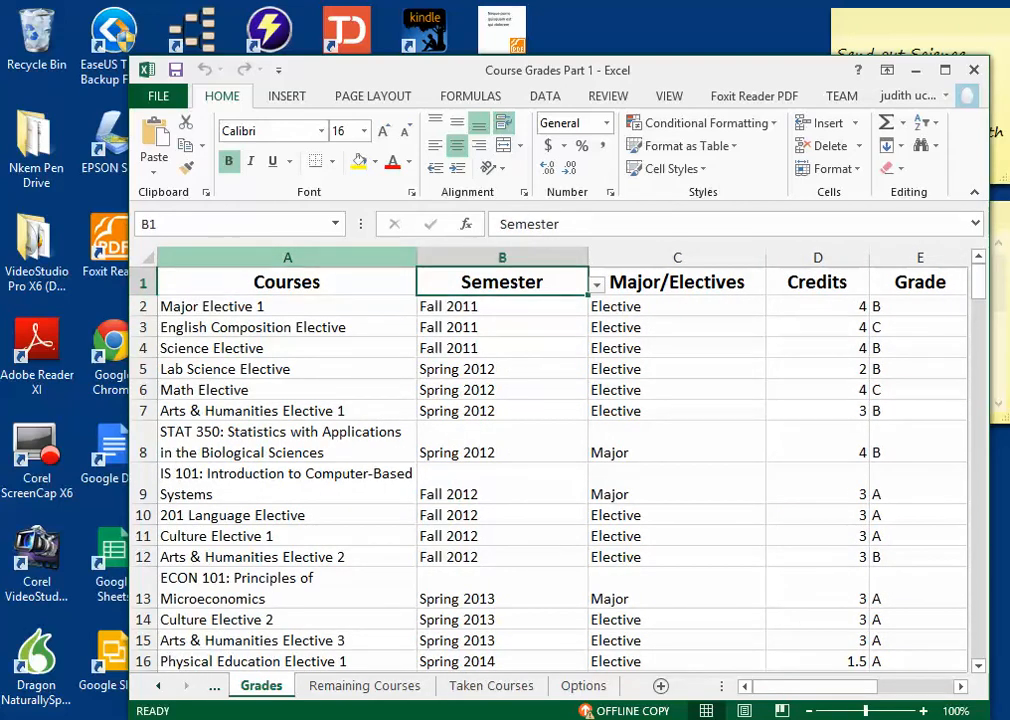
{"action": "key", "text": "Right"}
{"action": "key", "text": "Right"}
{"action": "key", "text": "Right"}
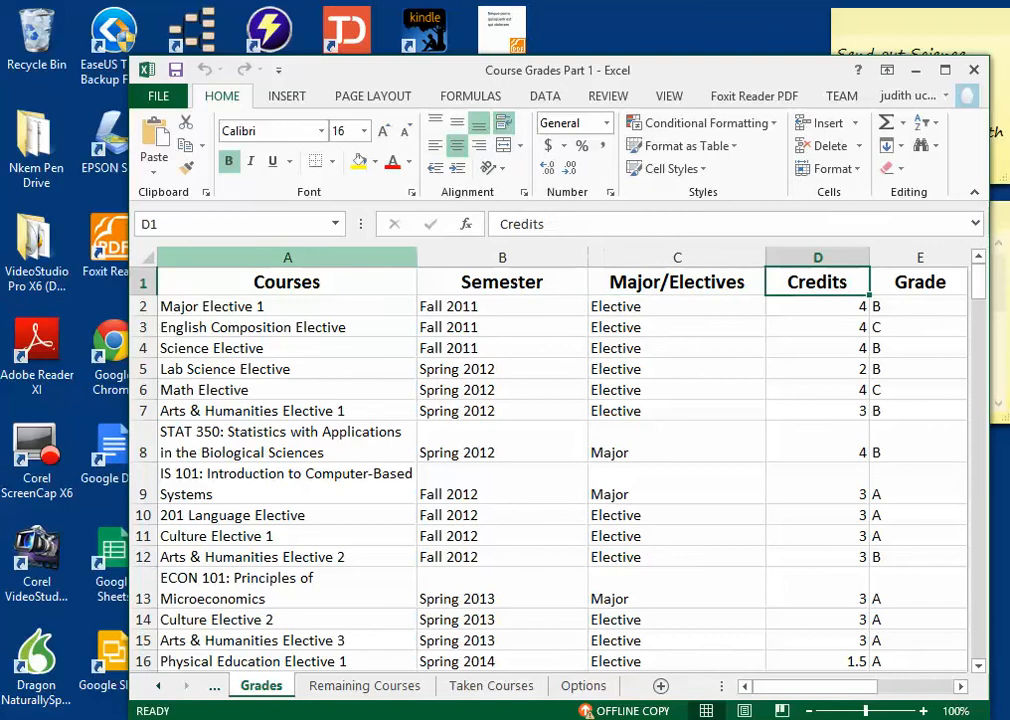
{"action": "key", "text": "Right"}
{"action": "key", "text": "Right"}
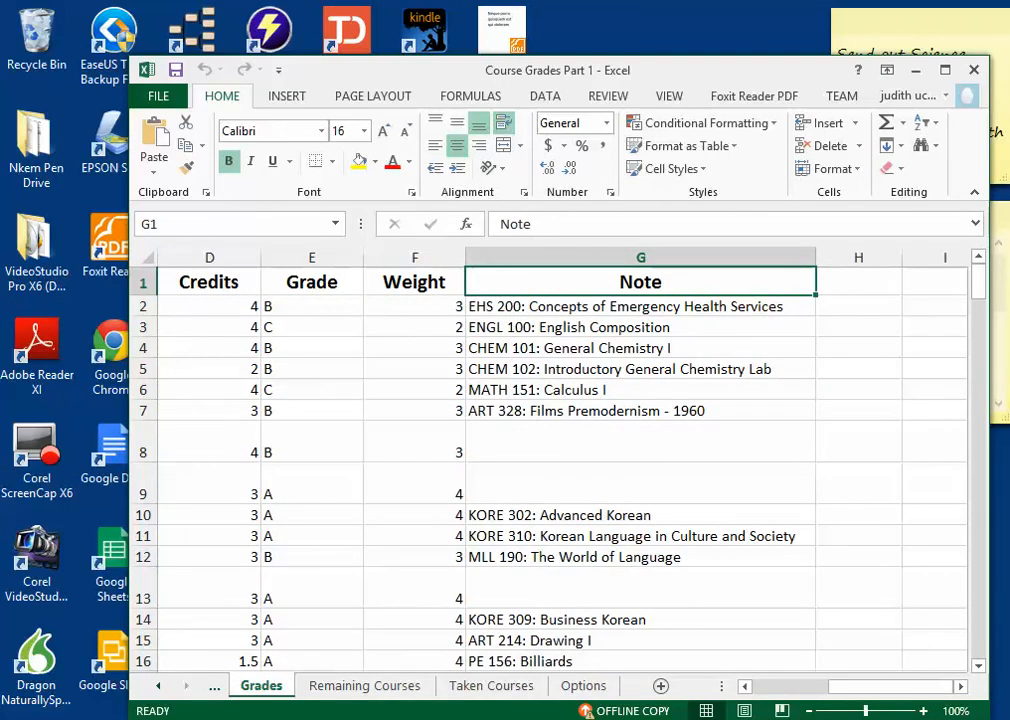
{"action": "key", "text": "Left"}
{"action": "key", "text": "Left"}
{"action": "key", "text": "Left"}
{"action": "key", "text": "Left"}
{"action": "key", "text": "Left"}
{"action": "key", "text": "Left"}
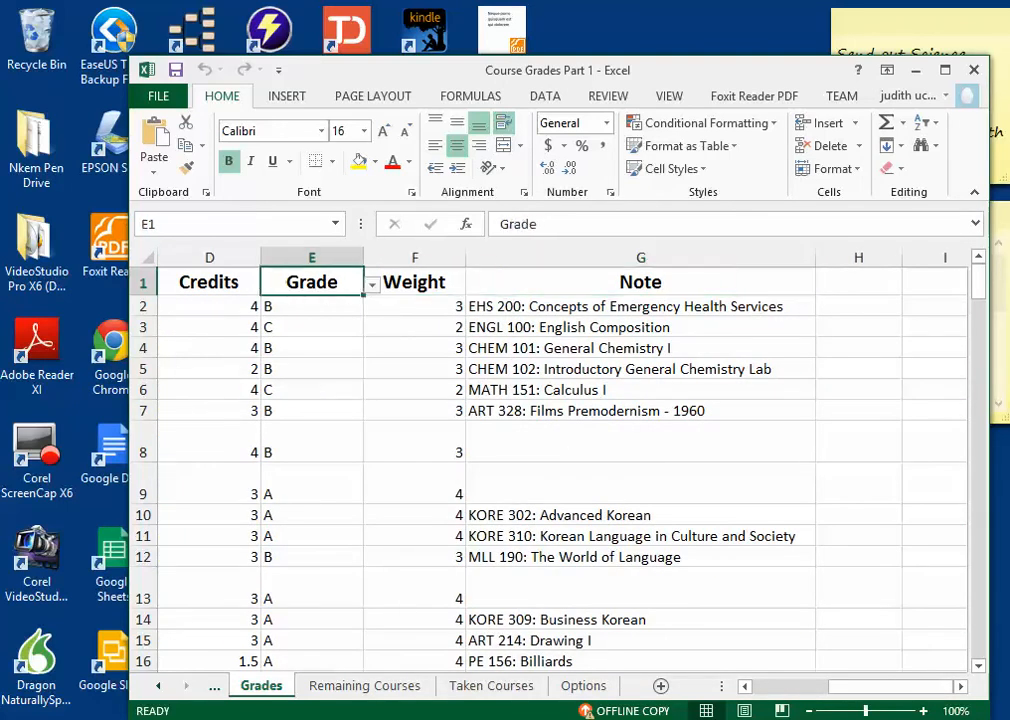
{"action": "key", "text": "Down"}
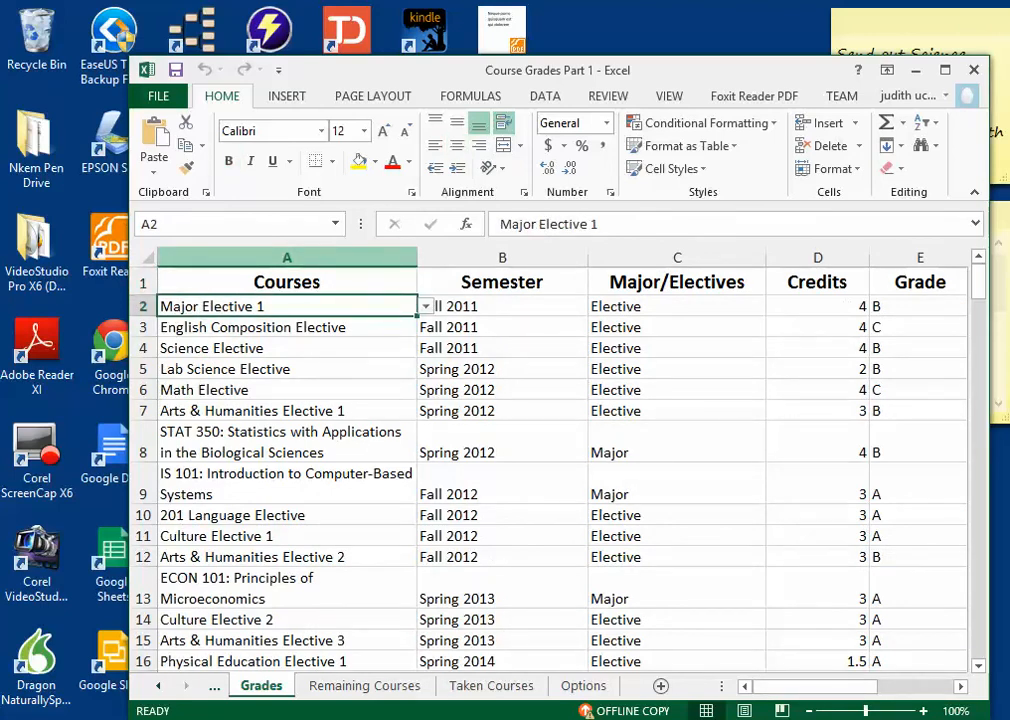
{"action": "key", "text": "Up"}
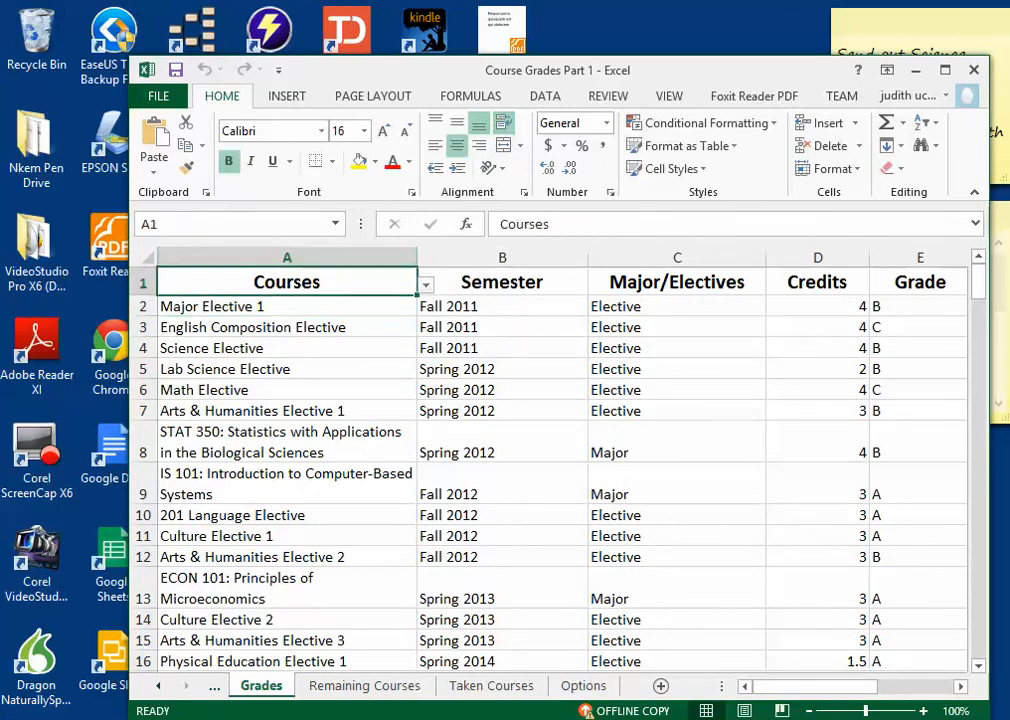
Step: Open the data validation settings for the whole Courses column and choose List as the allowed type
{"action": "key", "text": "alt+Down"}
{"action": "left_click", "coordinate": [426, 285]}
{"action": "left_click", "coordinate": [287, 257]}
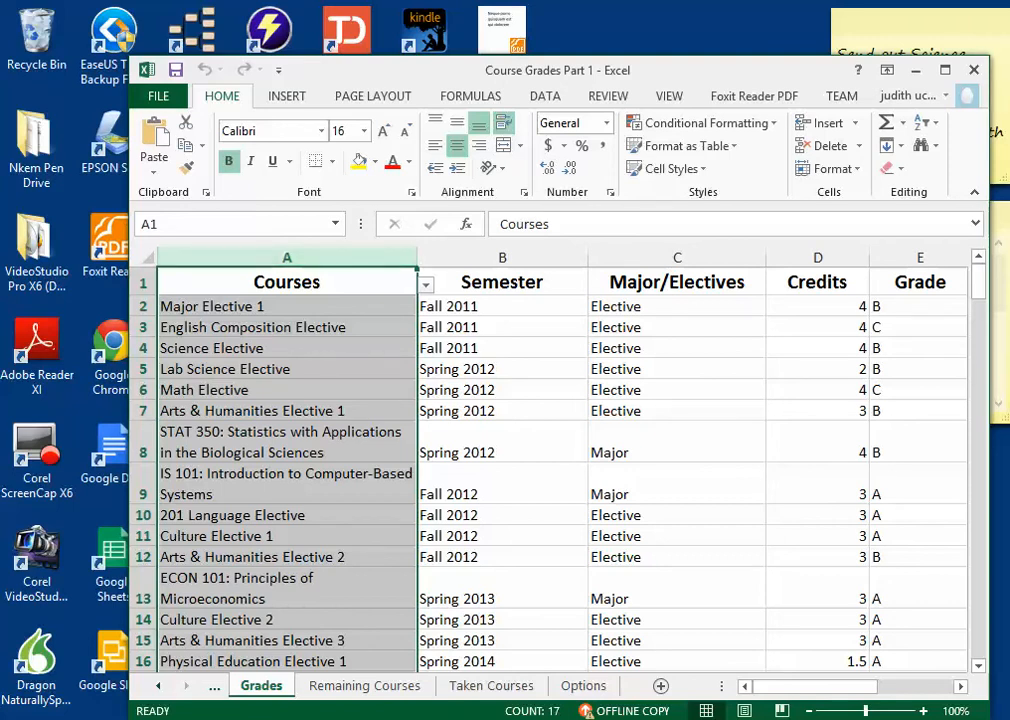
{"action": "left_click", "coordinate": [545, 96]}
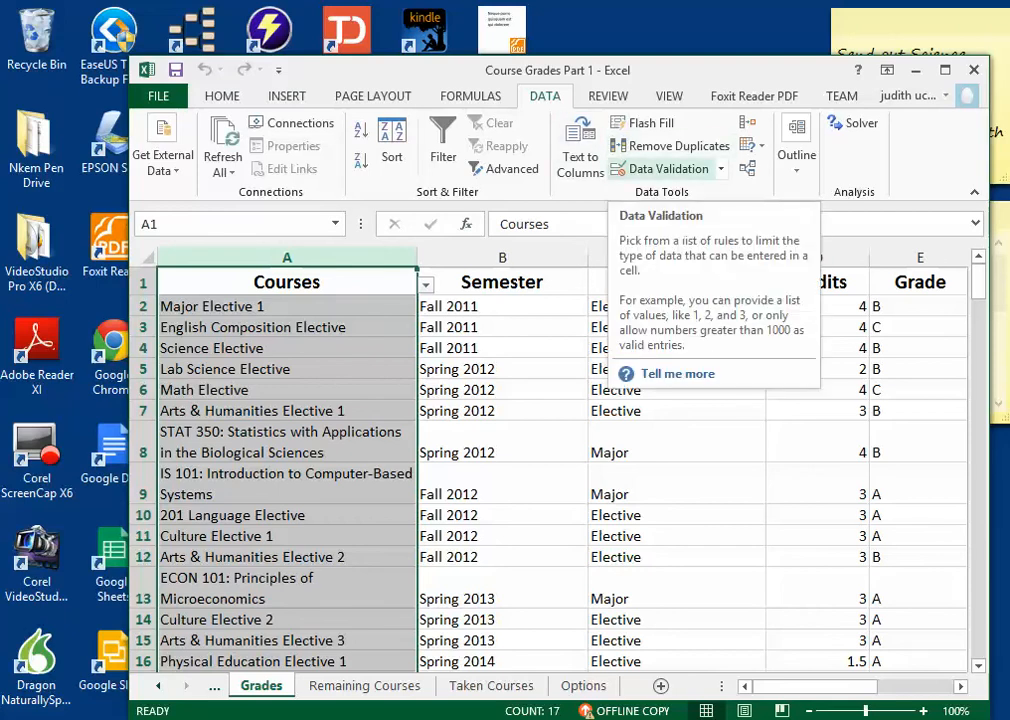
{"action": "left_click", "coordinate": [662, 168]}
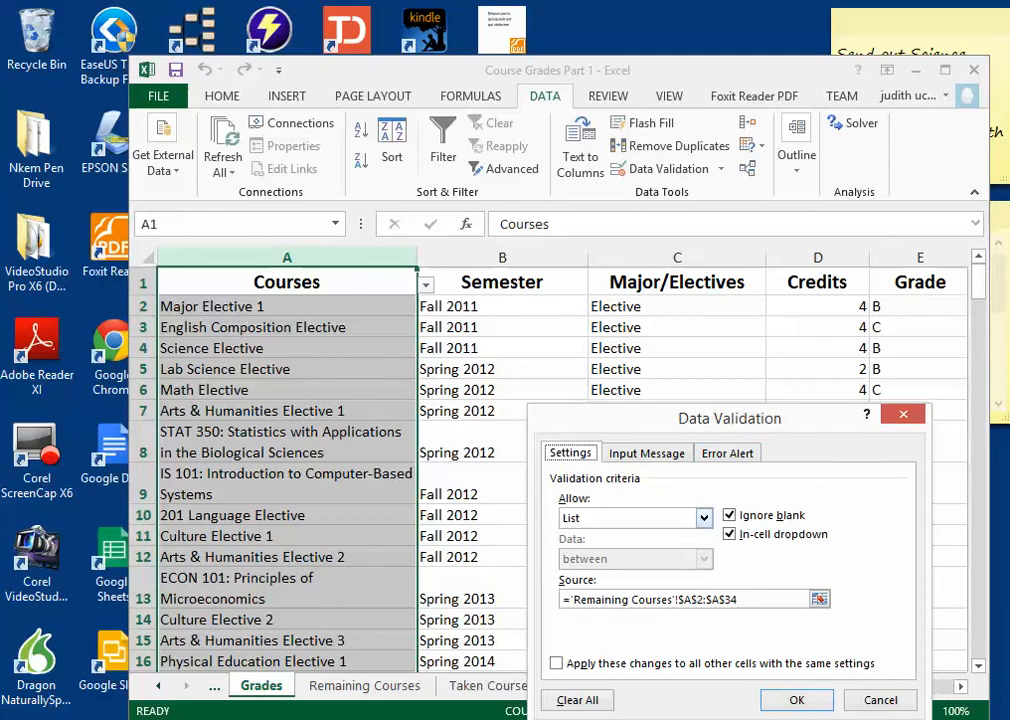
{"action": "left_click", "coordinate": [704, 518]}
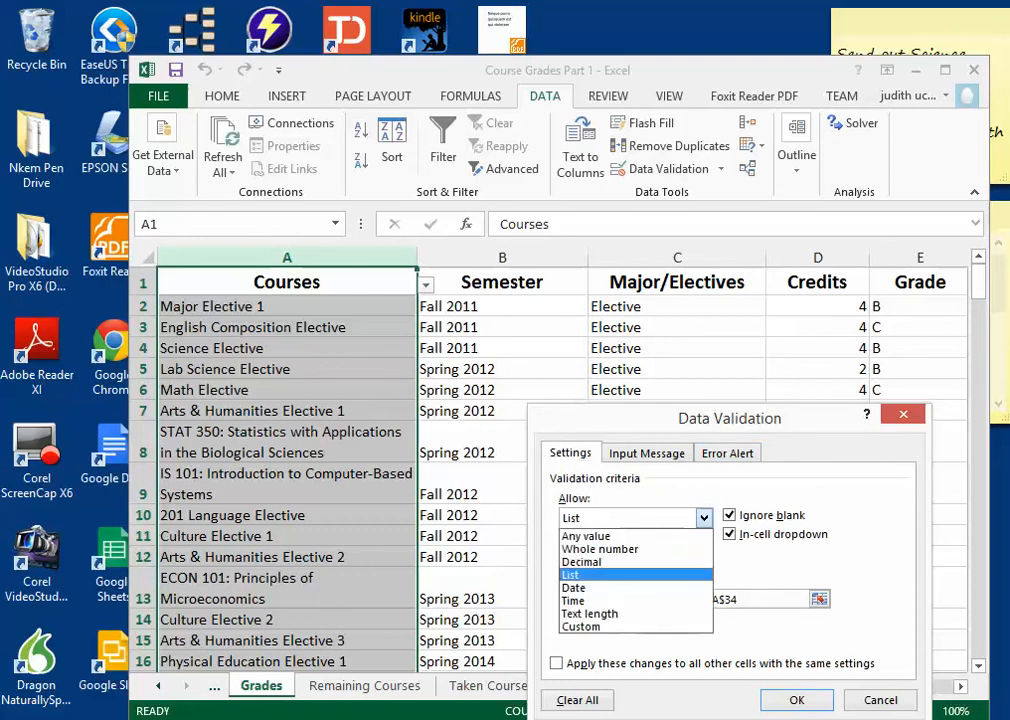
{"action": "left_click", "coordinate": [620, 575]}
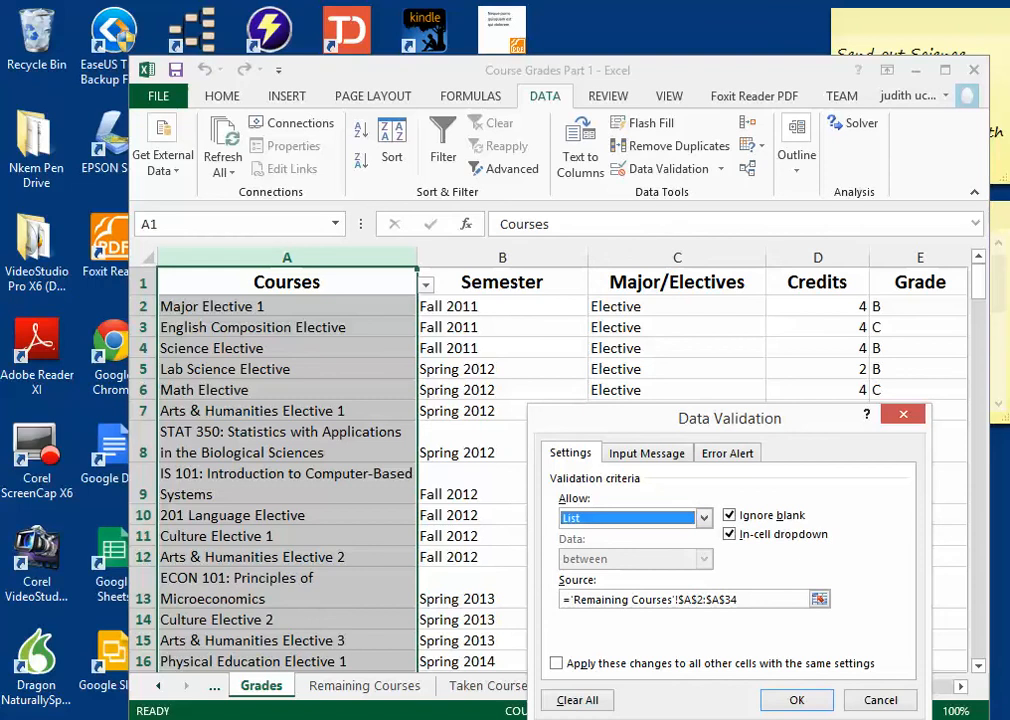
{"action": "left_click", "coordinate": [704, 518]}
{"action": "left_click", "coordinate": [704, 518]}
Step: Review the course names on the Remaining Courses sheet and apply the Courses validation with source ='Remaining Courses'!$A$2:$A$34
{"action": "left_click", "coordinate": [742, 600]}
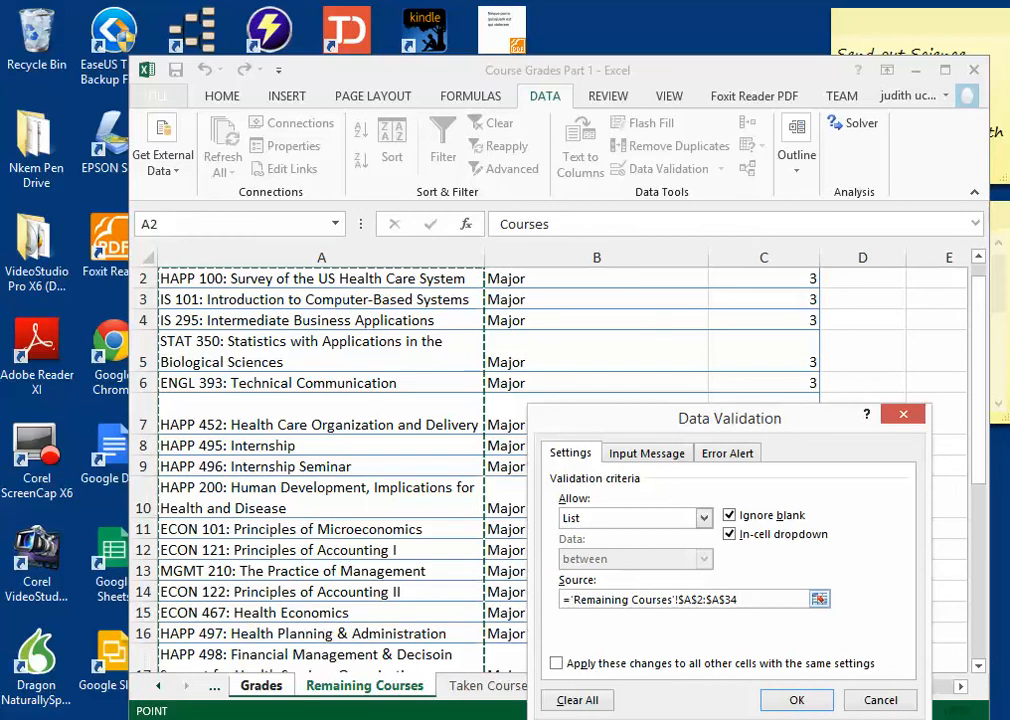
{"action": "left_click", "coordinate": [820, 599]}
{"action": "scroll", "coordinate": [560, 470], "scroll_direction": "up", "scroll_amount": 1}
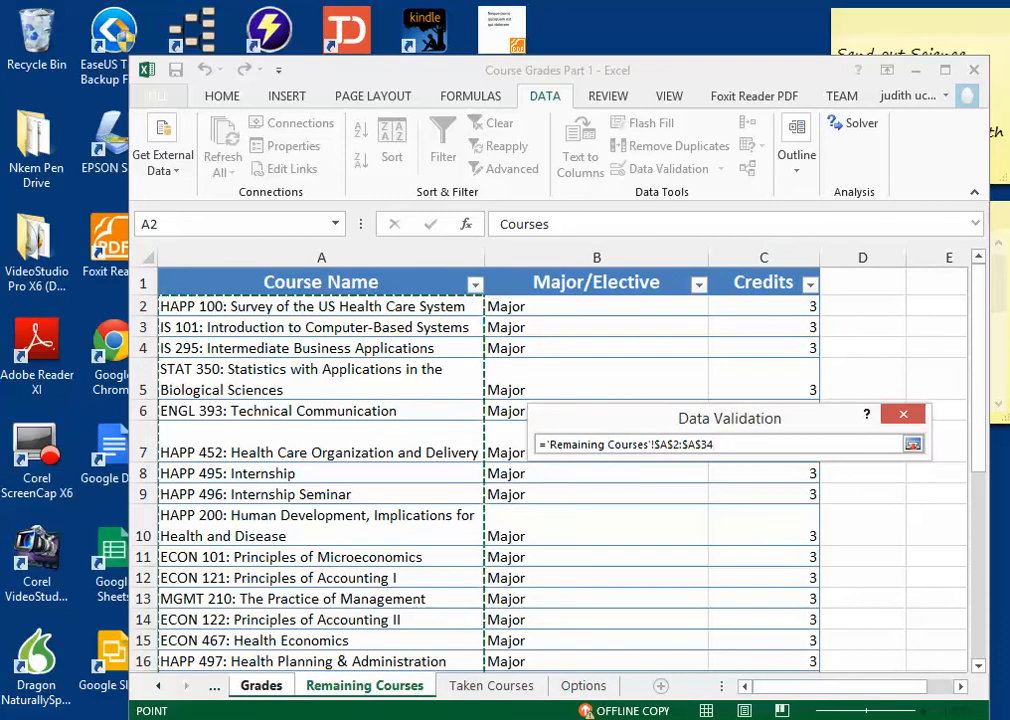
{"action": "left_click_drag", "start_coordinate": [321, 307], "coordinate": [484, 300]}
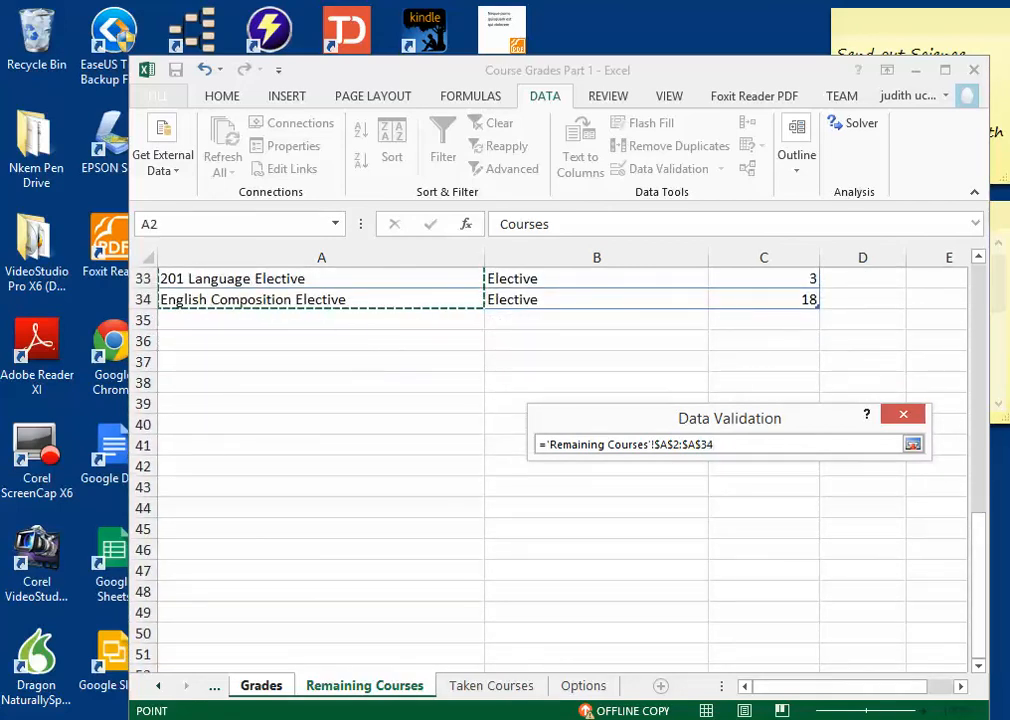
{"action": "scroll", "coordinate": [550, 470], "scroll_direction": "up", "scroll_amount": 10}
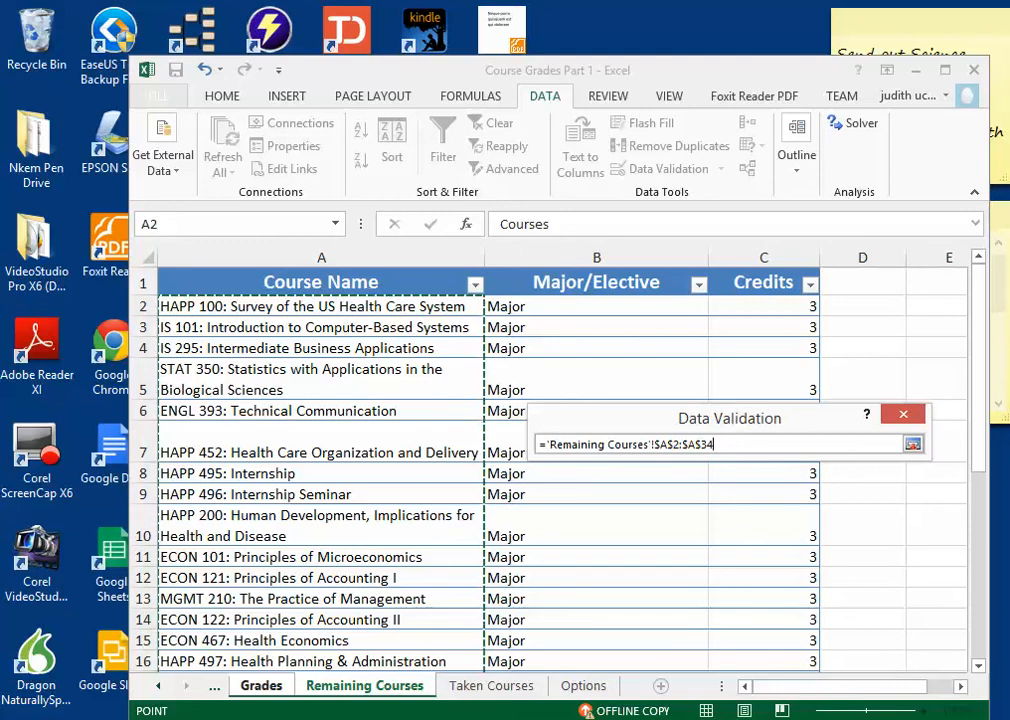
{"action": "key", "text": "Return"}
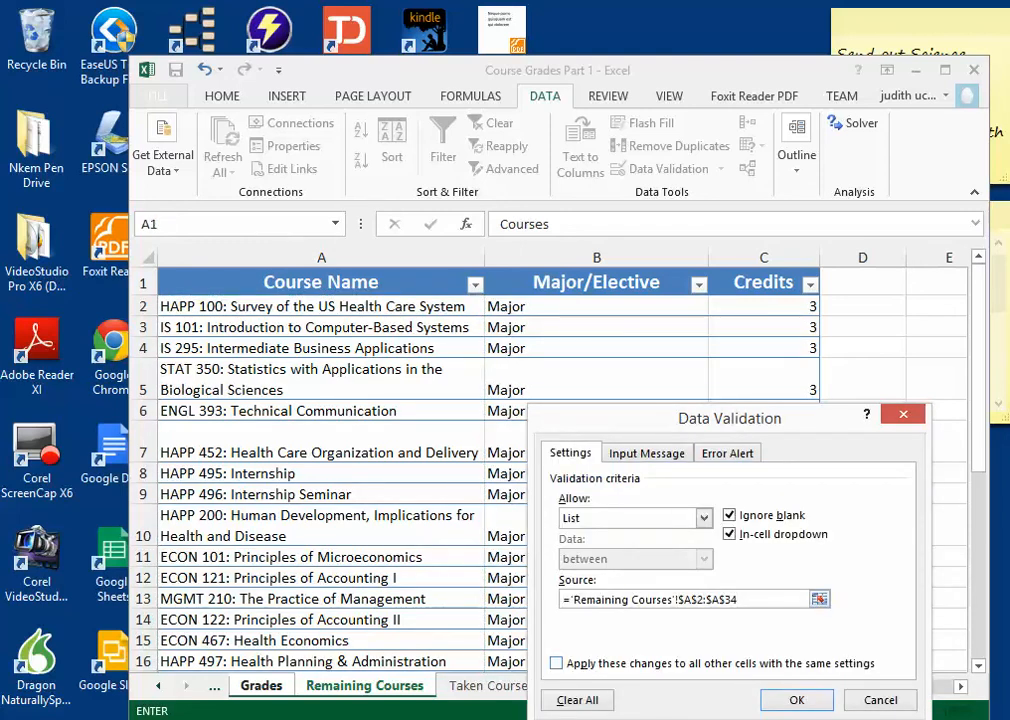
{"action": "key", "text": "Return"}
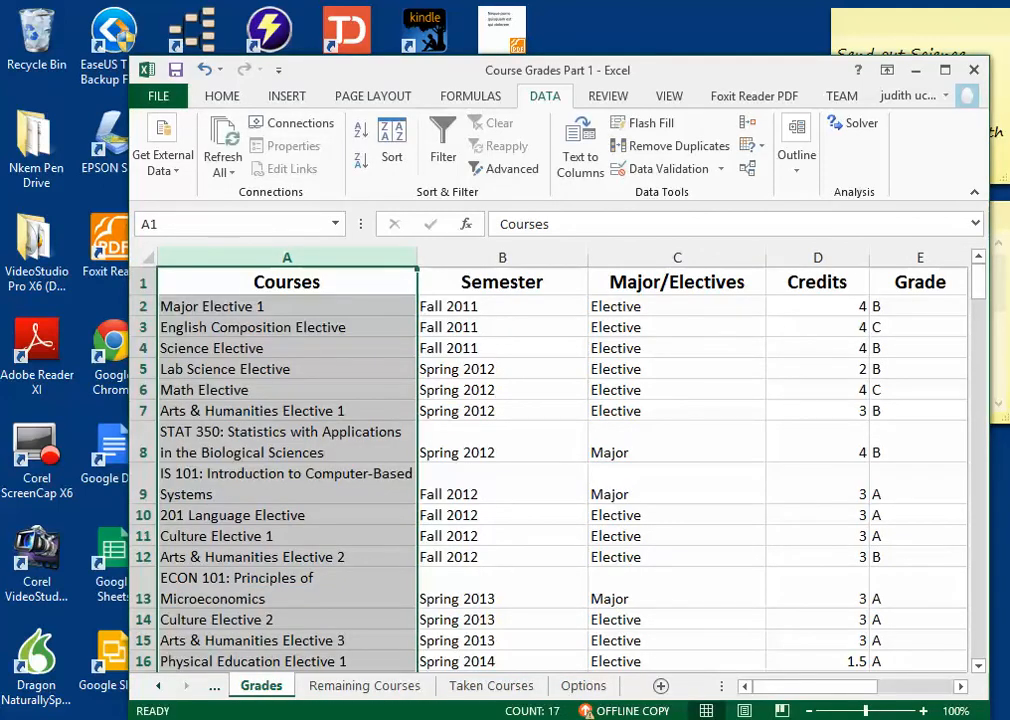
Step: Look at the course choices offered by the drop-down list in A2
{"action": "left_click", "coordinate": [287, 282]}
{"action": "left_click", "coordinate": [287, 307]}
{"action": "left_click", "coordinate": [426, 307]}
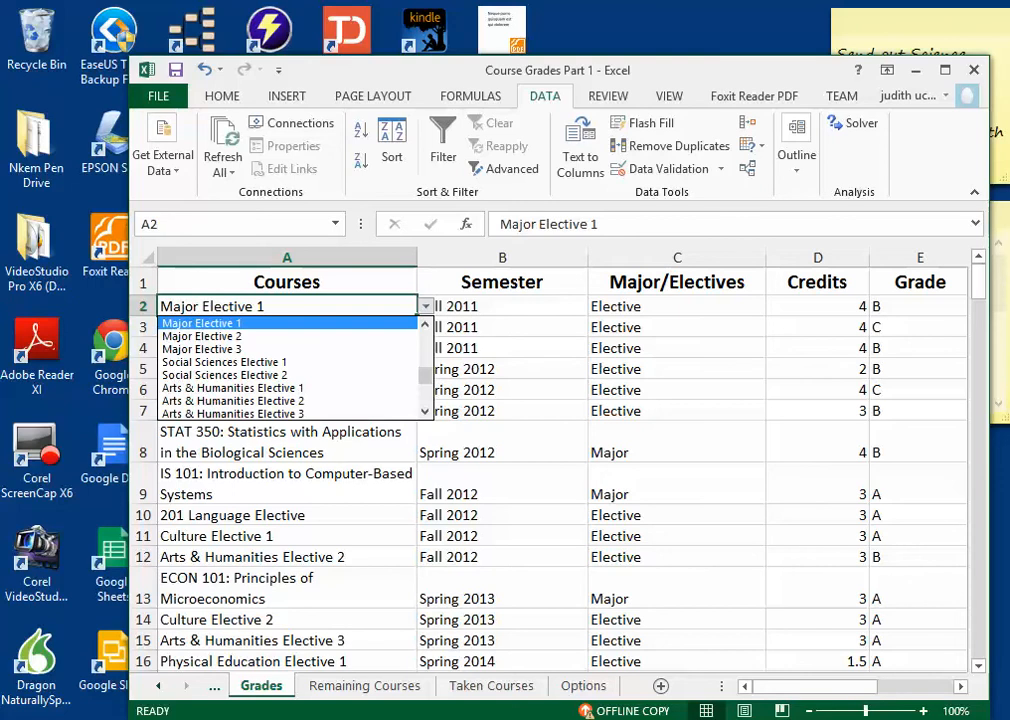
{"action": "left_click", "coordinate": [426, 307]}
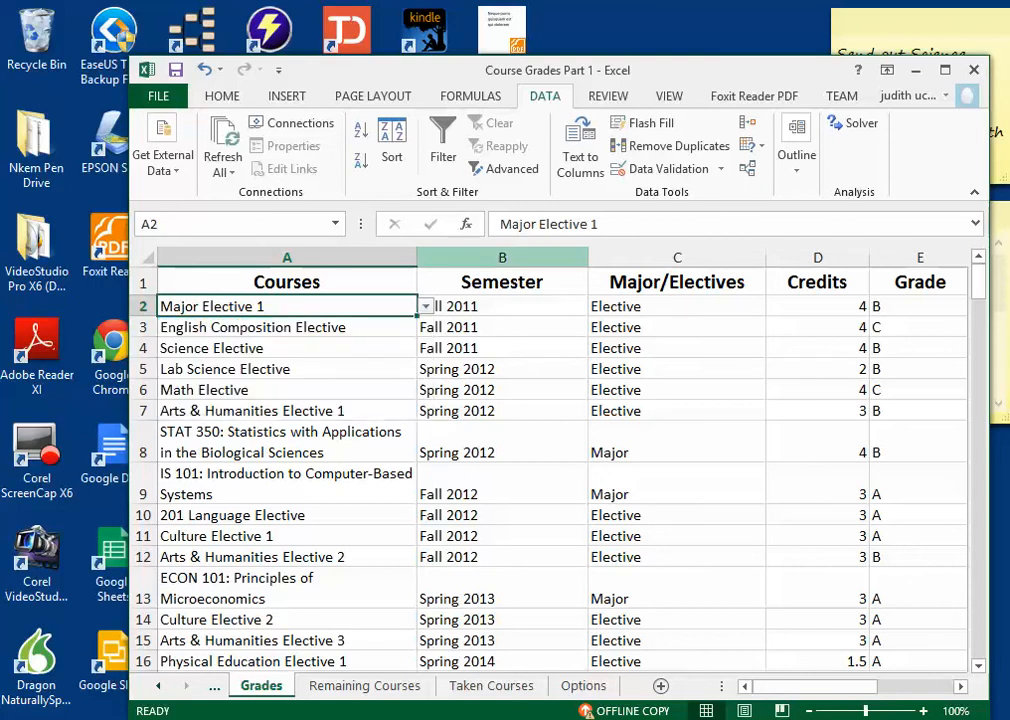
Step: Open the data validation settings for the whole Semester column and choose List as the allowed type
{"action": "left_click", "coordinate": [502, 258]}
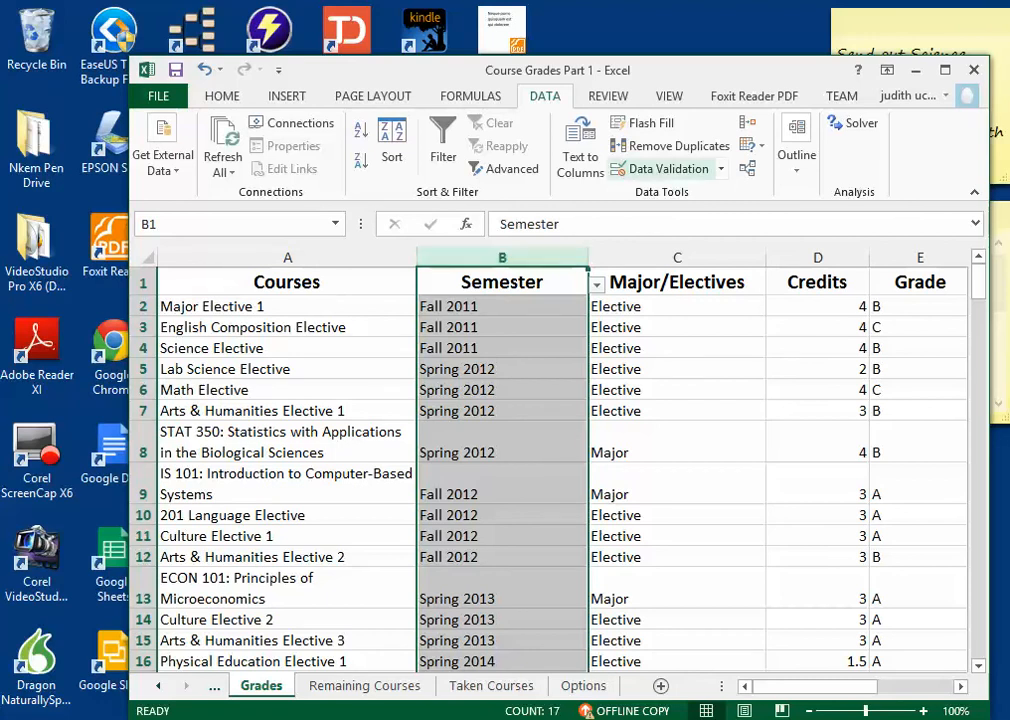
{"action": "left_click", "coordinate": [660, 168]}
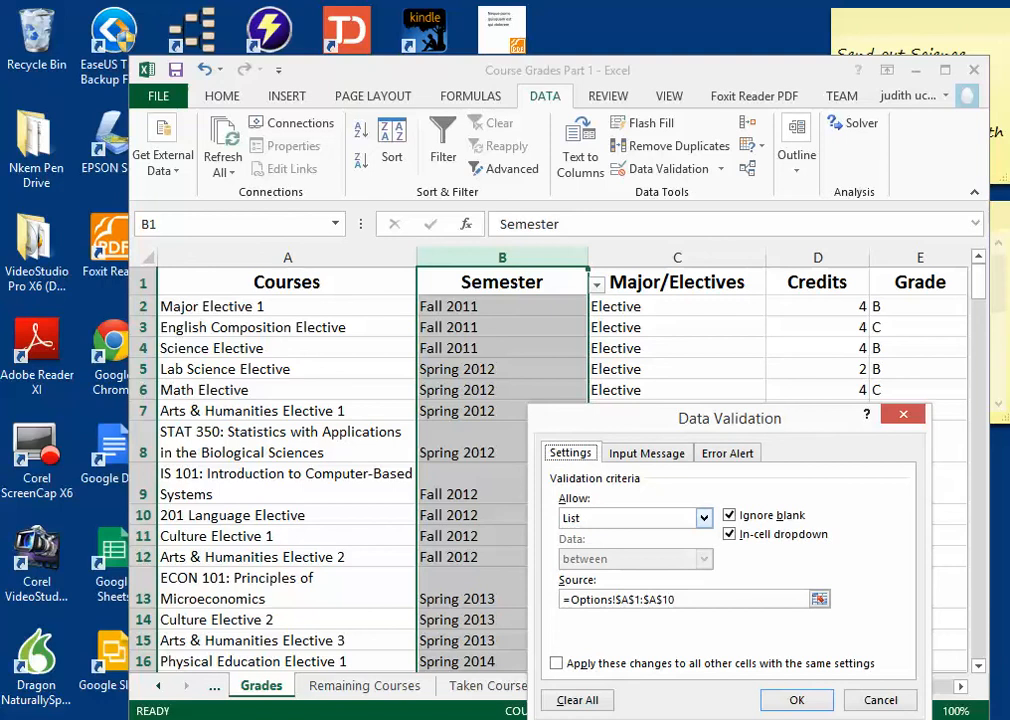
{"action": "left_click", "coordinate": [704, 518]}
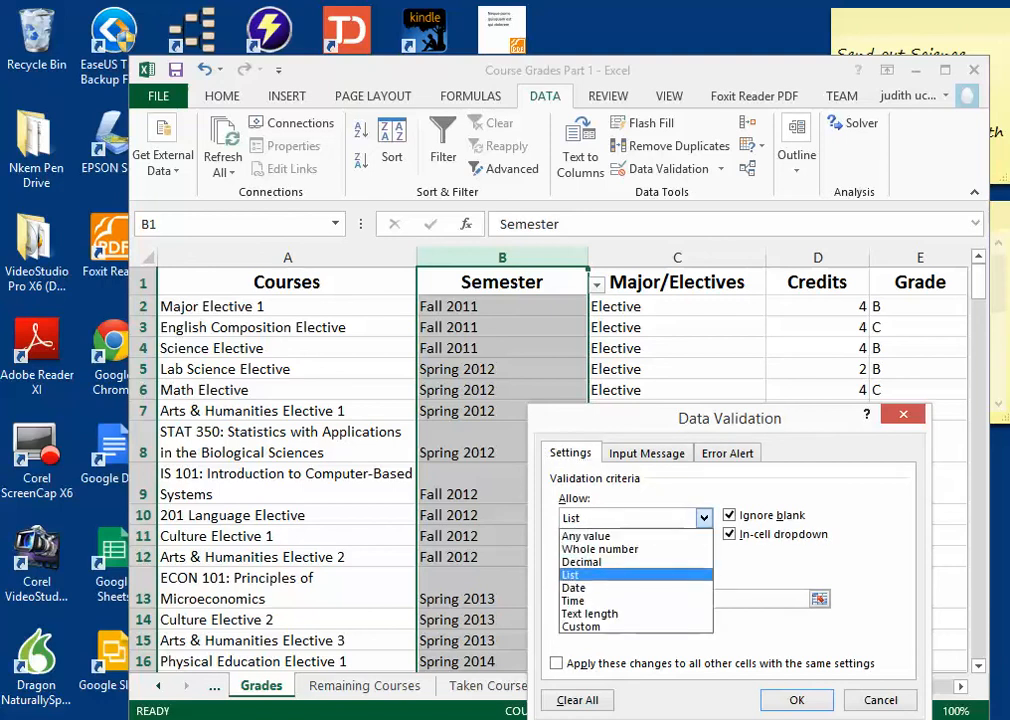
{"action": "left_click", "coordinate": [630, 574]}
Step: Try to use =Semester as the source of the Semester column's validation list
{"action": "left_click_drag", "start_coordinate": [684, 600], "coordinate": [570, 600]}
{"action": "type", "text": "S"}
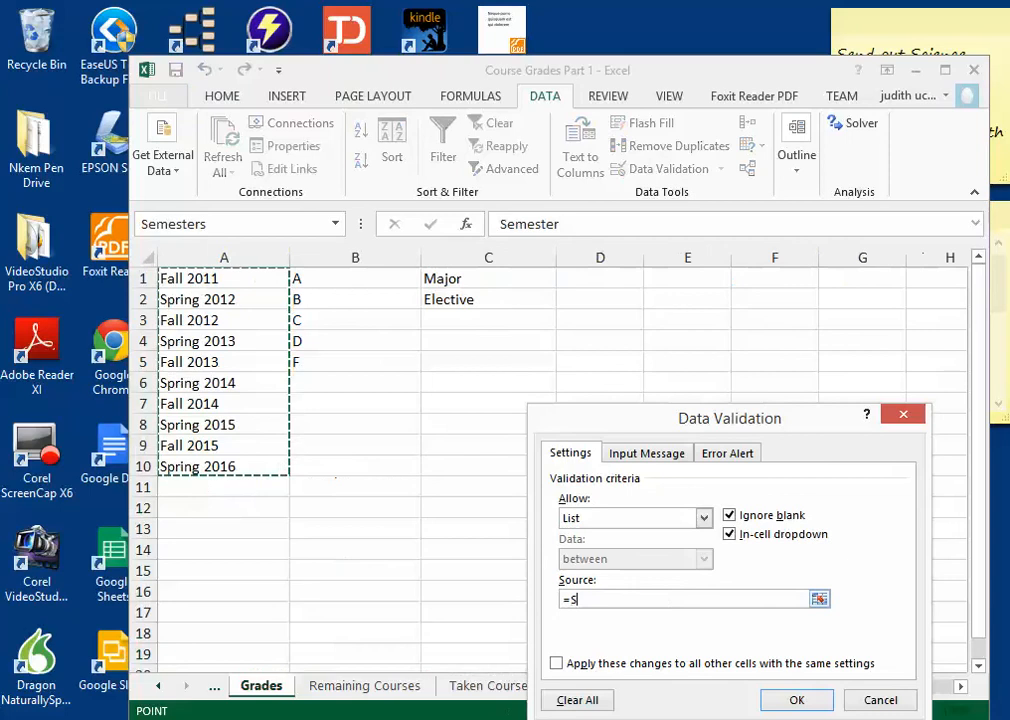
{"action": "type", "text": "emester"}
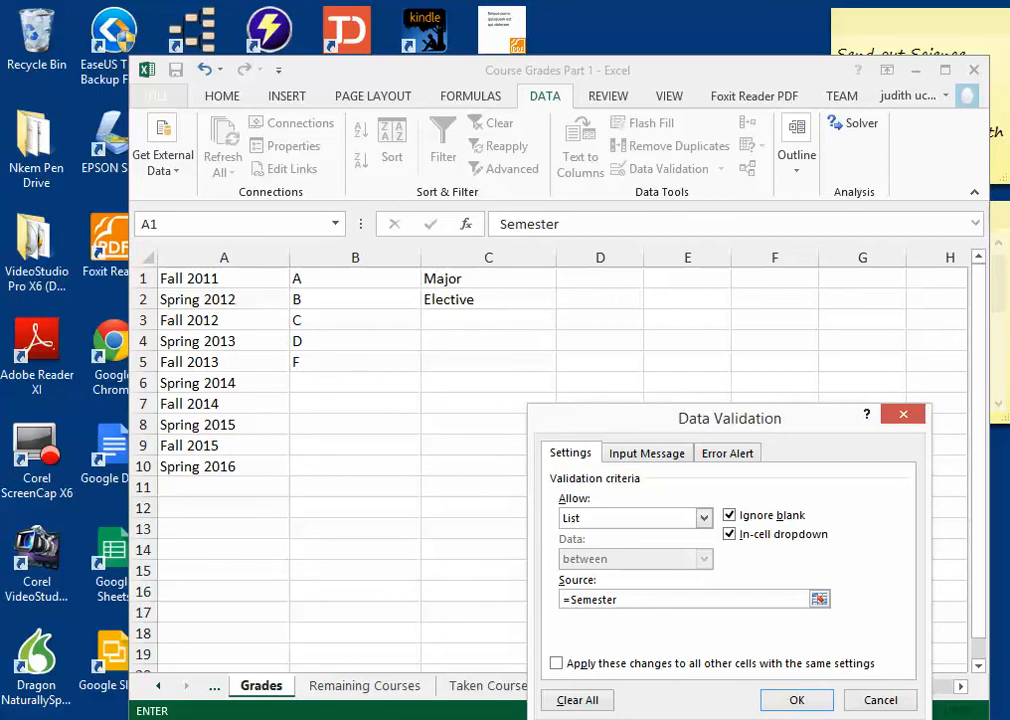
{"action": "key", "text": "Return"}
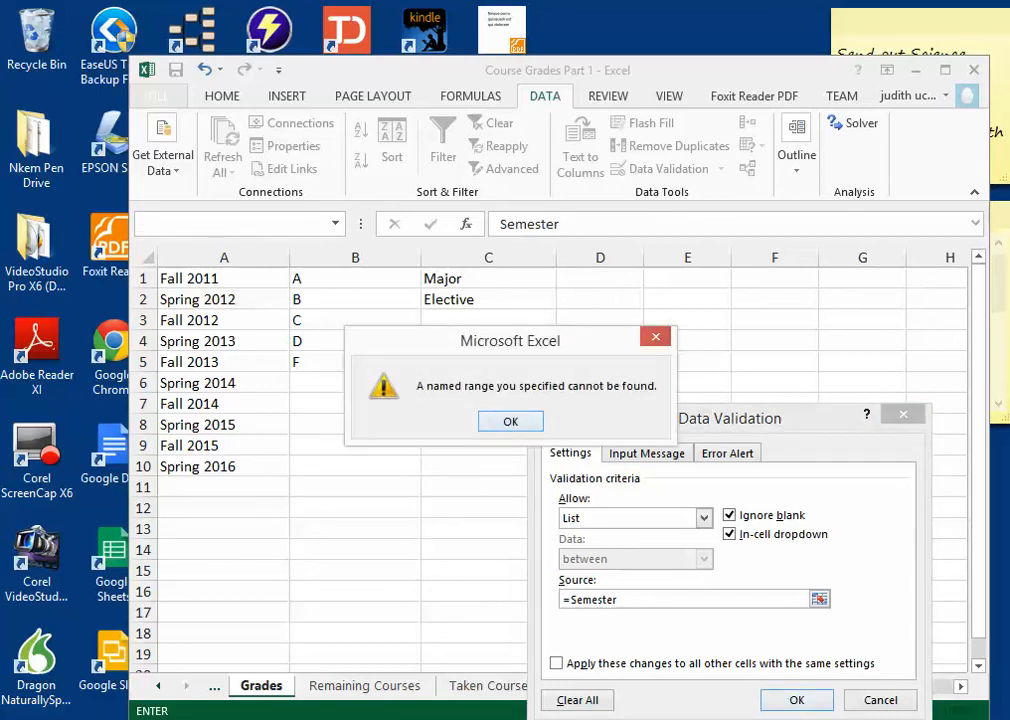
{"action": "key", "text": "Return"}
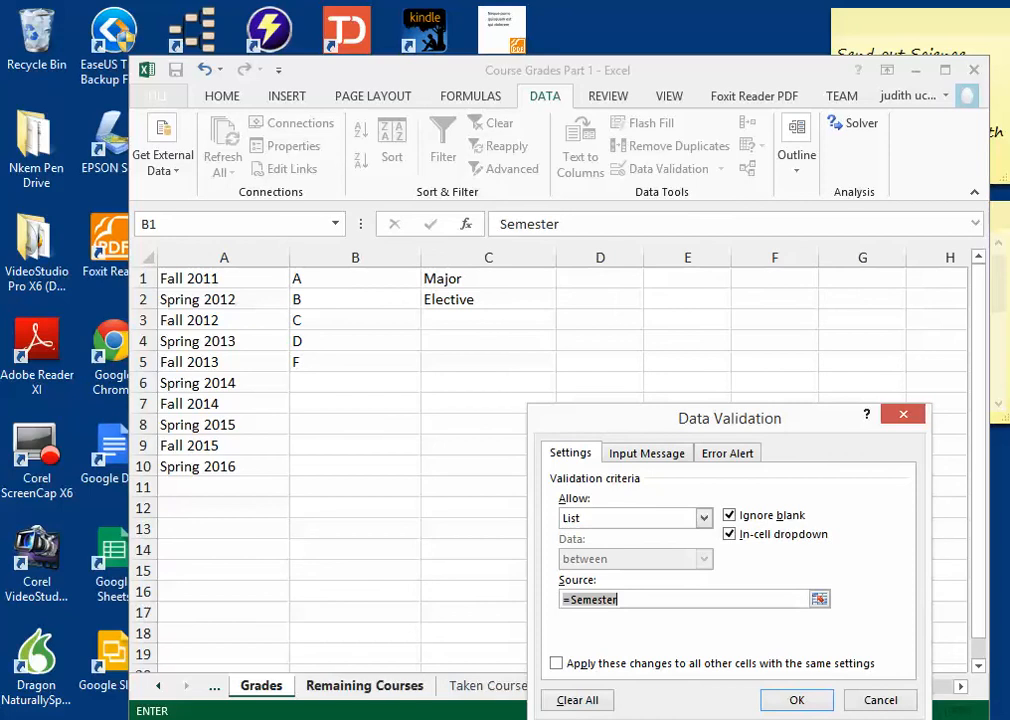
Step: Set the Semester validation source to the semesters in A1:A10 of the Options sheet (=Semesters) and apply it
{"action": "left_click", "coordinate": [487, 685]}
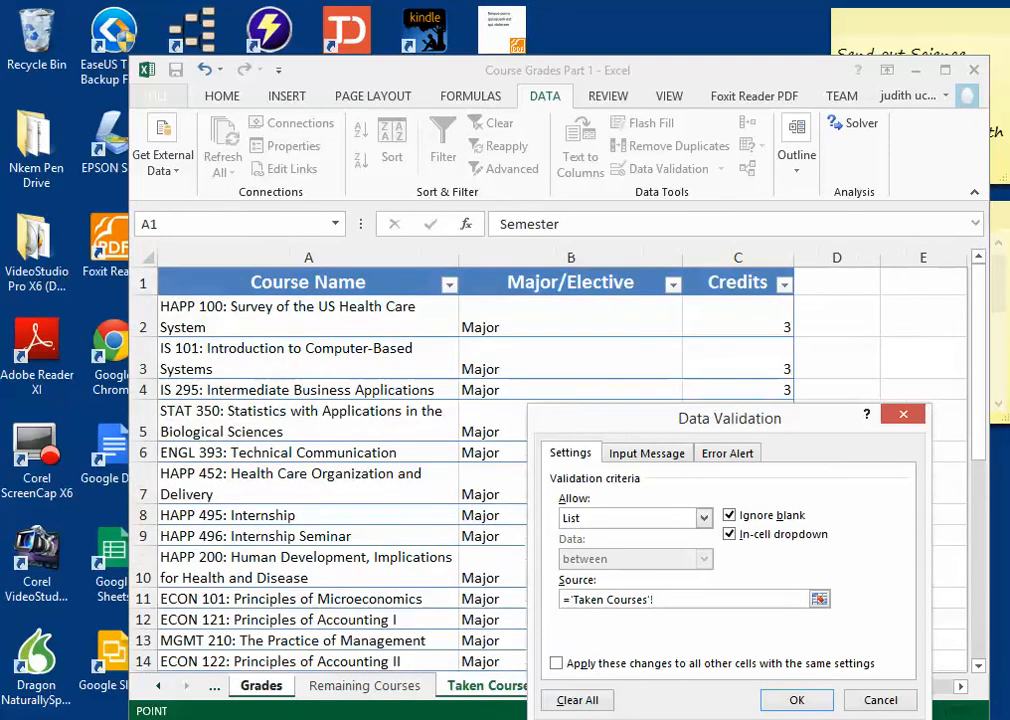
{"action": "left_click_drag", "start_coordinate": [740, 418], "coordinate": [749, 275]}
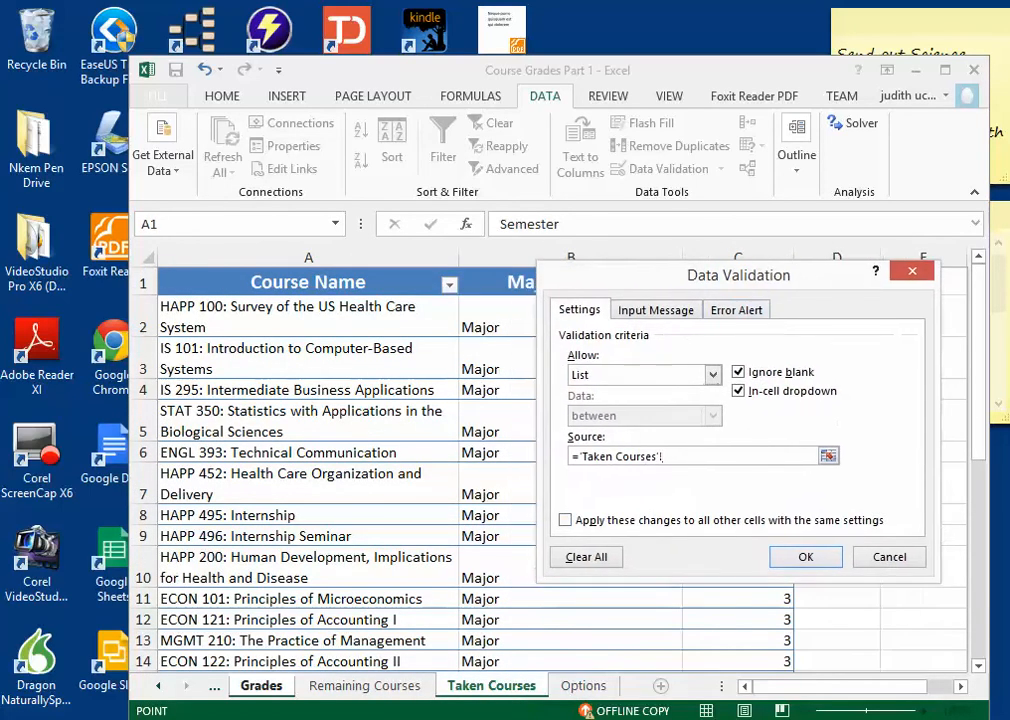
{"action": "left_click", "coordinate": [583, 685]}
{"action": "left_click_drag", "start_coordinate": [200, 279], "coordinate": [258, 466]}
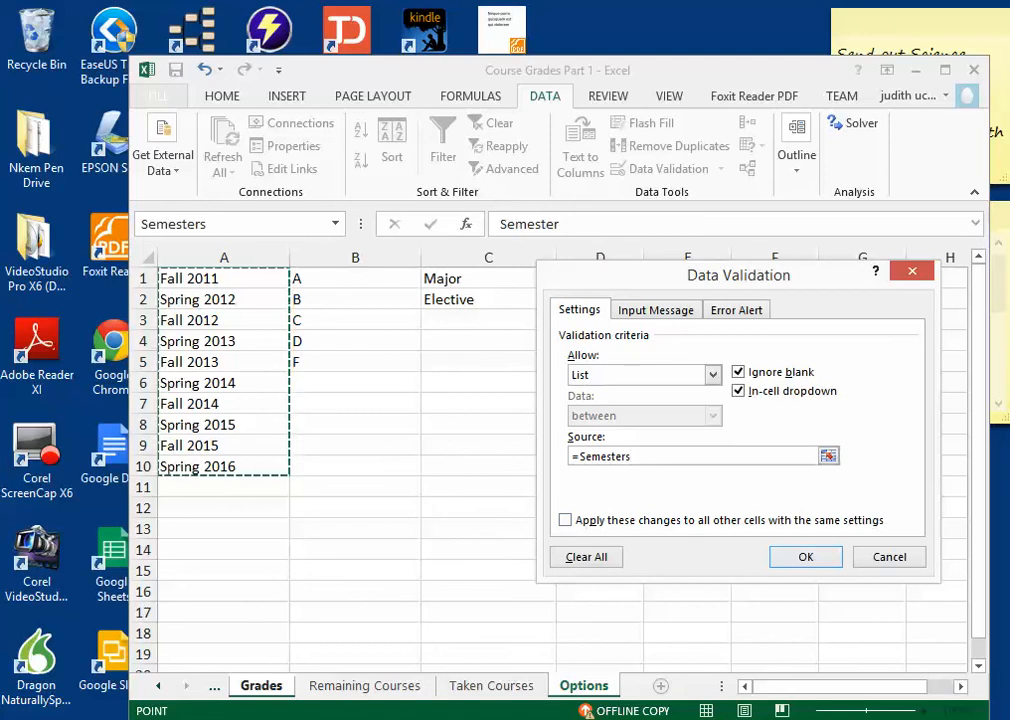
{"action": "key", "text": "Return"}
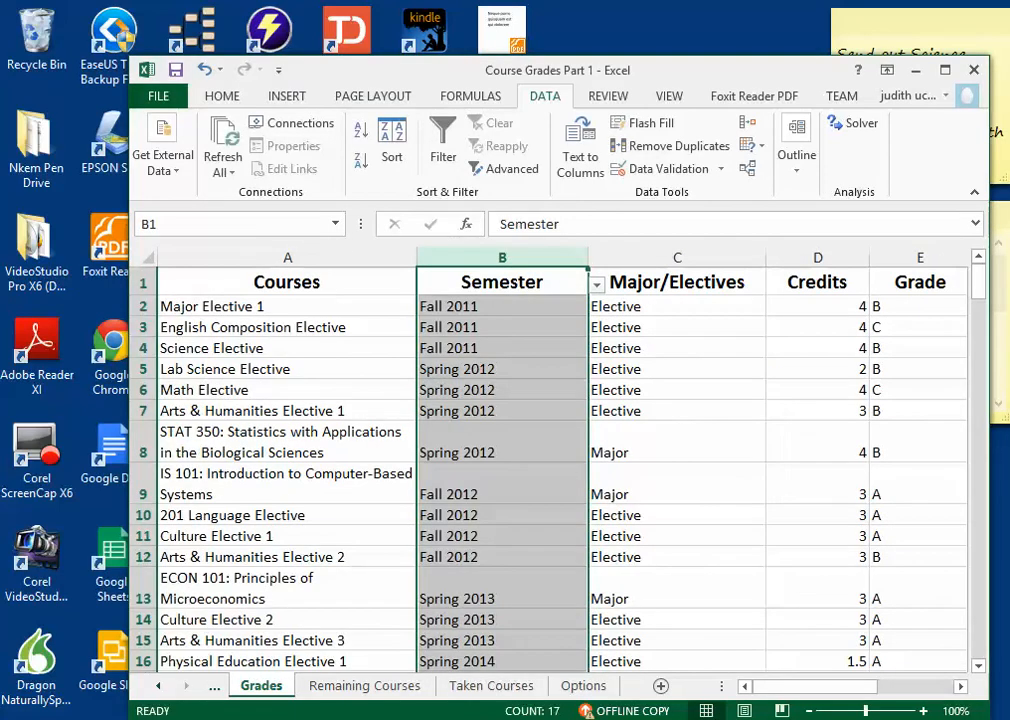
Step: Look through the semester choices offered by the drop-down list in B2
{"action": "left_click", "coordinate": [502, 307]}
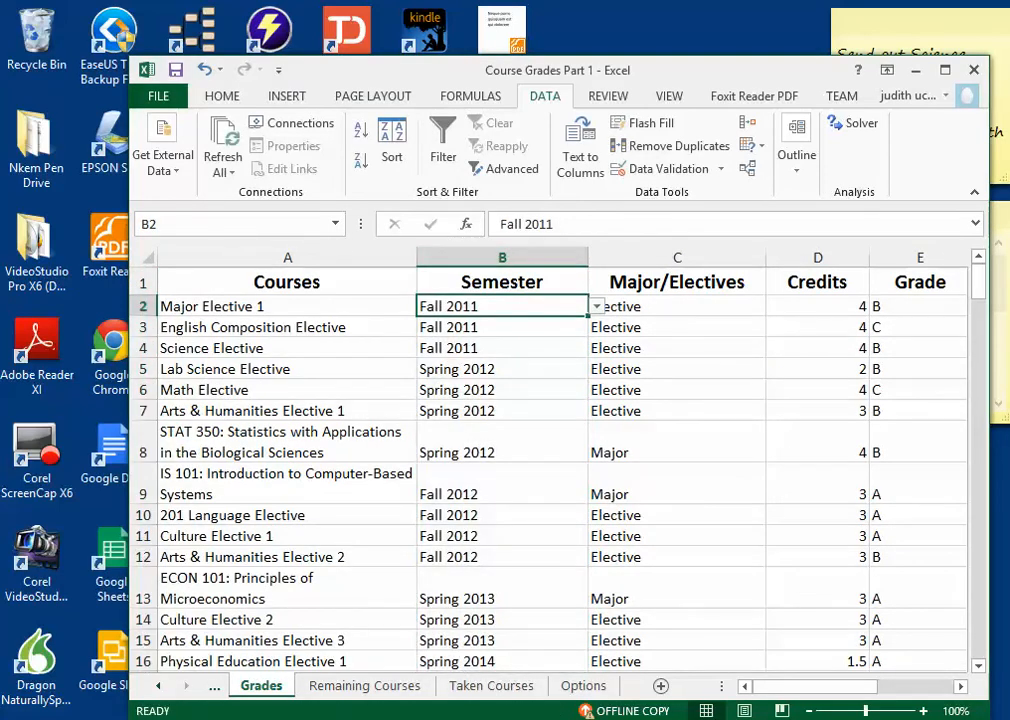
{"action": "left_click", "coordinate": [606, 324]}
{"action": "left_click", "coordinate": [550, 307]}
{"action": "left_click", "coordinate": [597, 307]}
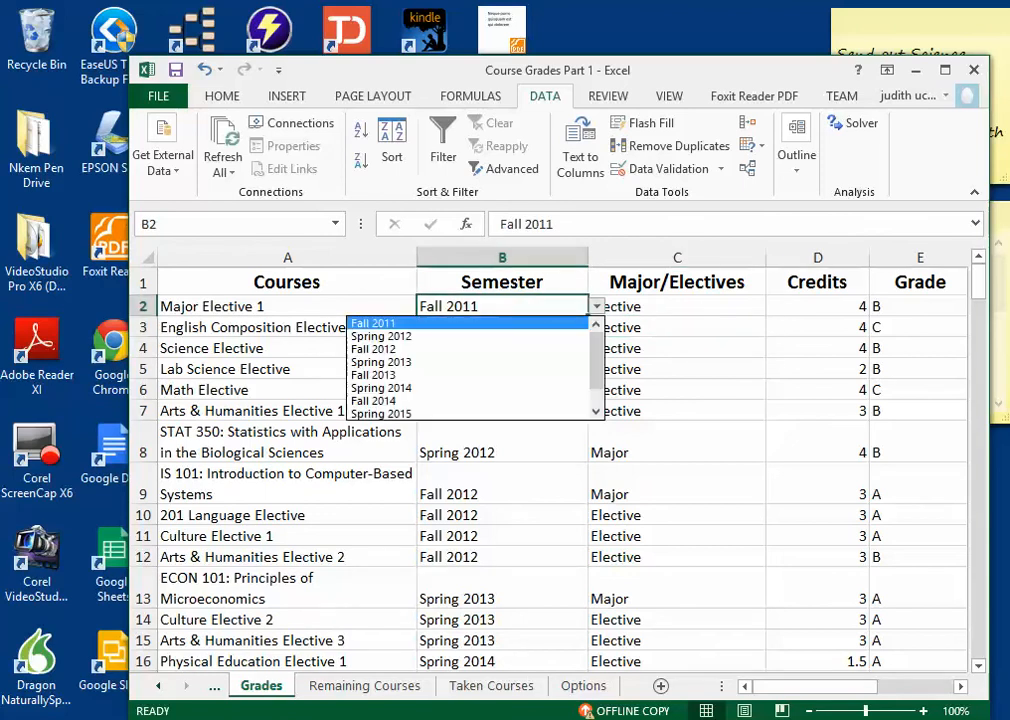
{"action": "mouse_move", "coordinate": [597, 360]}
{"action": "left_mouse_down"}
{"action": "mouse_move", "coordinate": [597, 377]}
{"action": "mouse_move", "coordinate": [597, 358]}
{"action": "left_mouse_up"}
{"action": "key", "text": "Escape"}
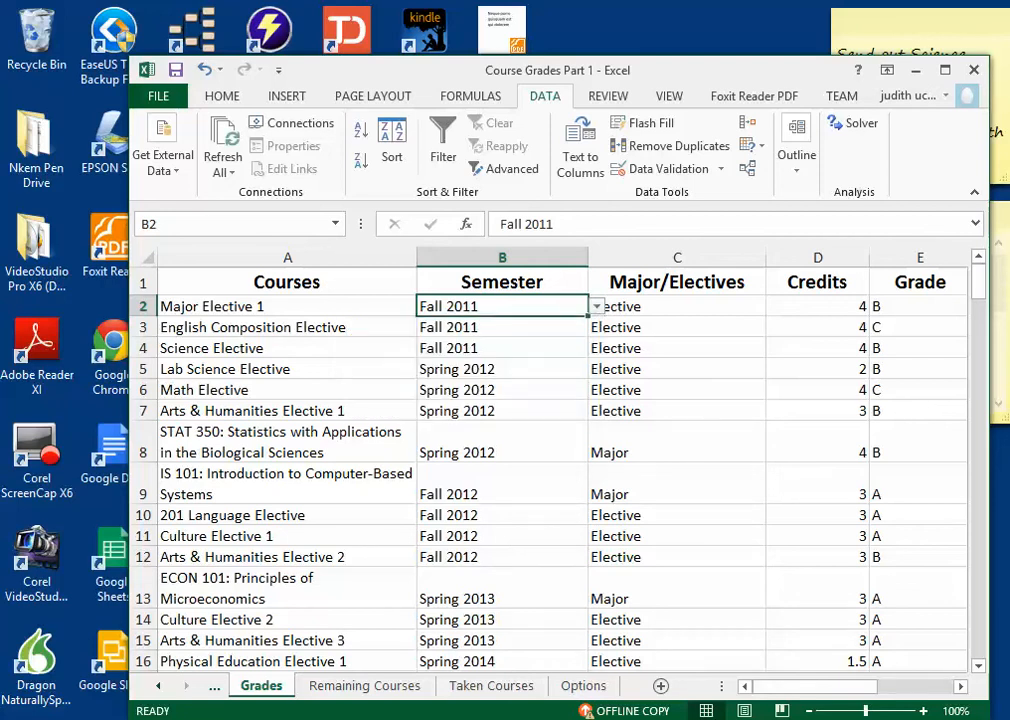
Step: Change the Major/Electives column's list validation source to =Major and apply it
{"action": "left_click", "coordinate": [677, 327]}
{"action": "left_click", "coordinate": [677, 258]}
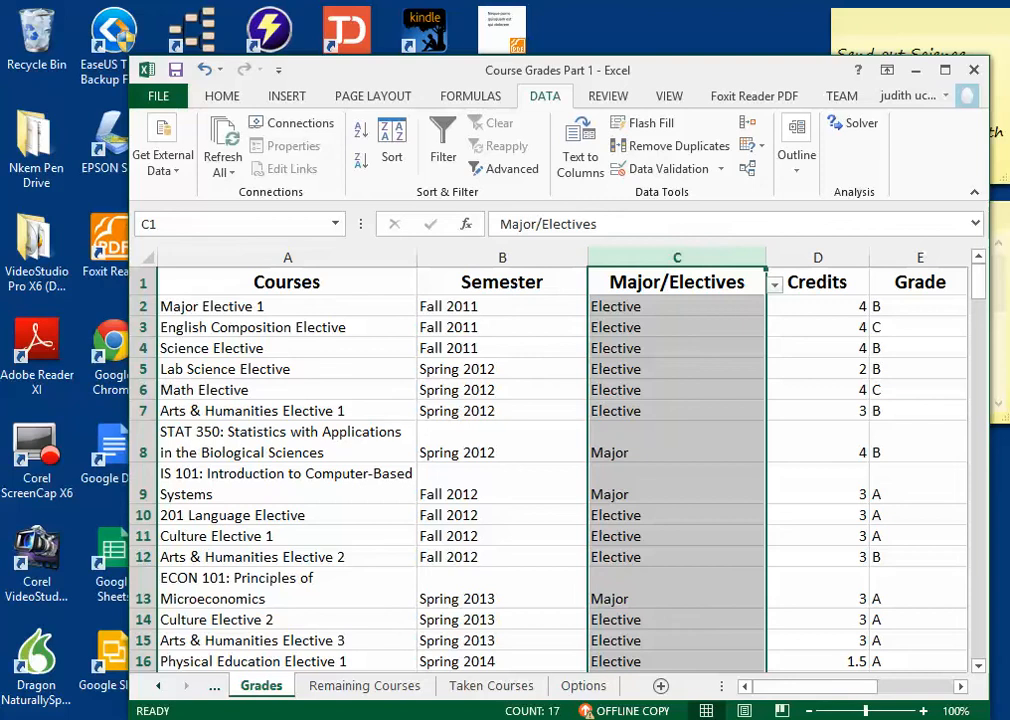
{"action": "left_click", "coordinate": [664, 168]}
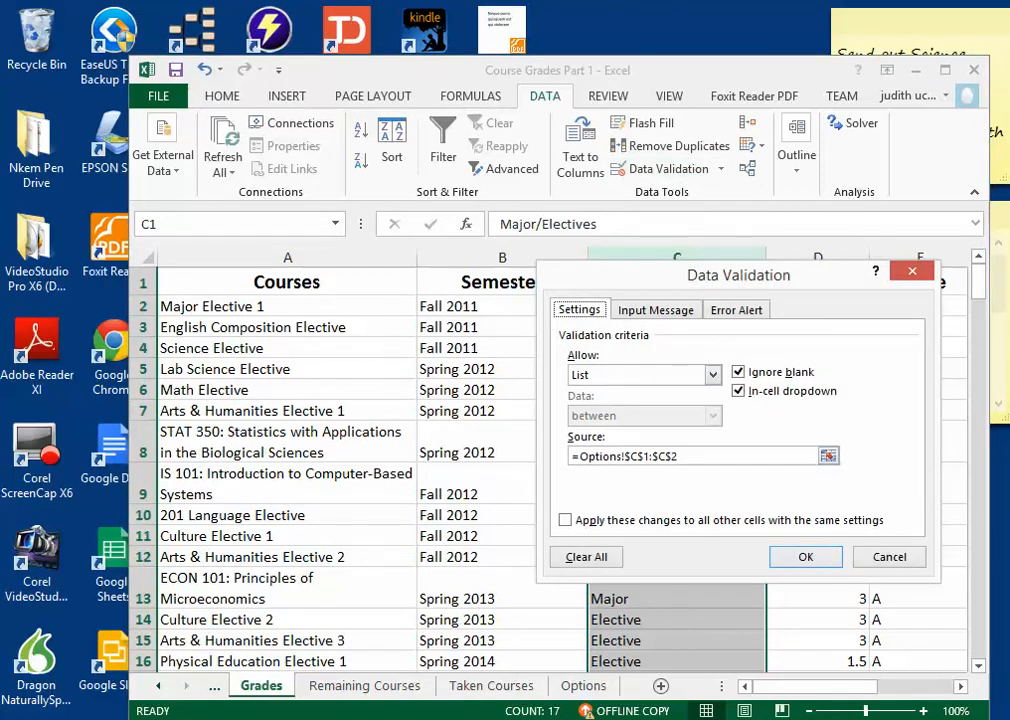
{"action": "left_click_drag", "start_coordinate": [678, 456], "coordinate": [579, 456]}
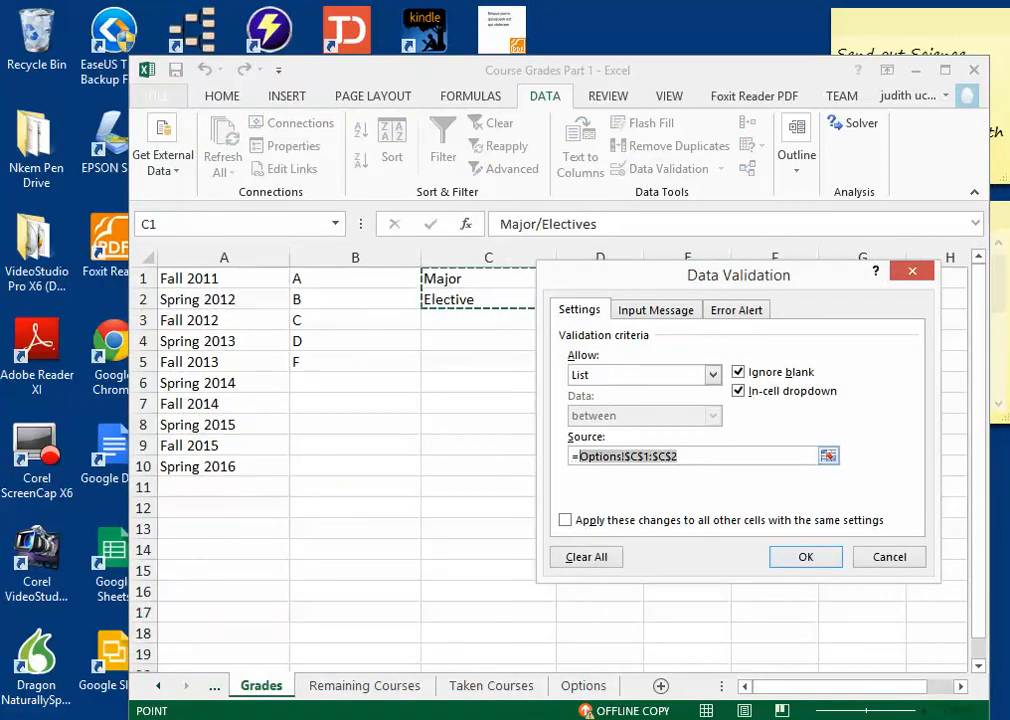
{"action": "type", "text": "MAJOR"}
{"action": "key", "text": "BackSpace"}
{"action": "key", "text": "BackSpace"}
{"action": "key", "text": "BackSpace"}
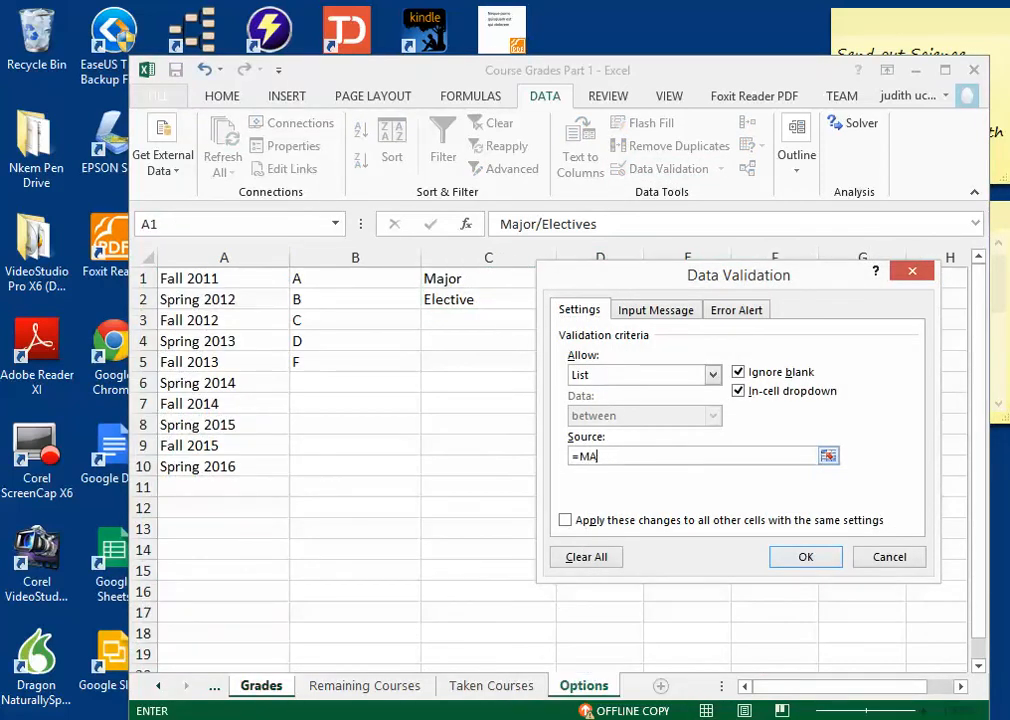
{"action": "key", "text": "BackSpace"}
{"action": "type", "text": "ajor"}
{"action": "key", "text": "Return"}
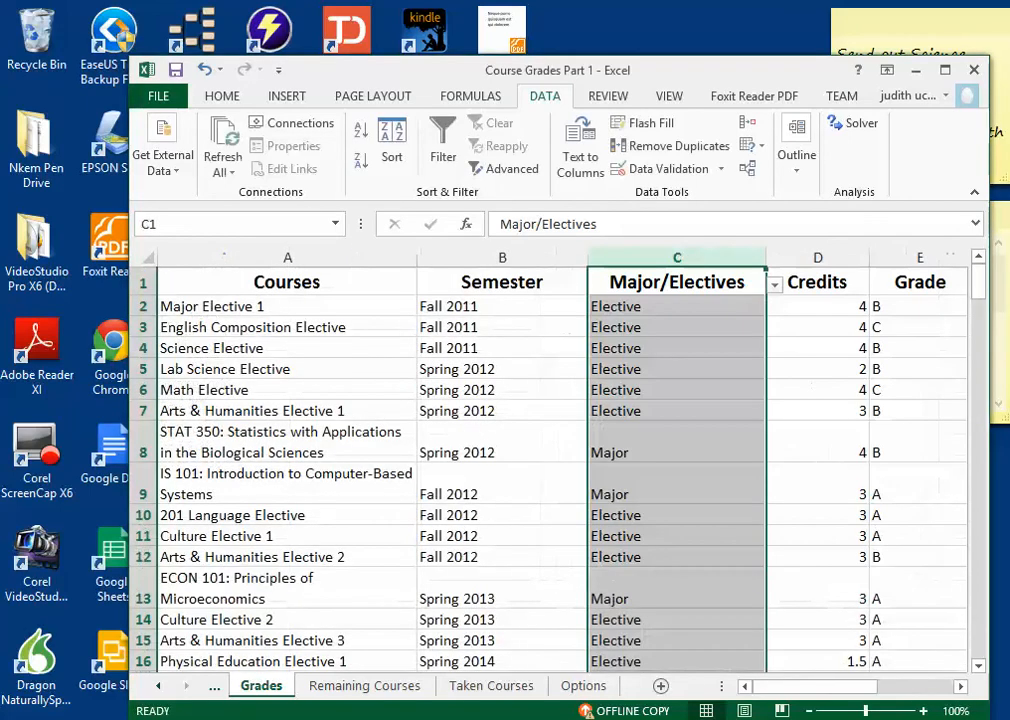
Step: Go to the Credits column and look at its heading and the first credit value in D2
{"action": "left_click", "coordinate": [817, 390]}
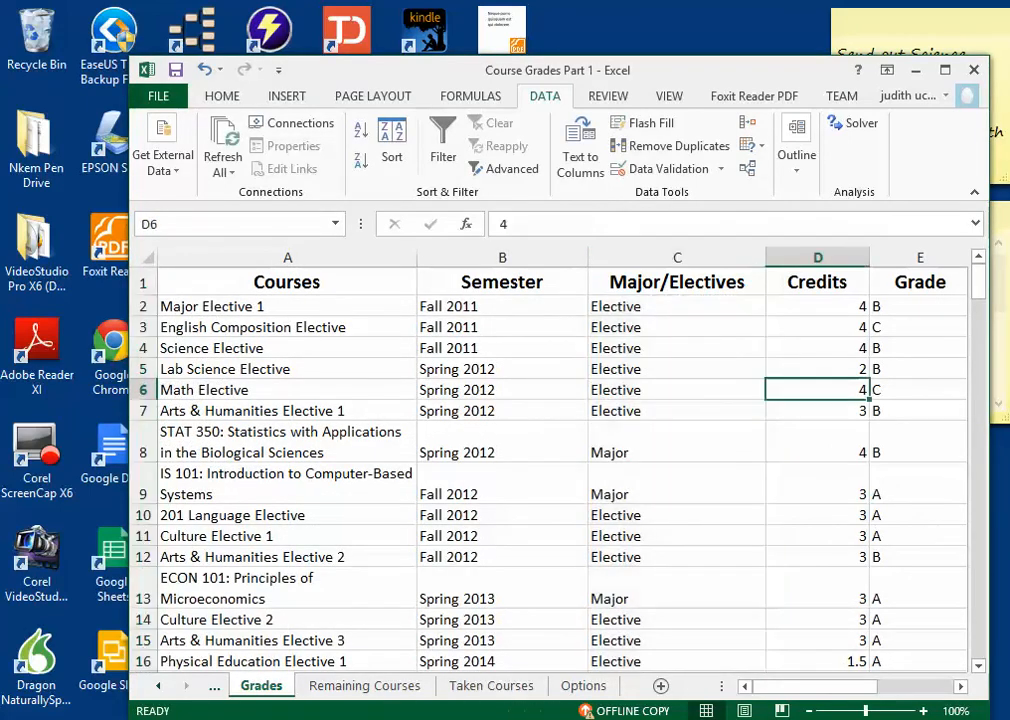
{"action": "key", "text": "Up"}
{"action": "key", "text": "Up"}
{"action": "key", "text": "Up"}
{"action": "key", "text": "Up"}
{"action": "key", "text": "Up"}
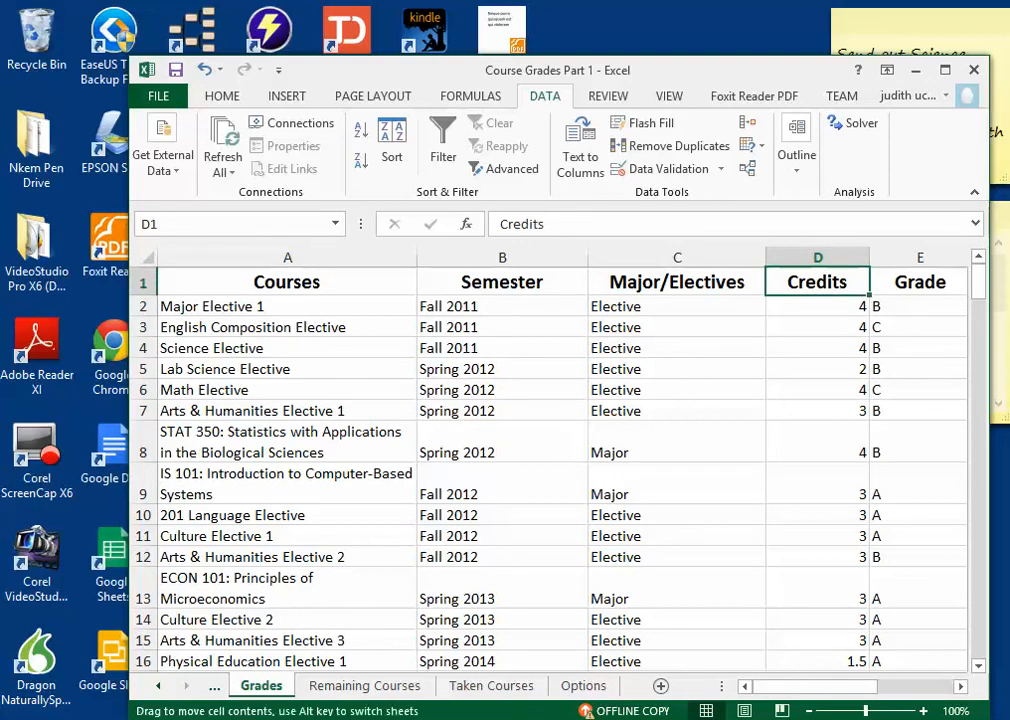
{"action": "left_click", "coordinate": [817, 302]}
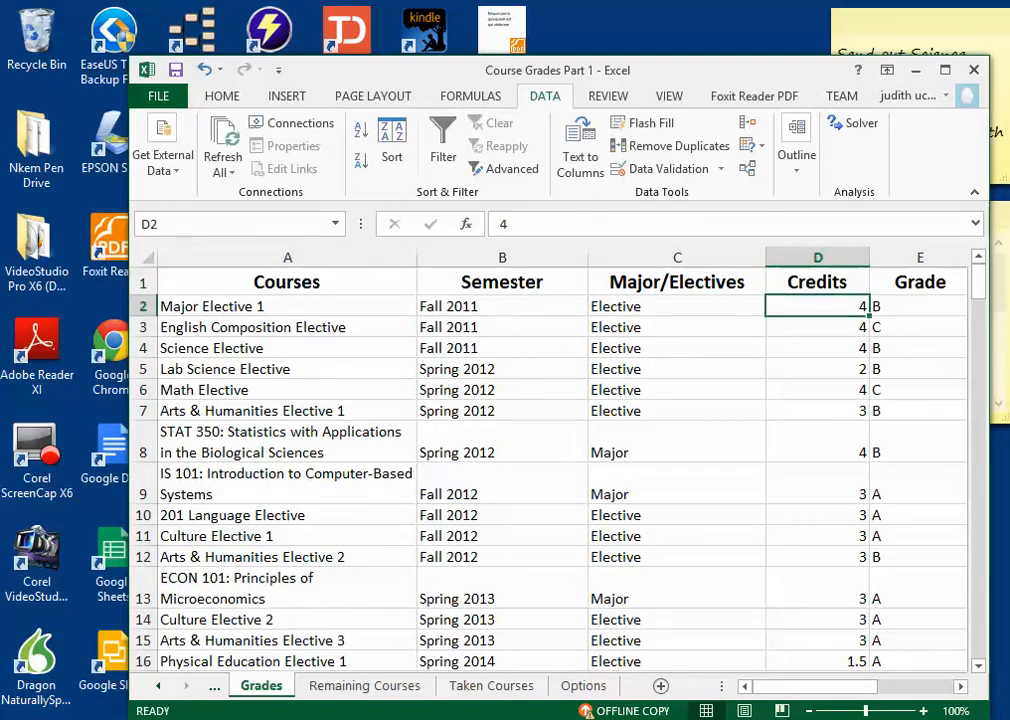
Step: Look at the individual credit values for the courses in D3 to D5
{"action": "left_click", "coordinate": [817, 348]}
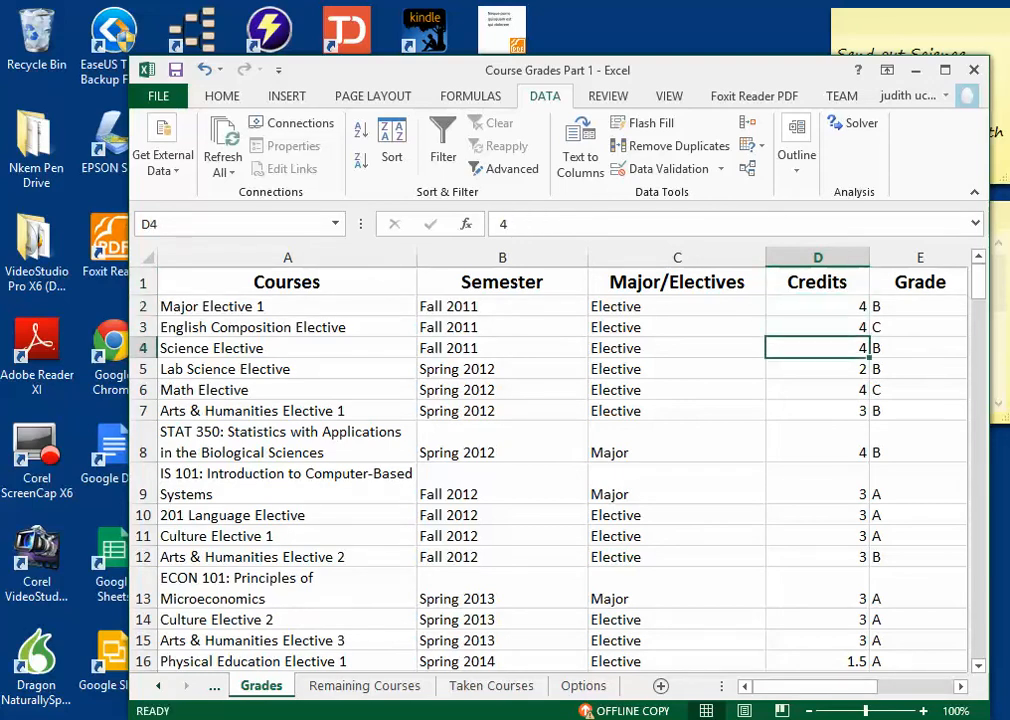
{"action": "left_click", "coordinate": [817, 327]}
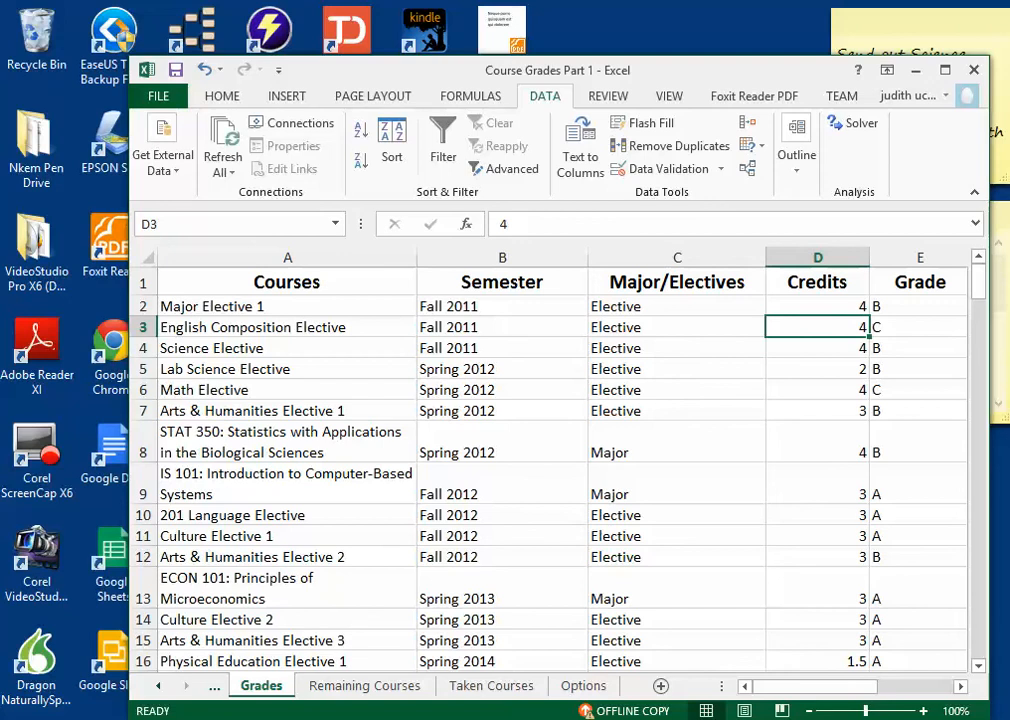
{"action": "left_click", "coordinate": [817, 369]}
Step: Open the data validation settings for the entire Grade column
{"action": "scroll", "coordinate": [817, 369], "scroll_direction": "right", "scroll_amount": 2}
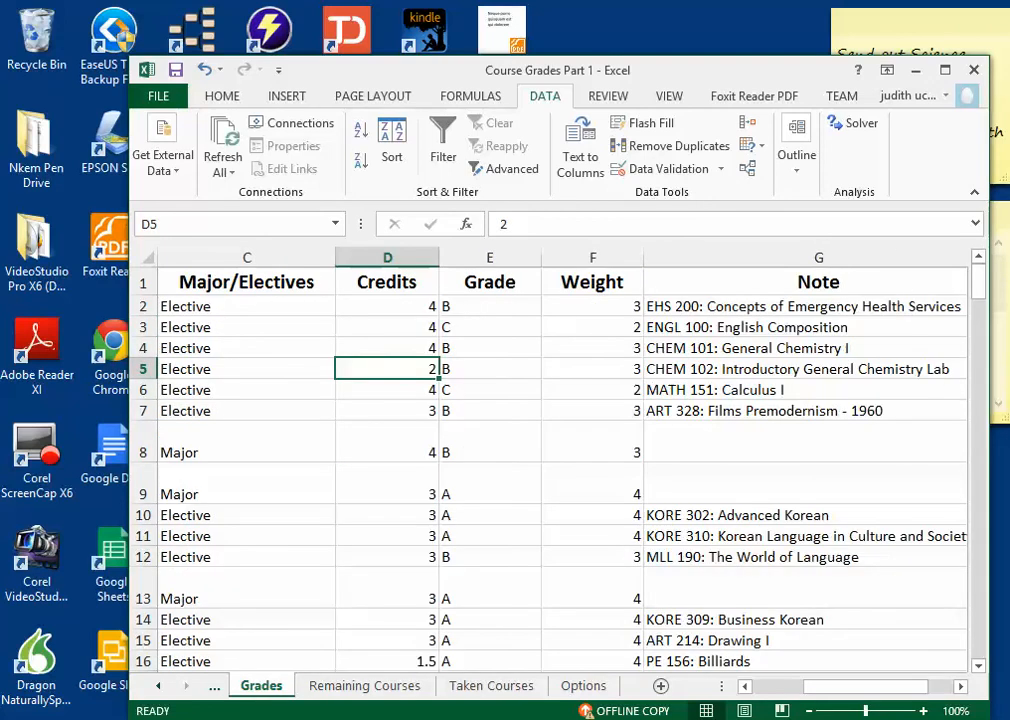
{"action": "left_click", "coordinate": [490, 307]}
{"action": "left_click", "coordinate": [490, 258]}
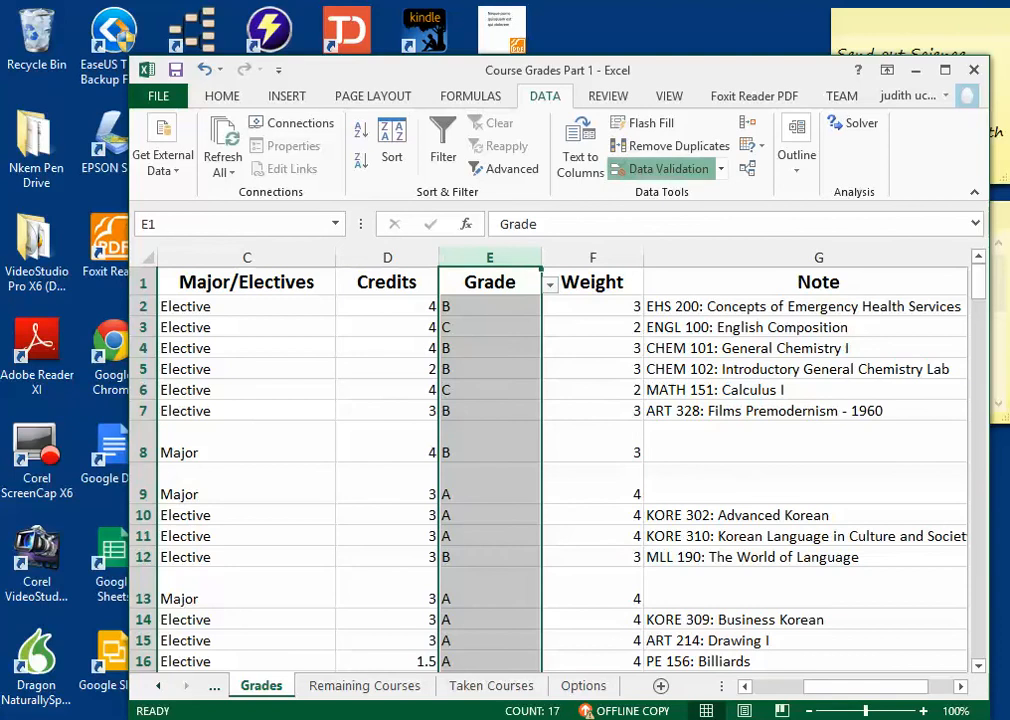
{"action": "left_click", "coordinate": [660, 168]}
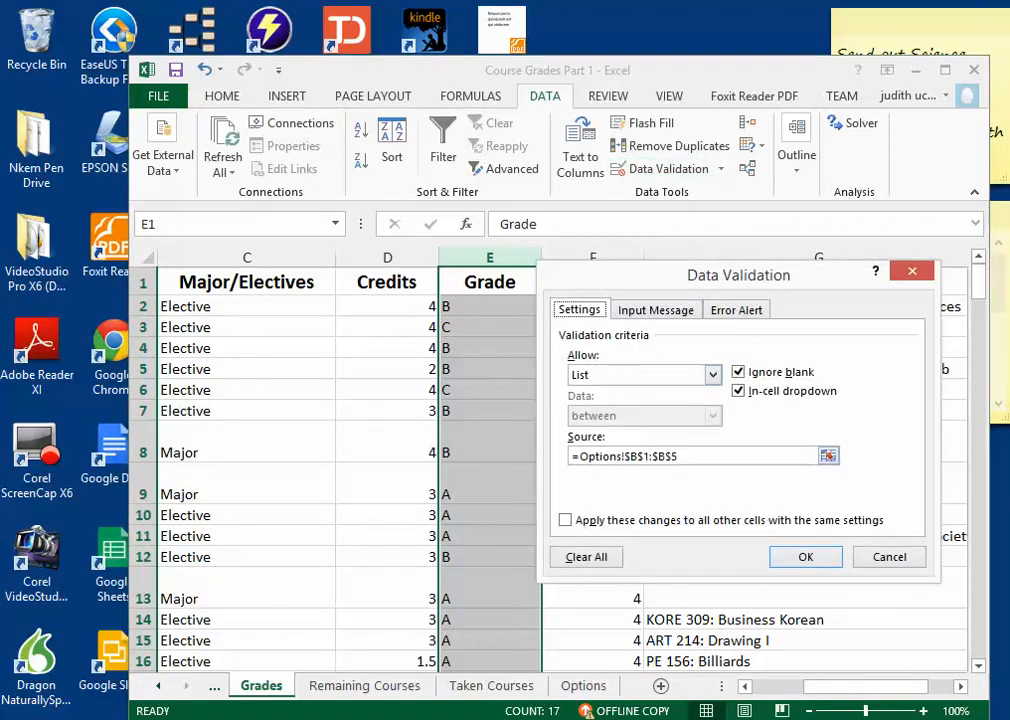
Step: Try to apply =Grade as the list validation source for the Grade column
{"action": "left_click_drag", "start_coordinate": [684, 456], "coordinate": [580, 456]}
{"action": "type", "text": "Grade"}
{"action": "key", "text": "Return"}
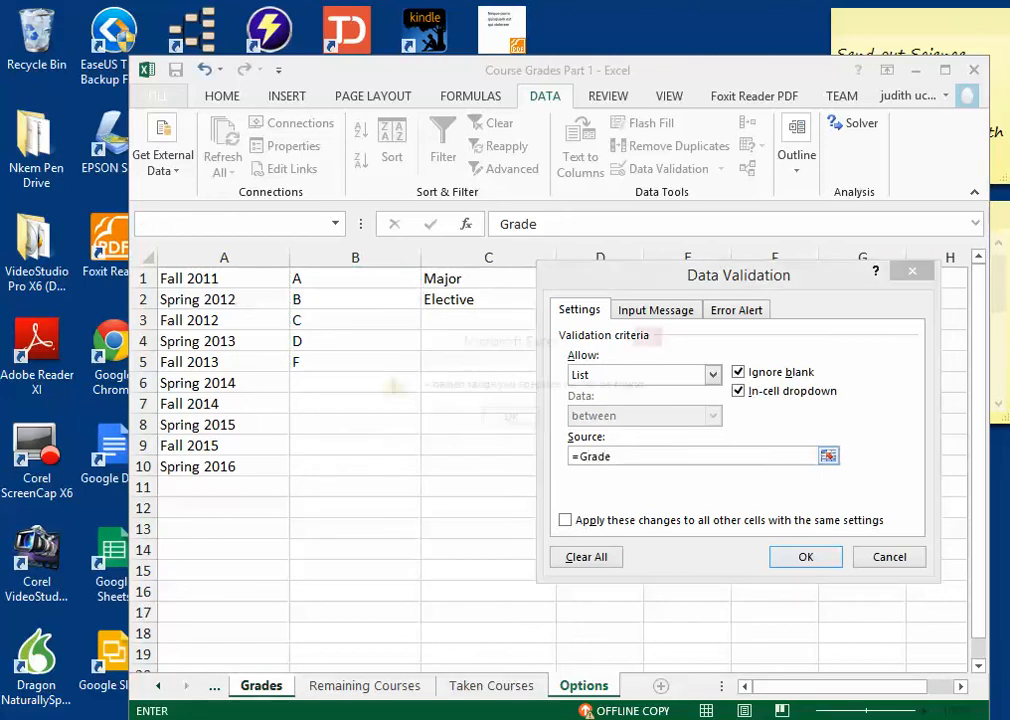
{"action": "key", "text": "Return"}
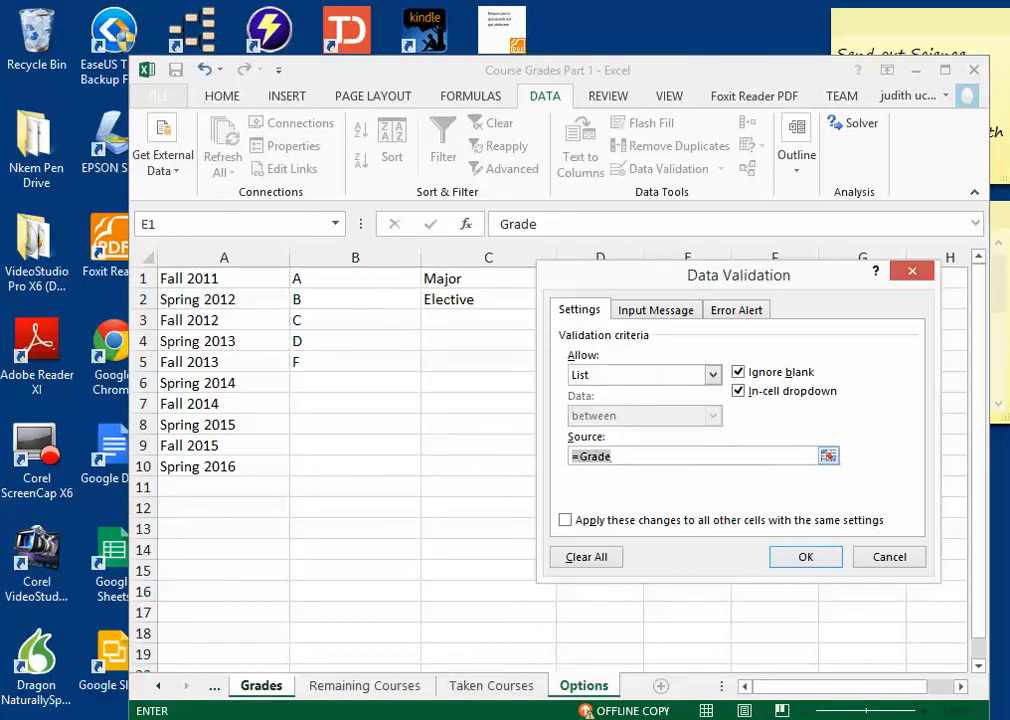
Step: Set the Grade validation source to the letter grades in B1:B5 of the Options sheet (=Grades) and apply it
{"action": "left_click_drag", "start_coordinate": [330, 278], "coordinate": [350, 362]}
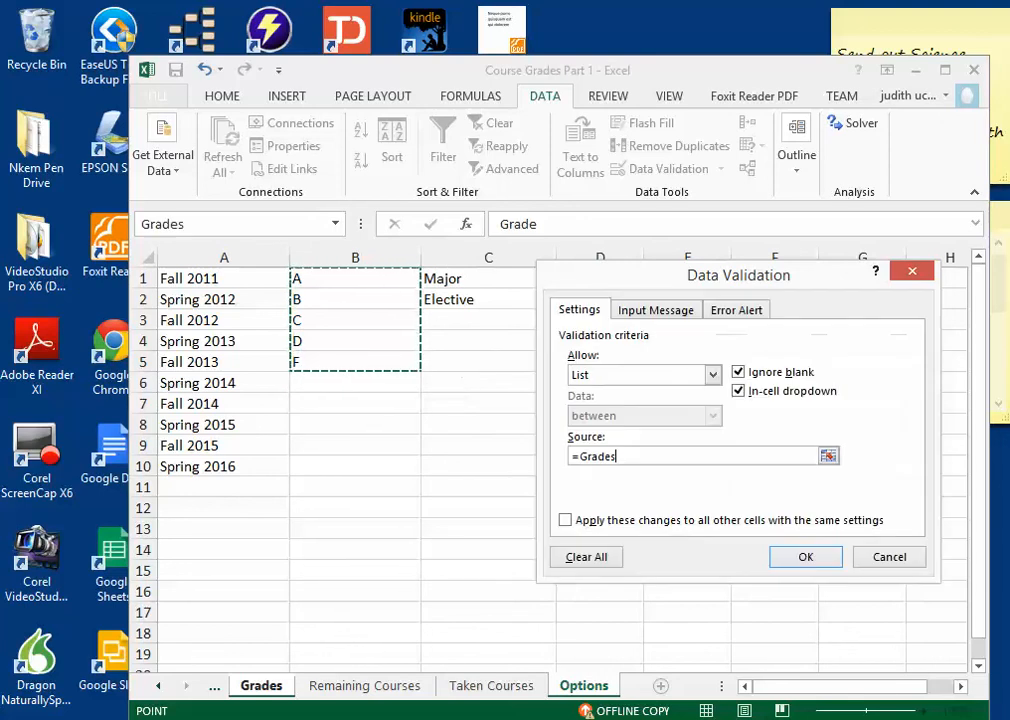
{"action": "key", "text": "Return"}
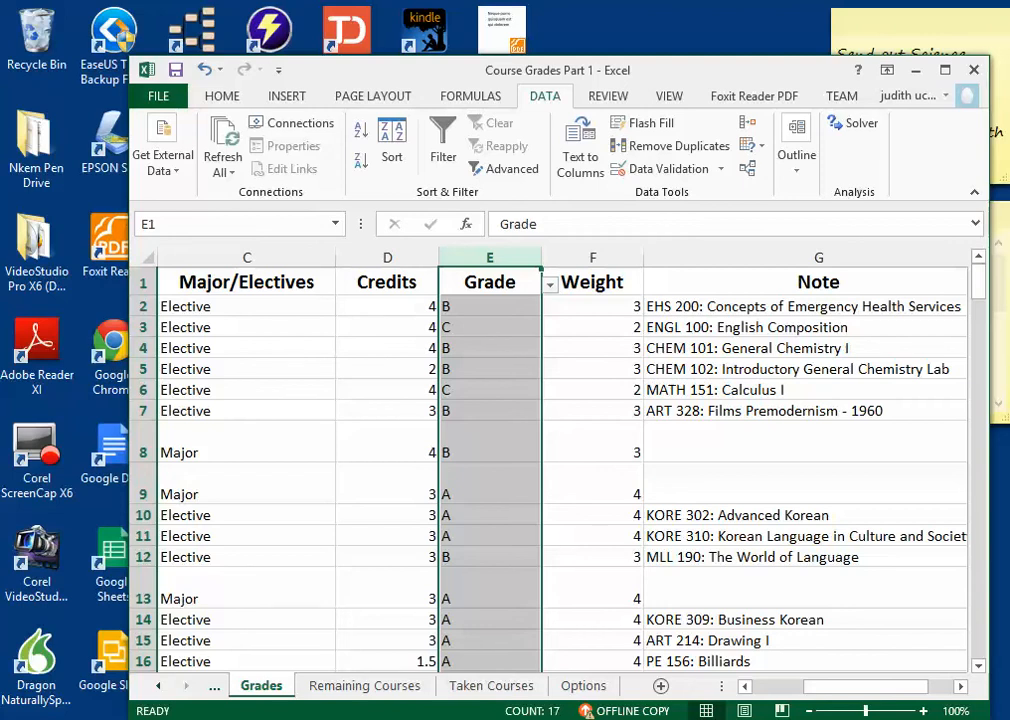
Step: Go to the first Weight value in F2 and examine its formula
{"action": "left_click", "coordinate": [592, 307]}
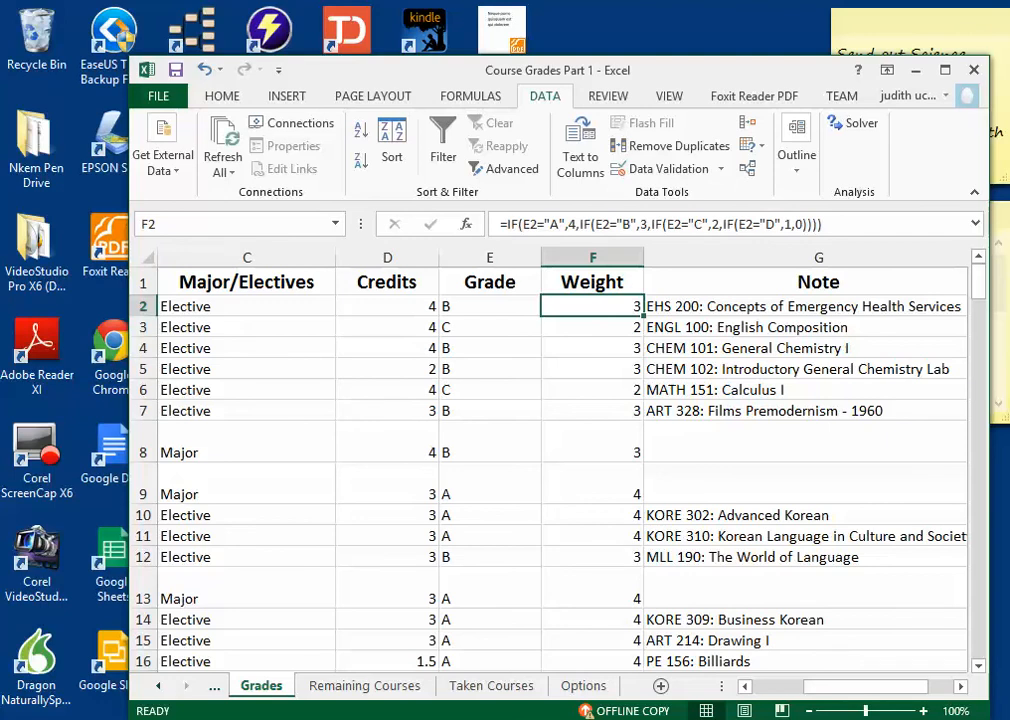
Step: Compare the Weight formula in F2 of the Grades sheet with the one in the Course Grade Formulas text file in Notepad++
{"action": "key", "text": "alt+Tab"}
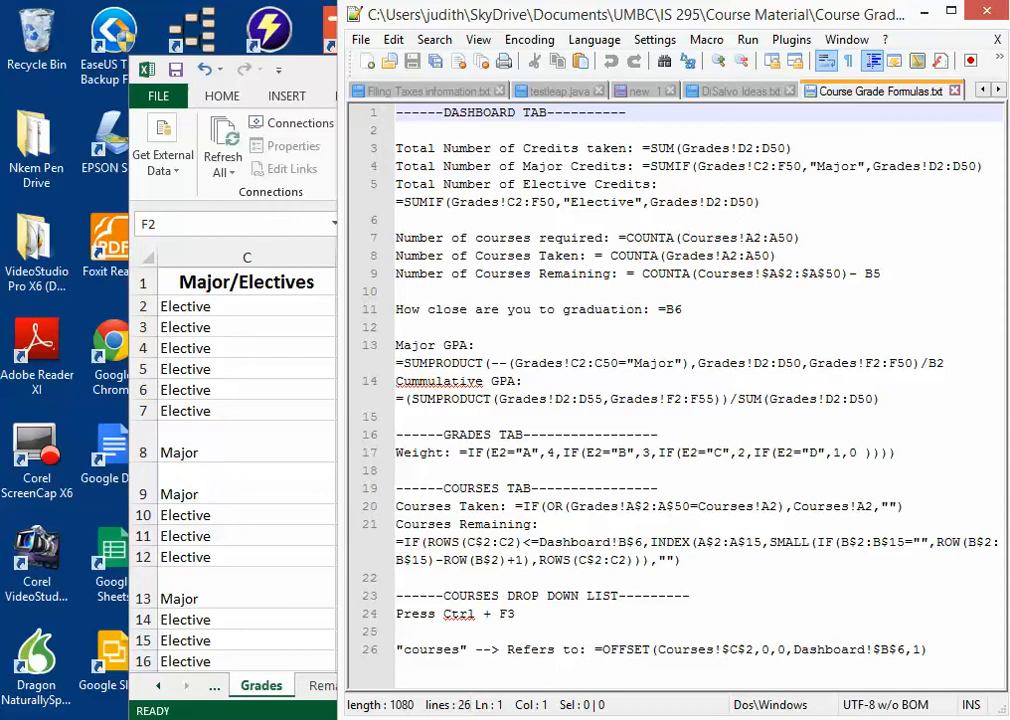
{"action": "left_click_drag", "start_coordinate": [459, 452], "coordinate": [897, 452]}
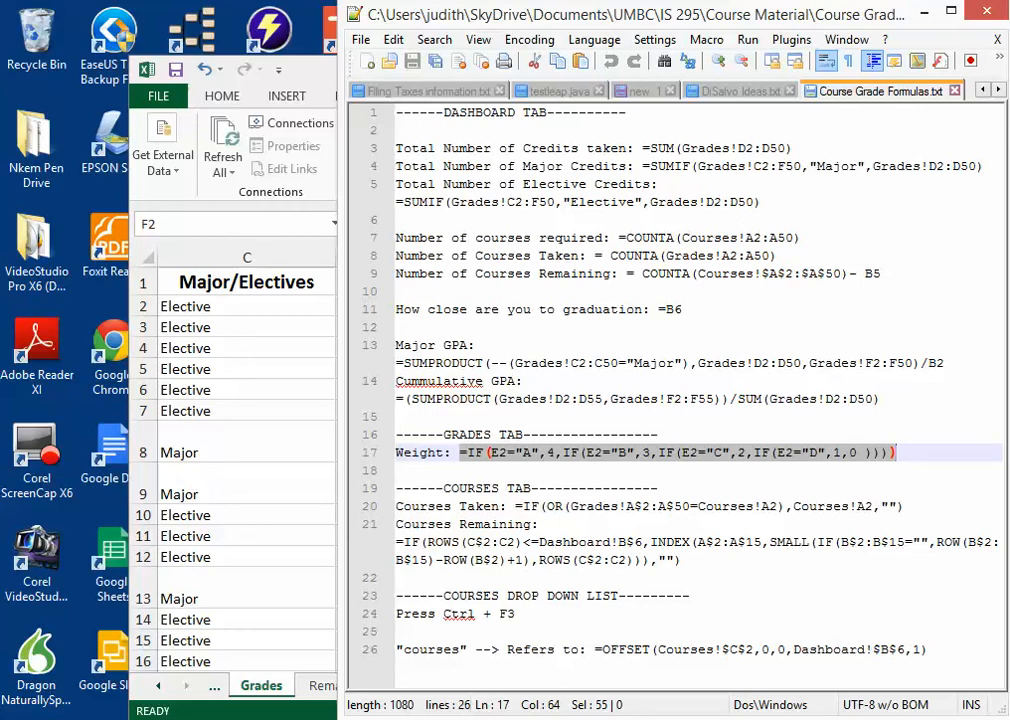
{"action": "key", "text": "alt+Tab"}
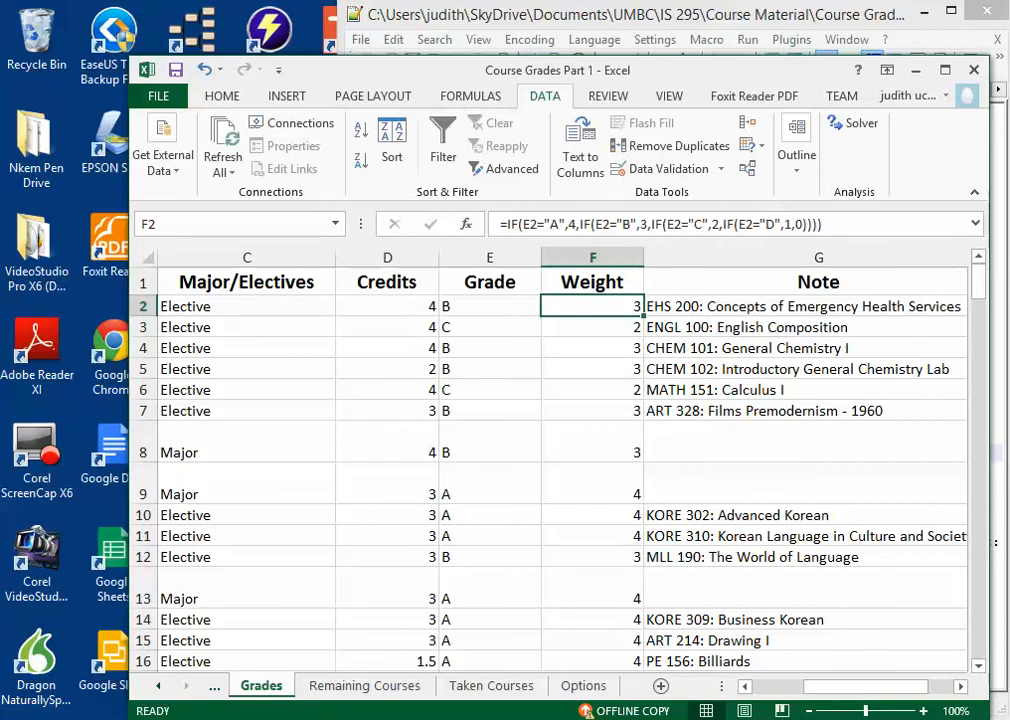
{"action": "key", "text": "F2"}
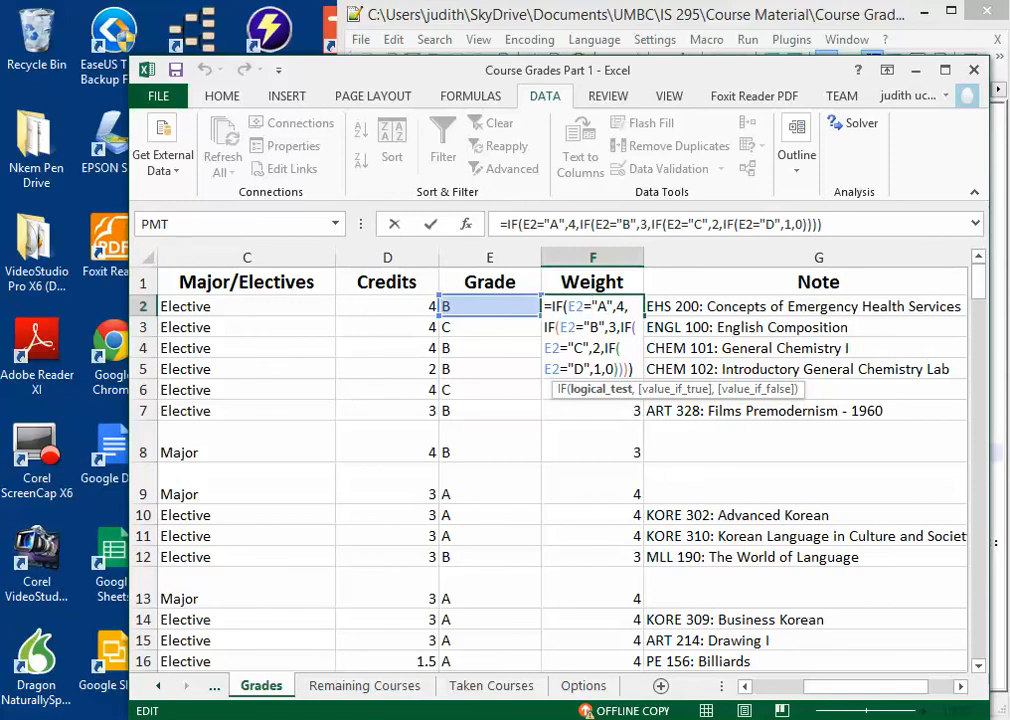
{"action": "key", "text": "alt+Tab"}
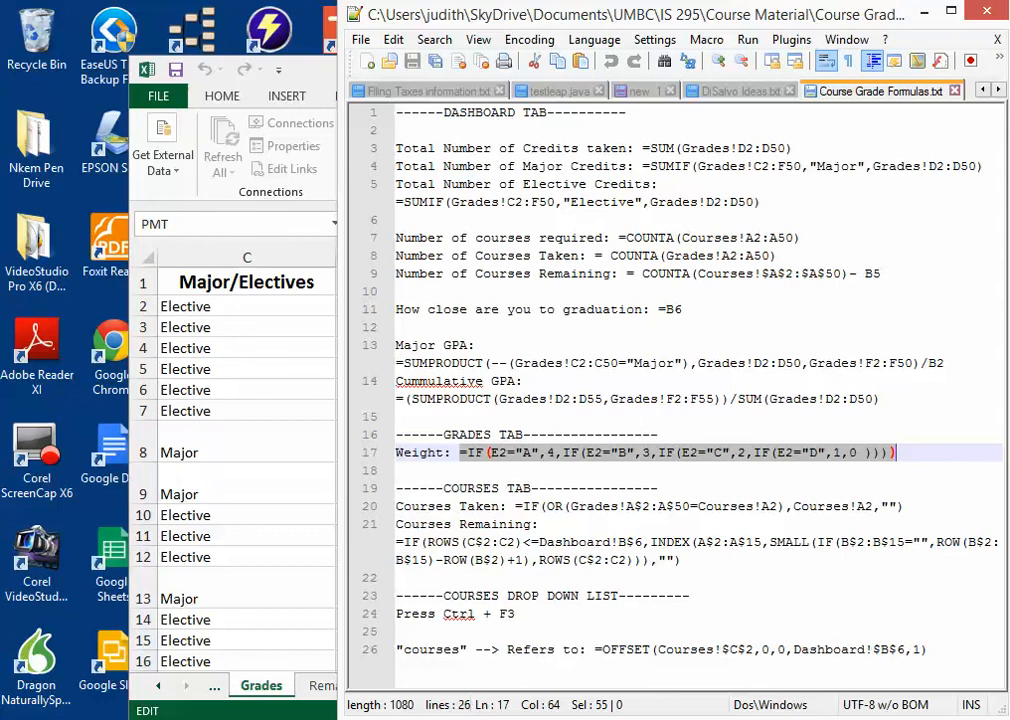
{"action": "key", "text": "alt+Tab"}
{"action": "scroll", "coordinate": [562, 468], "scroll_direction": "right", "scroll_amount": 5}
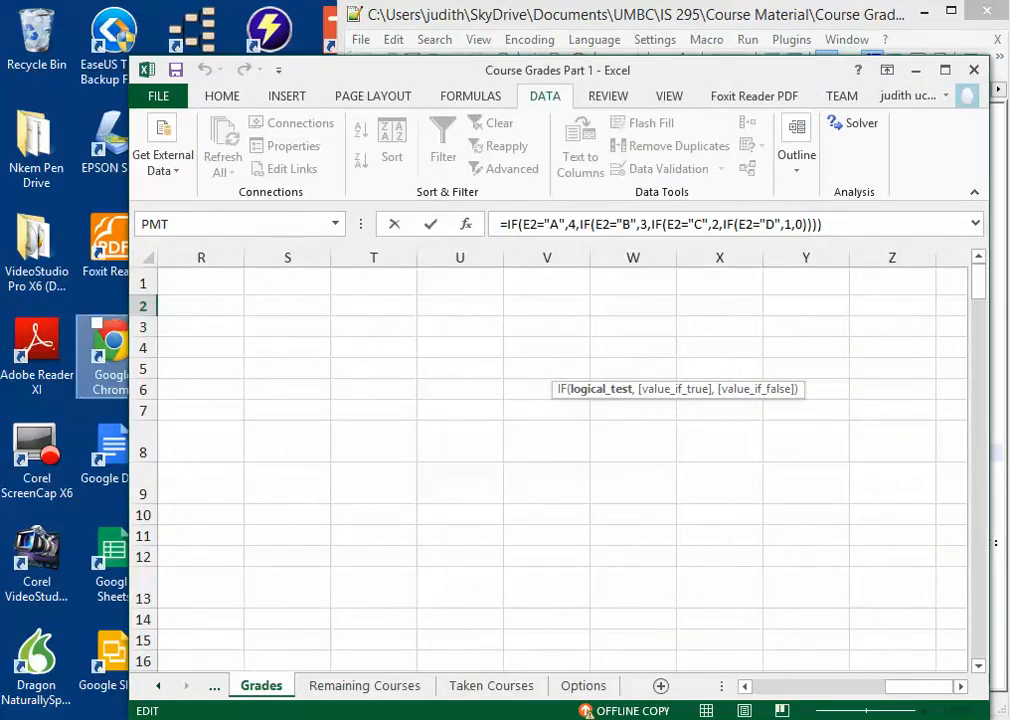
{"action": "scroll", "coordinate": [562, 468], "scroll_direction": "left", "scroll_amount": 5}
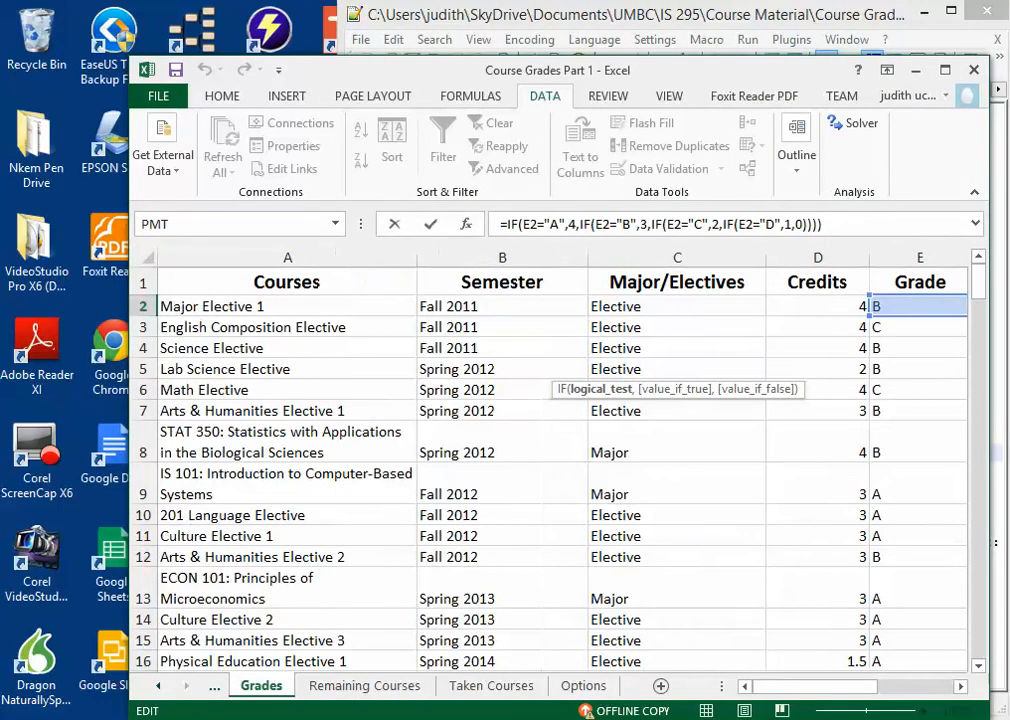
Step: Keep the nested IF formula in F2 and fill it down the Weight column through F157
{"action": "key", "text": "ctrl+Return"}
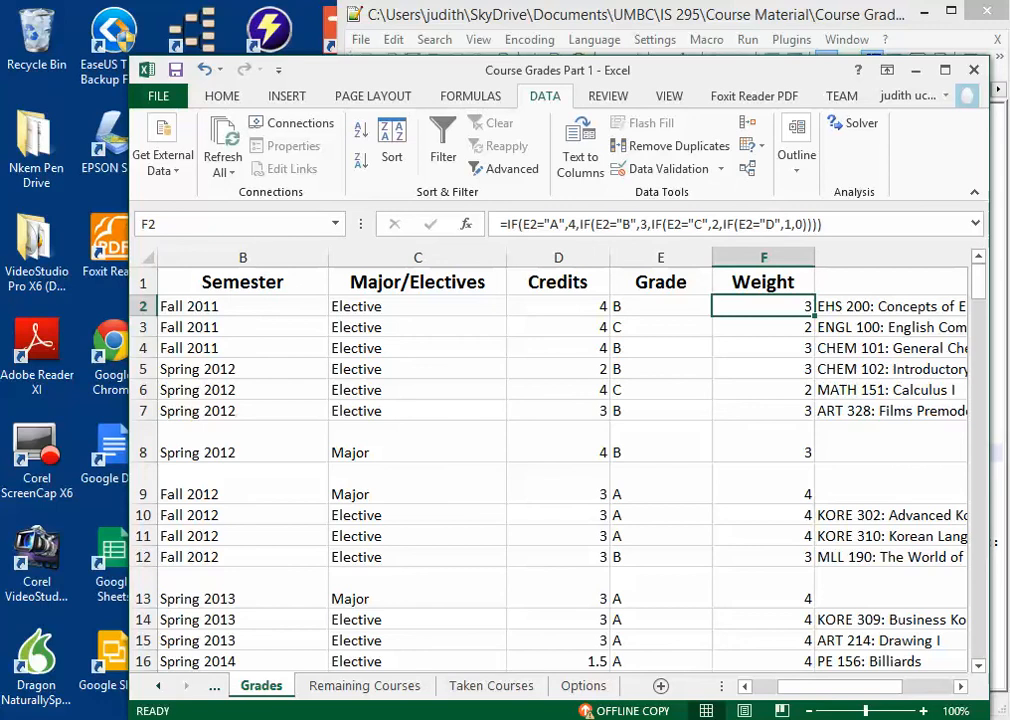
{"action": "left_click_drag", "start_coordinate": [813, 315], "coordinate": [813, 642]}
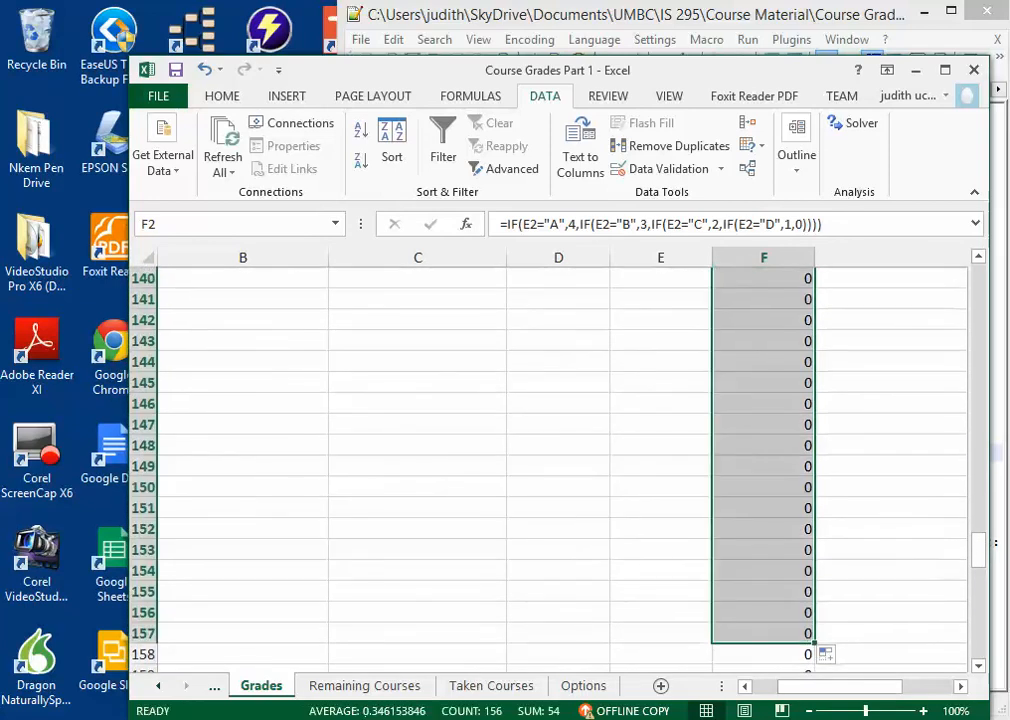
Step: Test the Weight formula with the grades f in E151 and b in E152, and clear both entries
{"action": "left_click", "coordinate": [660, 508]}
{"action": "type", "text": "f"}
{"action": "key", "text": "Return"}
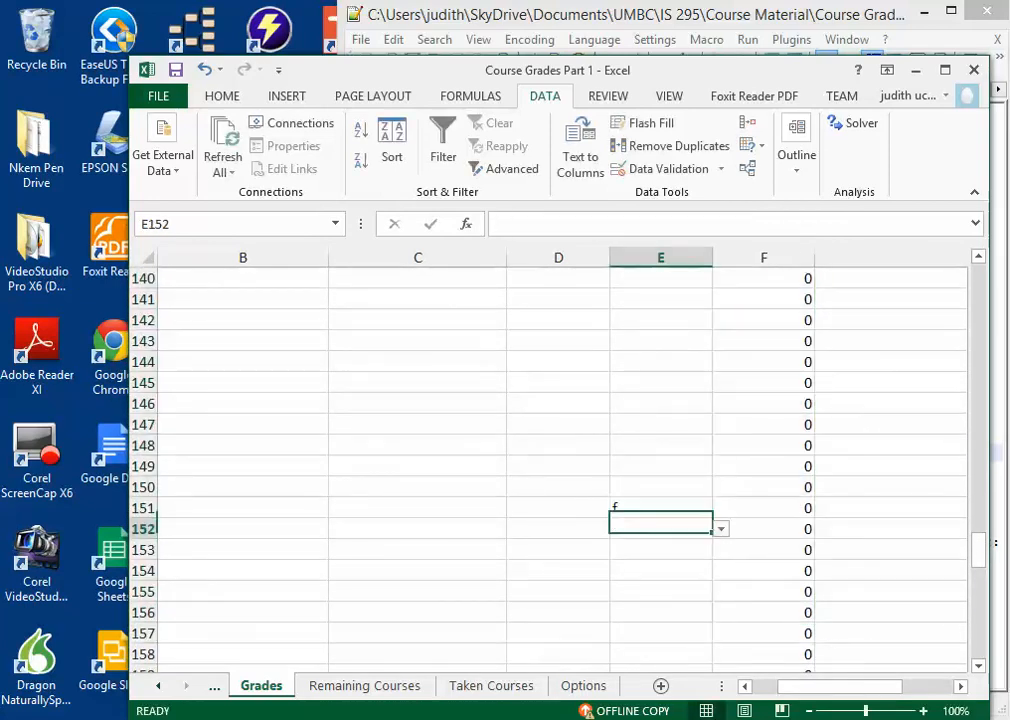
{"action": "type", "text": "b"}
{"action": "key", "text": "Return"}
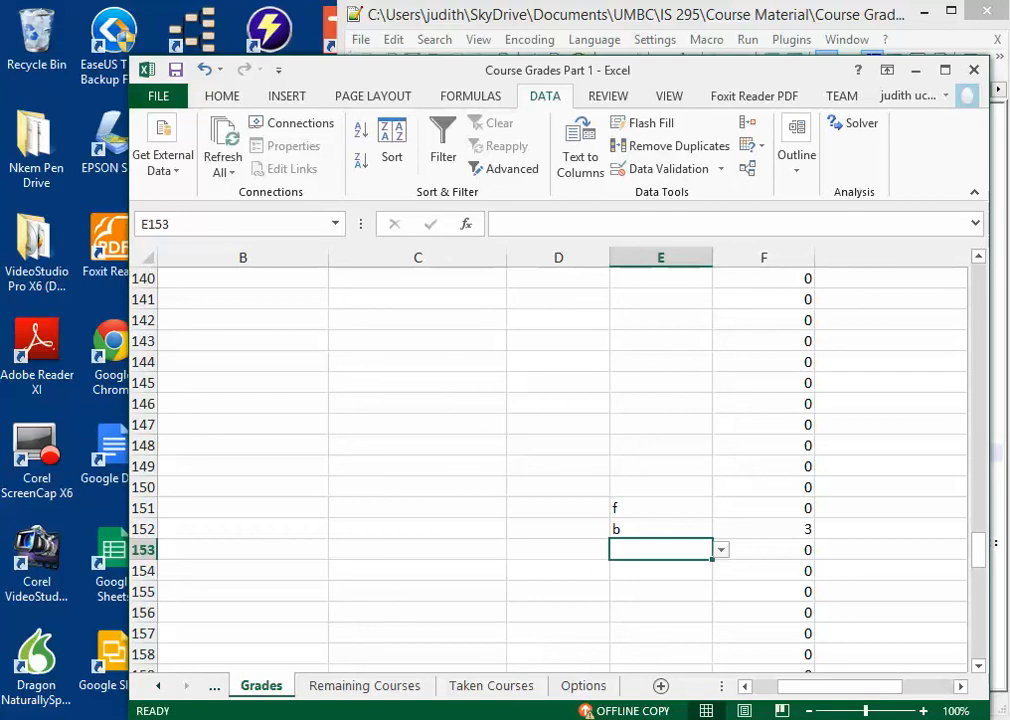
{"action": "left_click_drag", "start_coordinate": [660, 508], "coordinate": [660, 550]}
{"action": "key", "text": "Delete"}
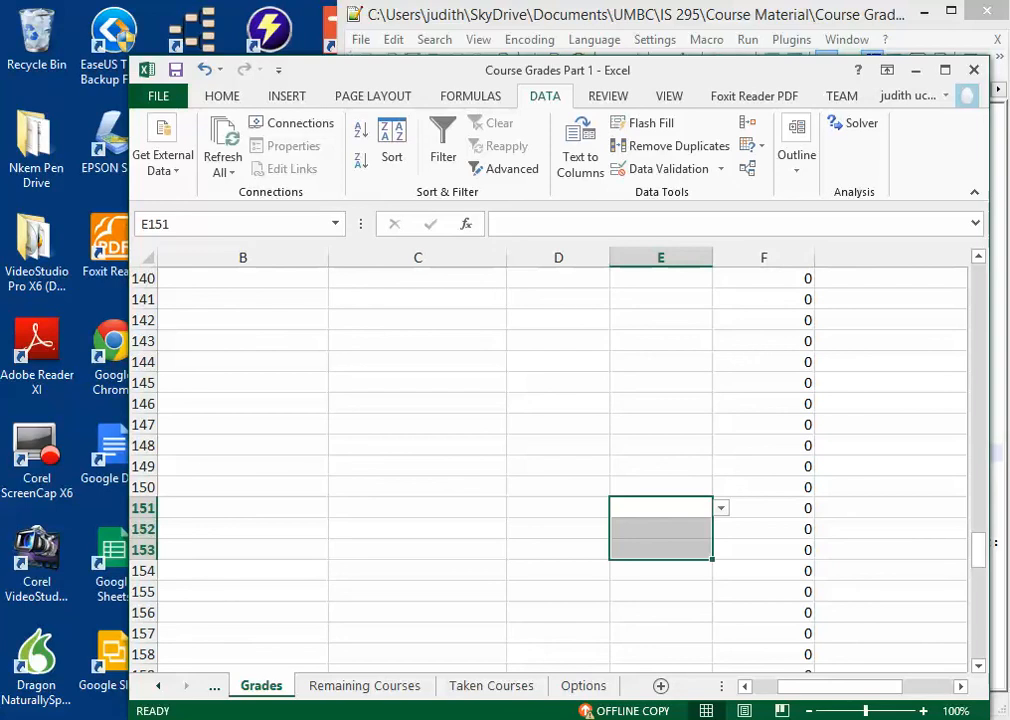
Step: Return to the first rows of the Grades sheet and select the first Note entry in G2
{"action": "left_click_drag", "start_coordinate": [978, 550], "coordinate": [978, 282]}
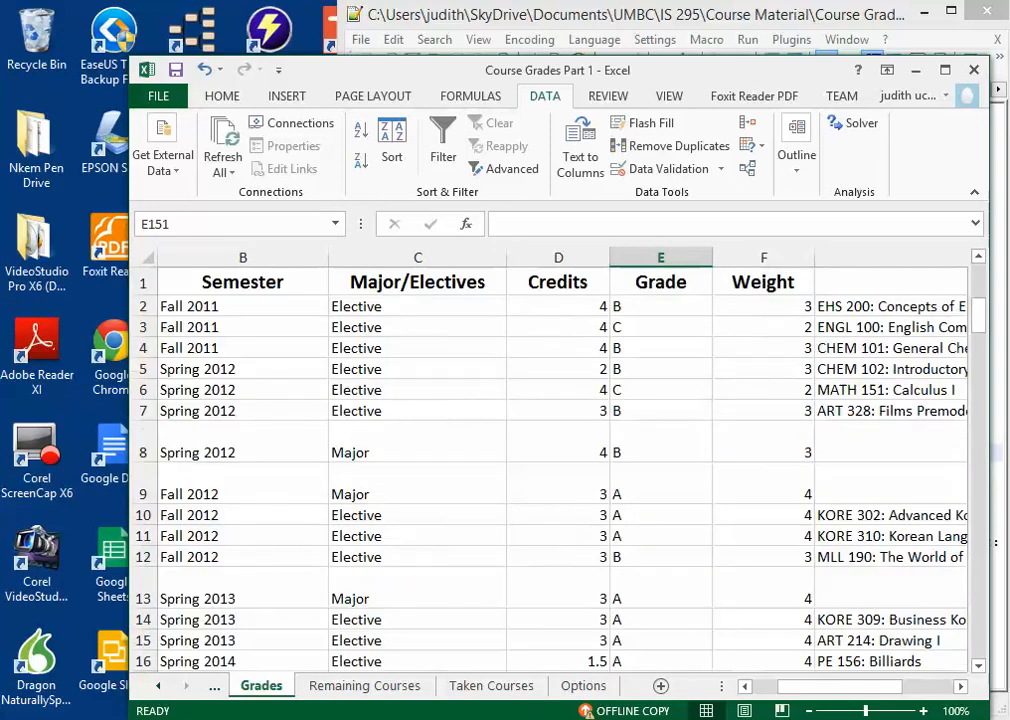
{"action": "left_click", "coordinate": [890, 307]}
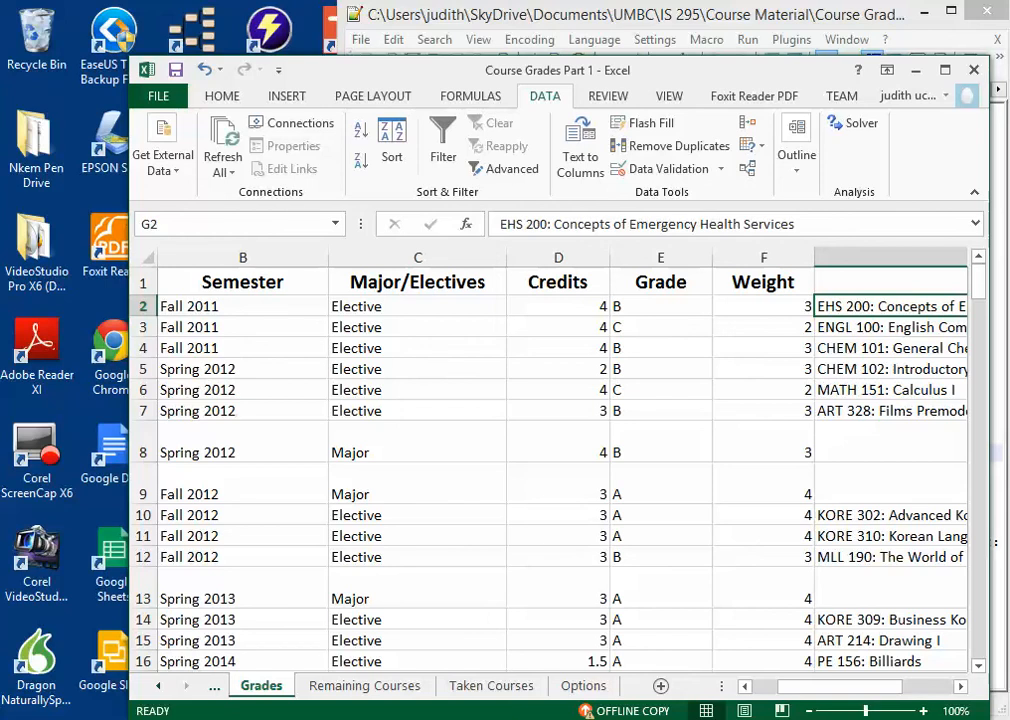
Step: Open the Dashboard sheet and go through its labels in A1:A4, from Cumulative GPA to the remaining courses
{"action": "left_click", "coordinate": [158, 686]}
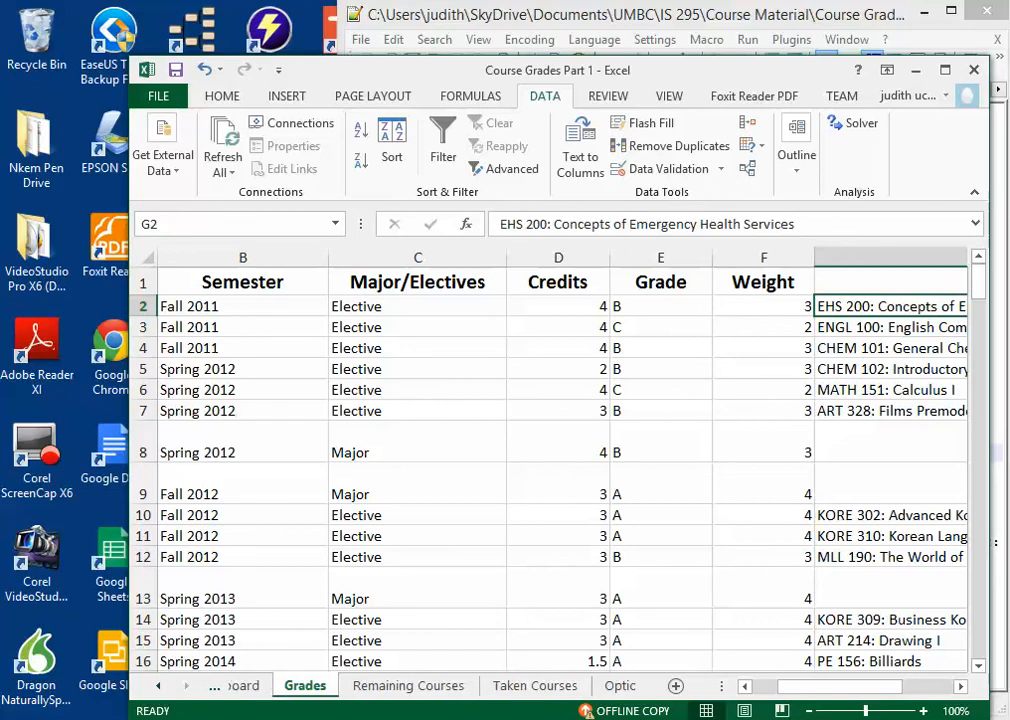
{"action": "left_click", "coordinate": [273, 686]}
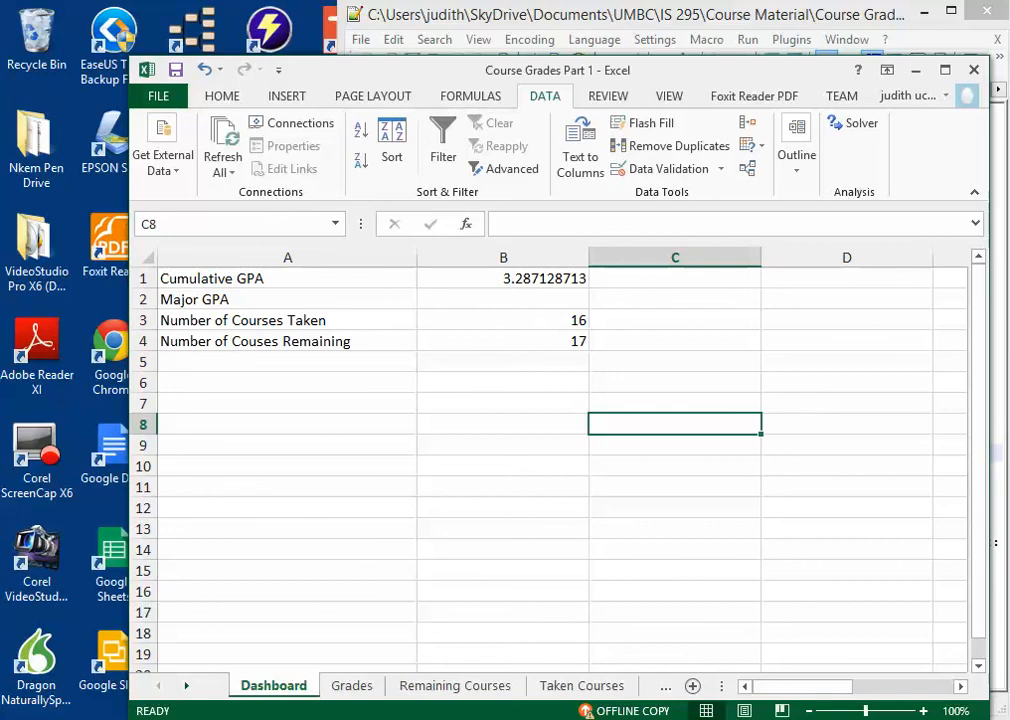
{"action": "left_click", "coordinate": [287, 279]}
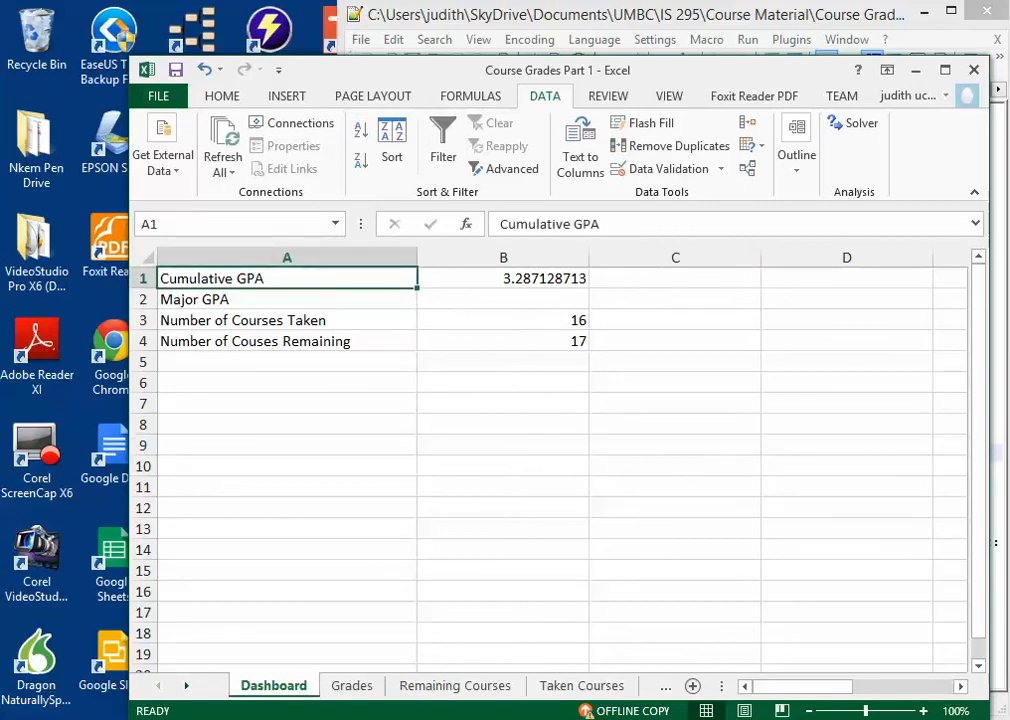
{"action": "left_click", "coordinate": [287, 300]}
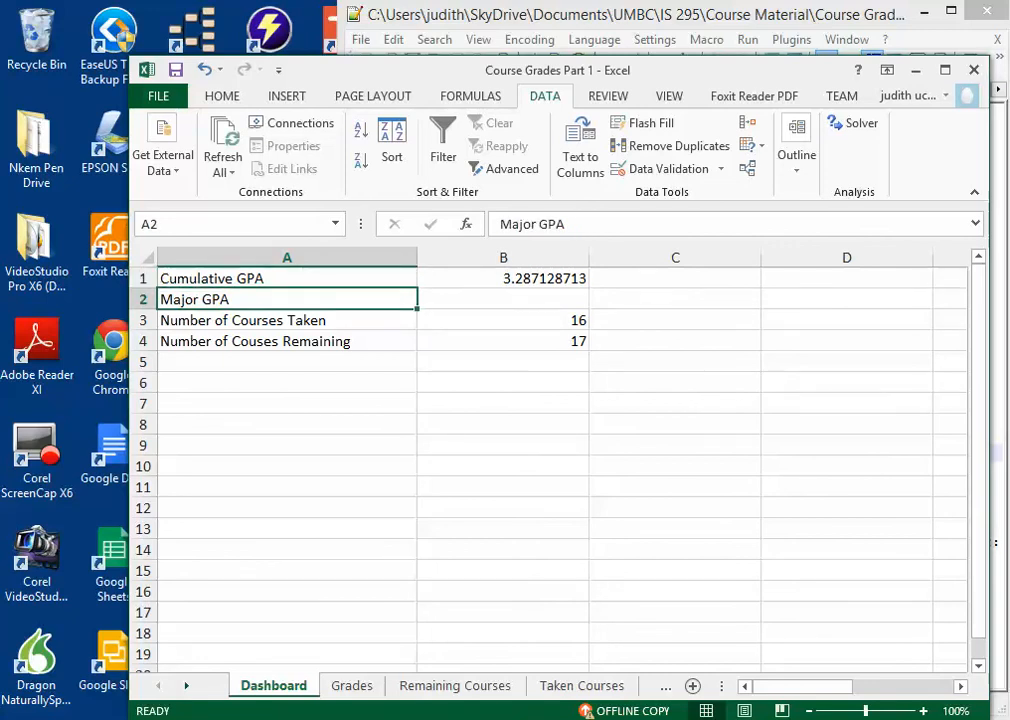
{"action": "left_click", "coordinate": [287, 320]}
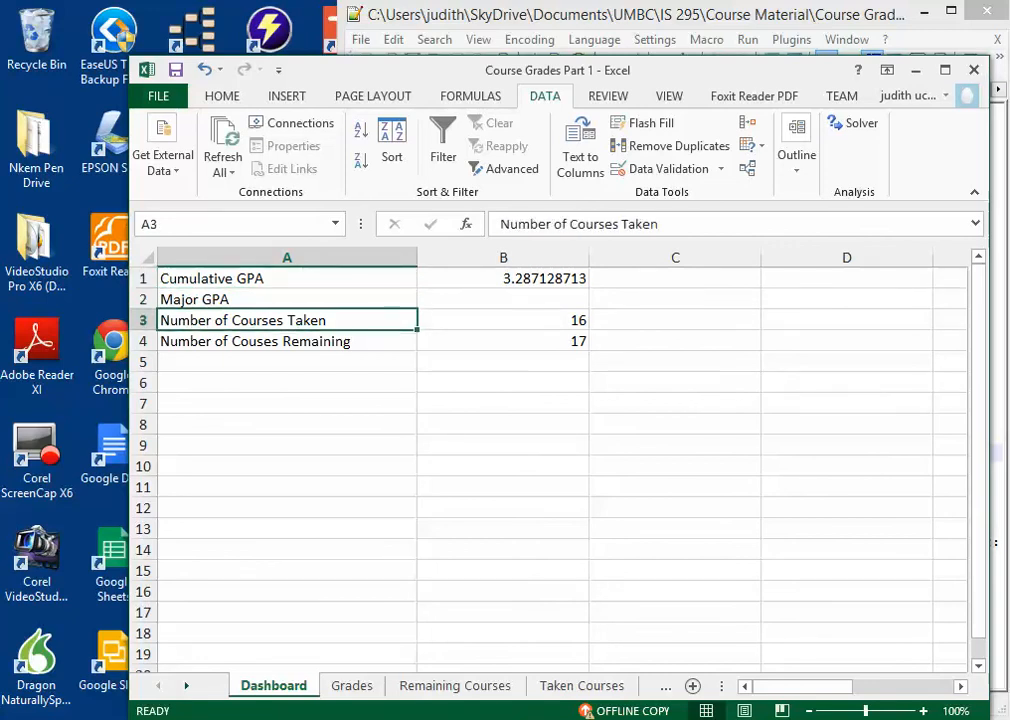
{"action": "left_click", "coordinate": [287, 341]}
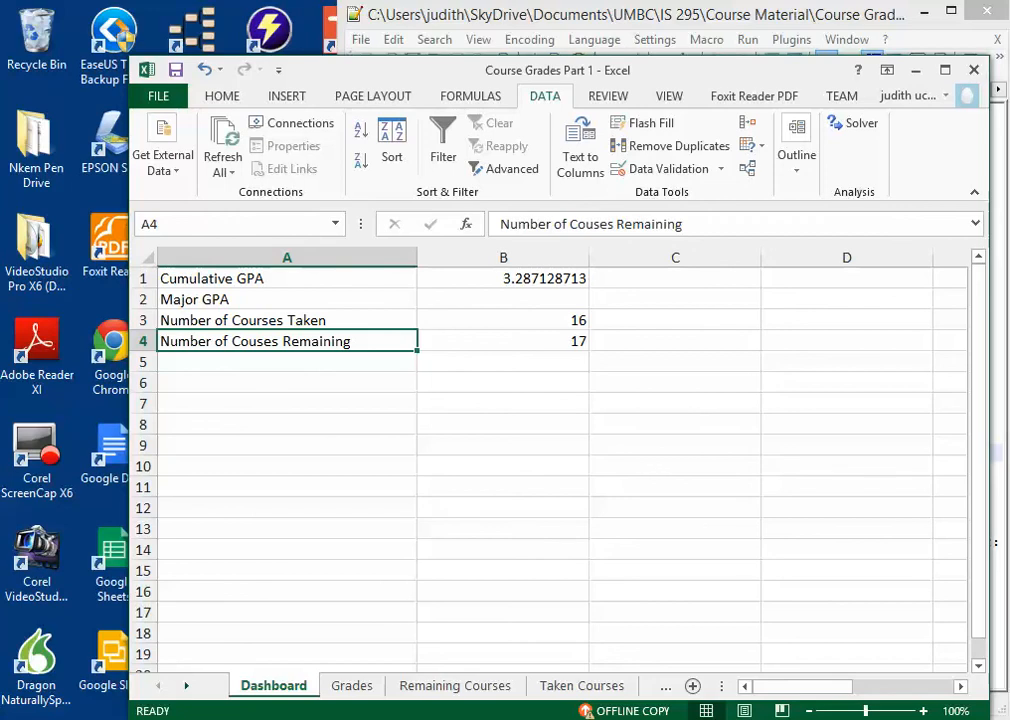
Step: Examine the Cumulative GPA formula in B1 alongside its SUMPRODUCT counterpart in the Course Grade Formulas text file, leaving the cell's edit mode
{"action": "left_click", "coordinate": [503, 299]}
{"action": "left_click", "coordinate": [503, 320]}
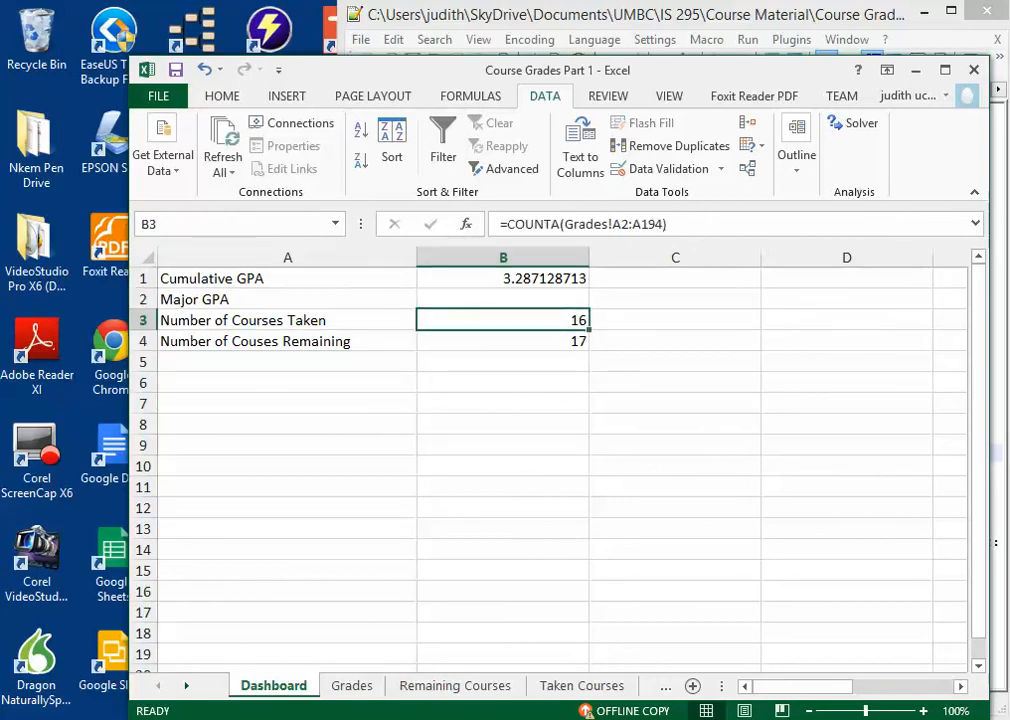
{"action": "left_click", "coordinate": [503, 299]}
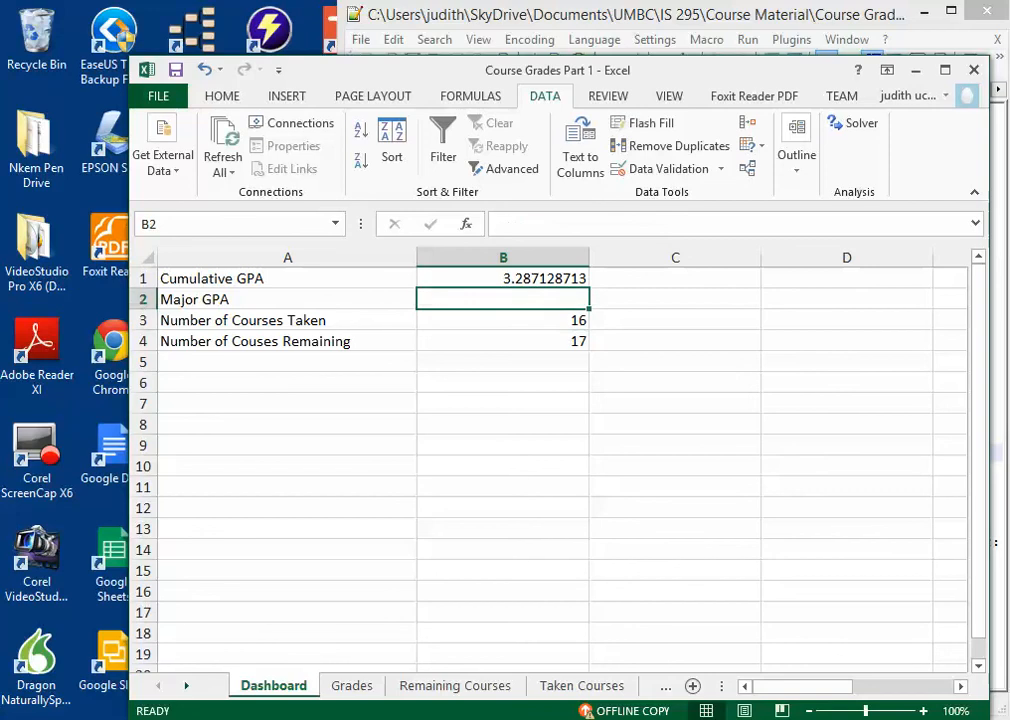
{"action": "left_click", "coordinate": [503, 279]}
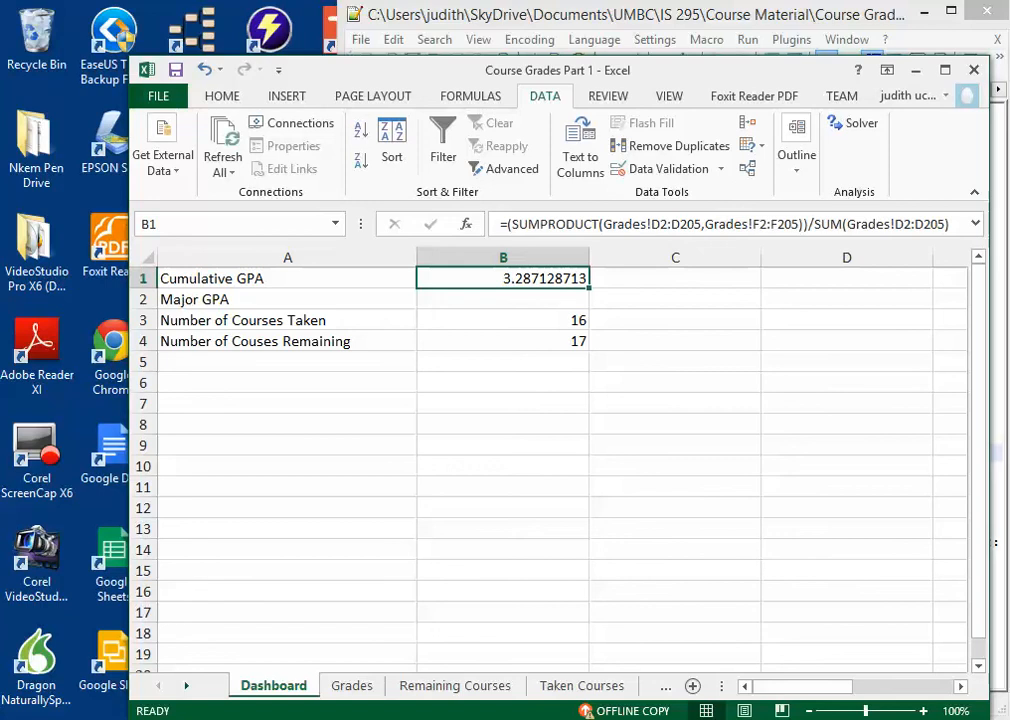
{"action": "key", "text": "alt+Tab"}
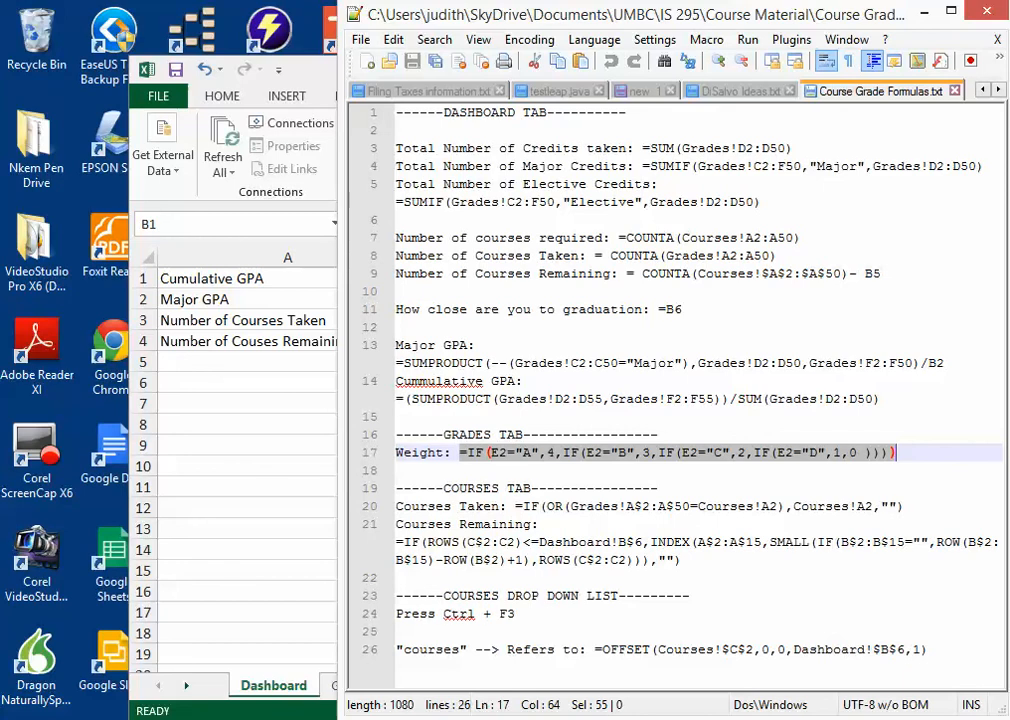
{"action": "left_click", "coordinate": [397, 417]}
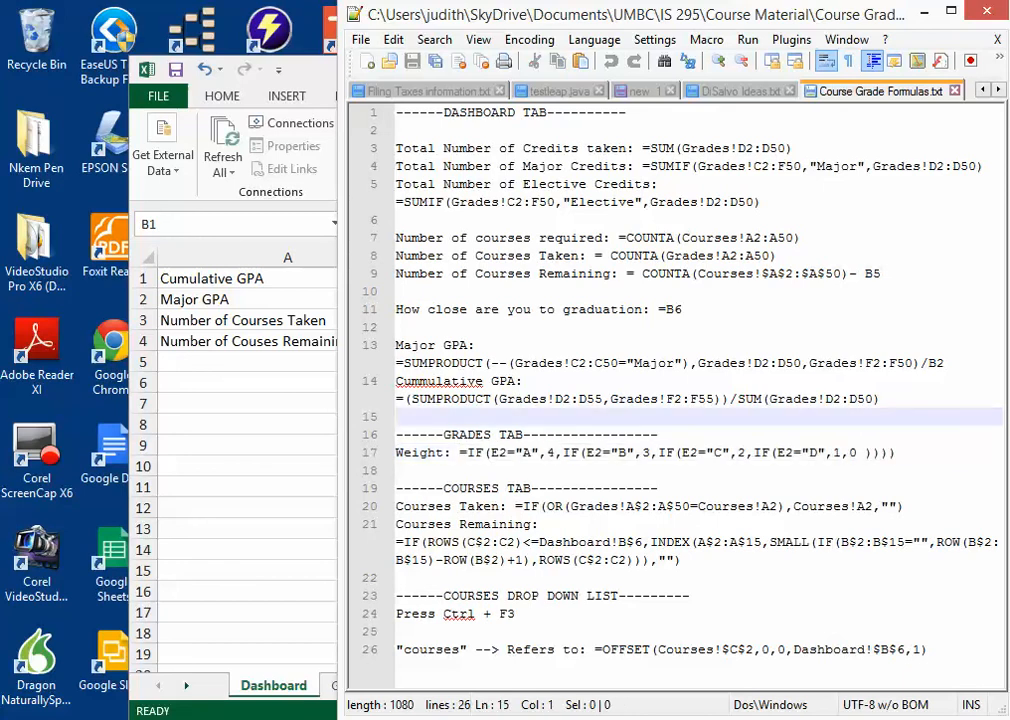
{"action": "left_click_drag", "start_coordinate": [880, 399], "coordinate": [397, 399]}
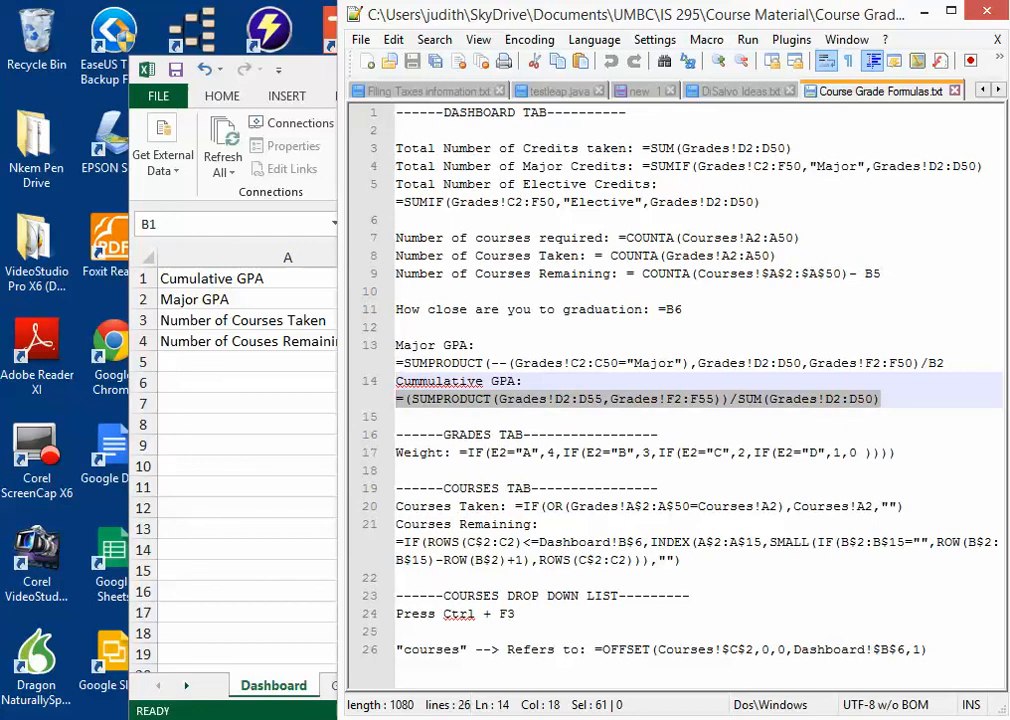
{"action": "key", "text": "alt+Tab"}
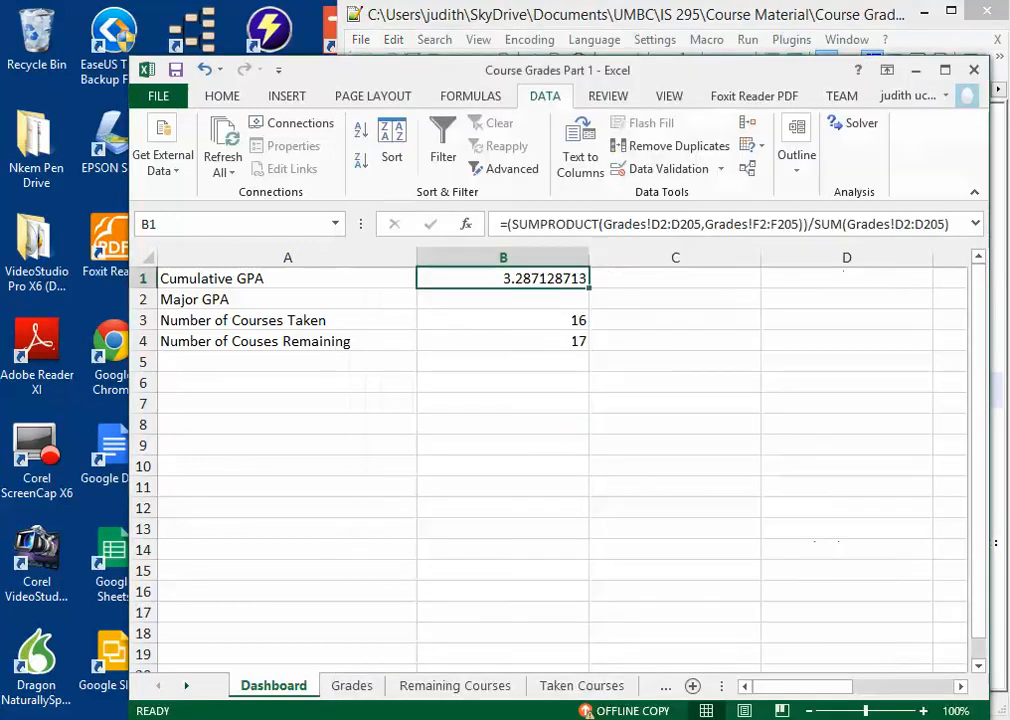
{"action": "double_click", "coordinate": [571, 279]}
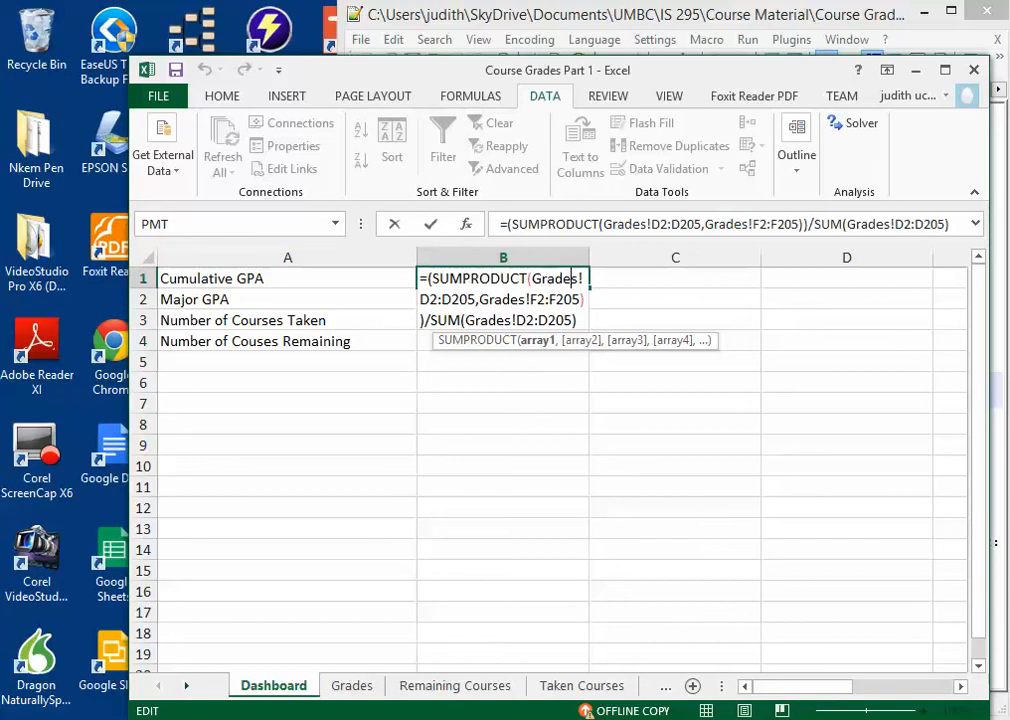
{"action": "left_click", "coordinate": [675, 445]}
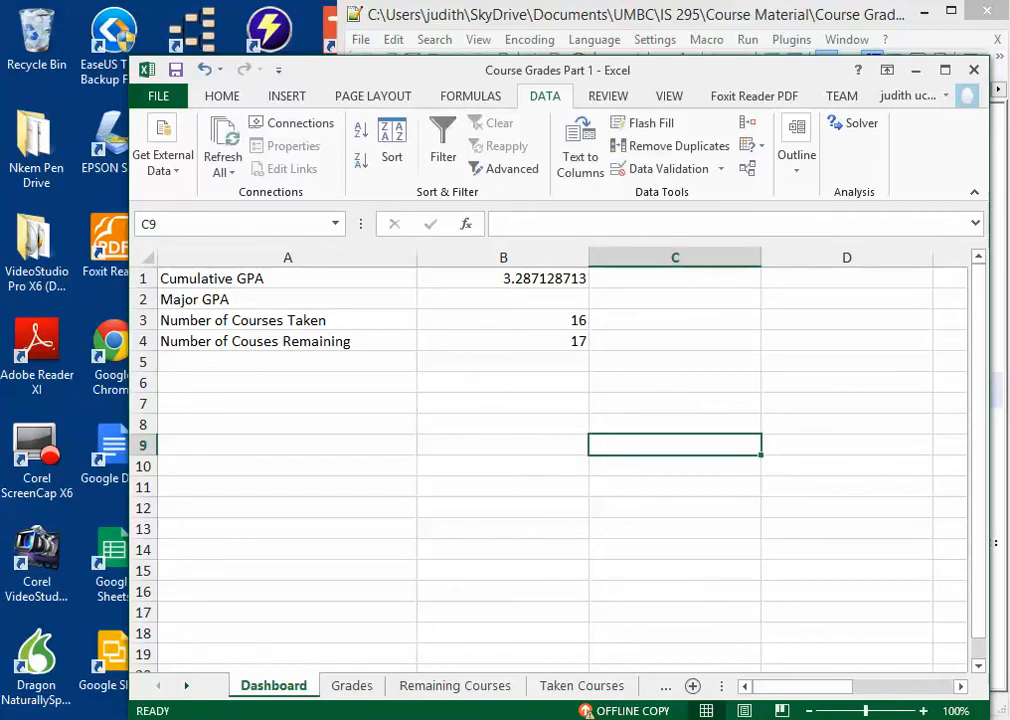
Step: Select the Major GPA cell B2 on the Dashboard and examine the Major GPA formula in the Course Grade Formulas text file
{"action": "left_click", "coordinate": [503, 299]}
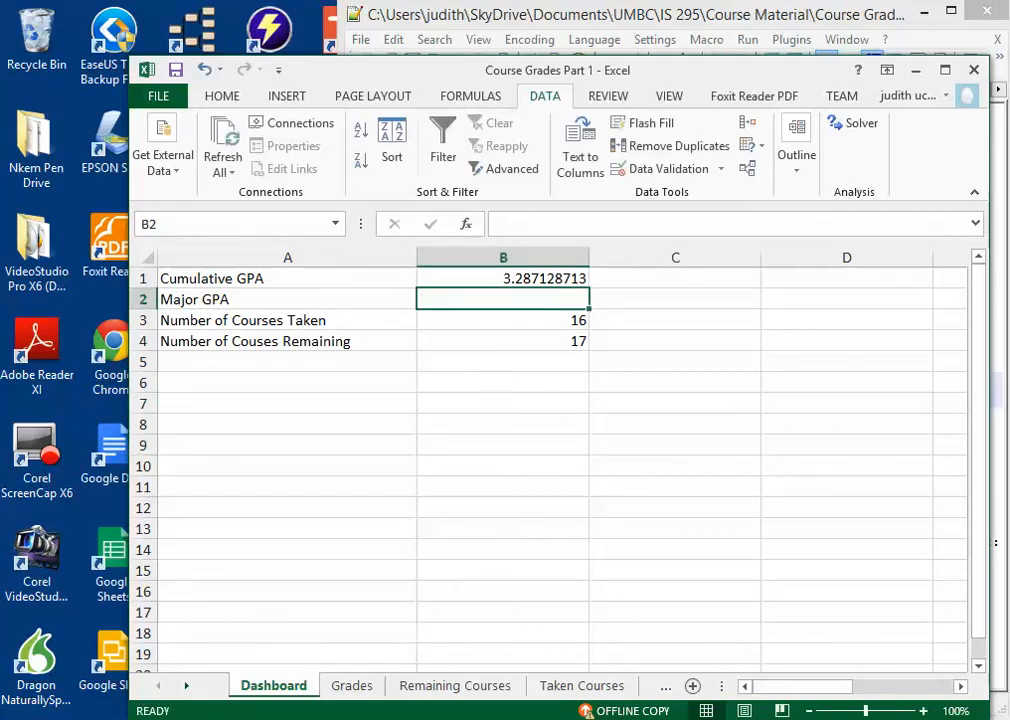
{"action": "left_click", "coordinate": [602, 718]}
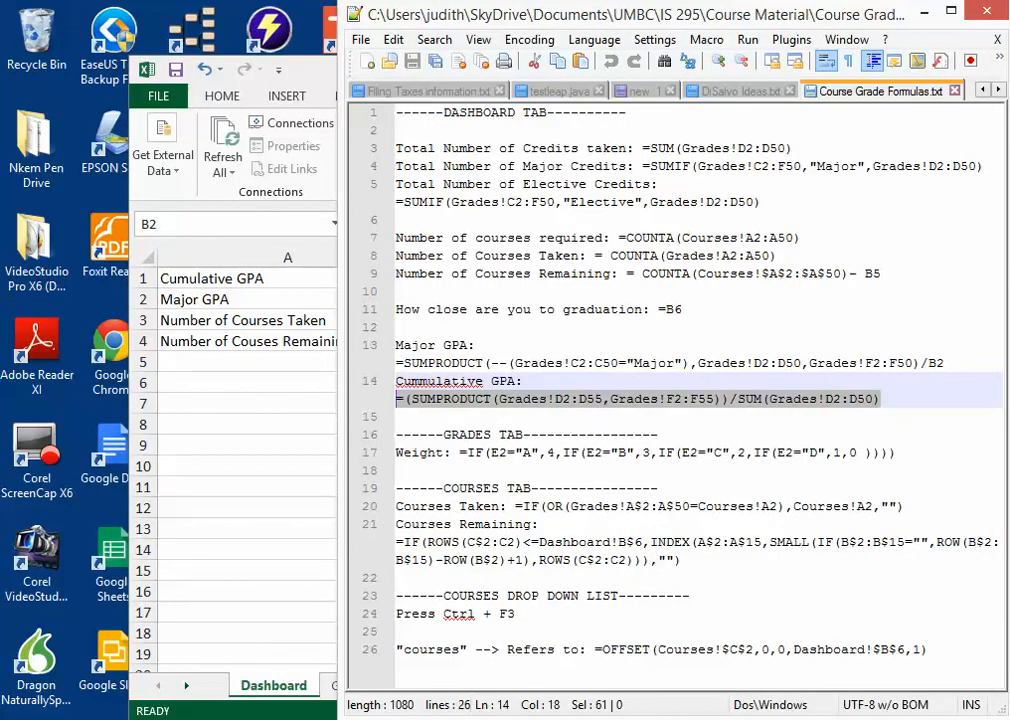
{"action": "left_click", "coordinate": [690, 363]}
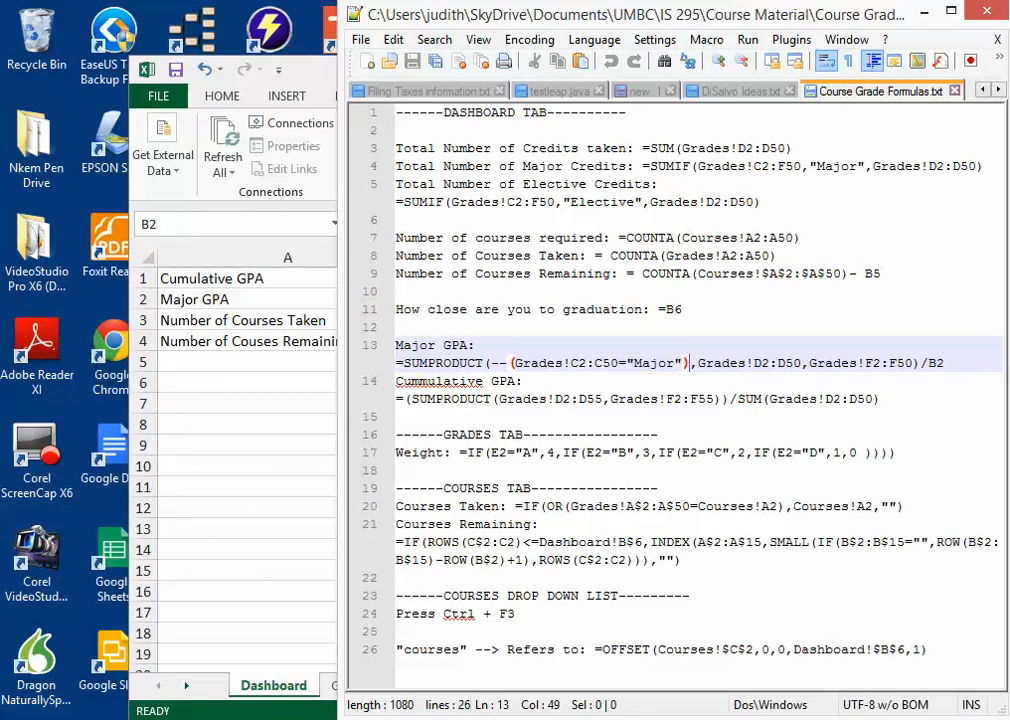
Step: Return to the workbook, examine the remaining-courses formula in B4, and open the Taken Courses sheet it draws on
{"action": "key", "text": "alt+Tab"}
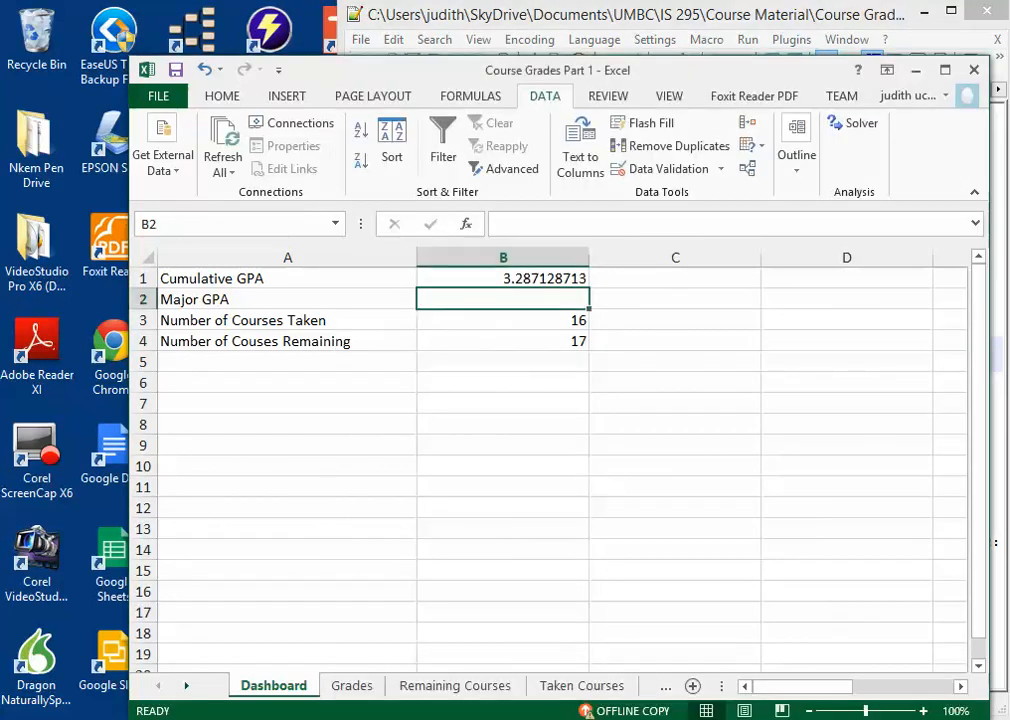
{"action": "key", "text": "Down"}
{"action": "key", "text": "Down"}
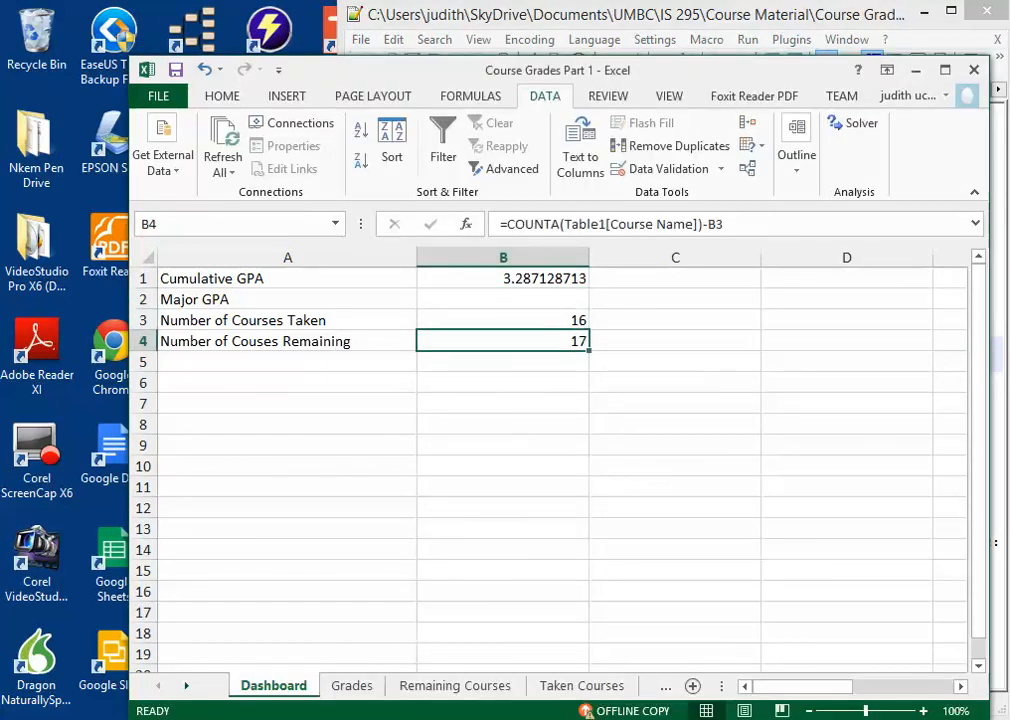
{"action": "left_click", "coordinate": [582, 686]}
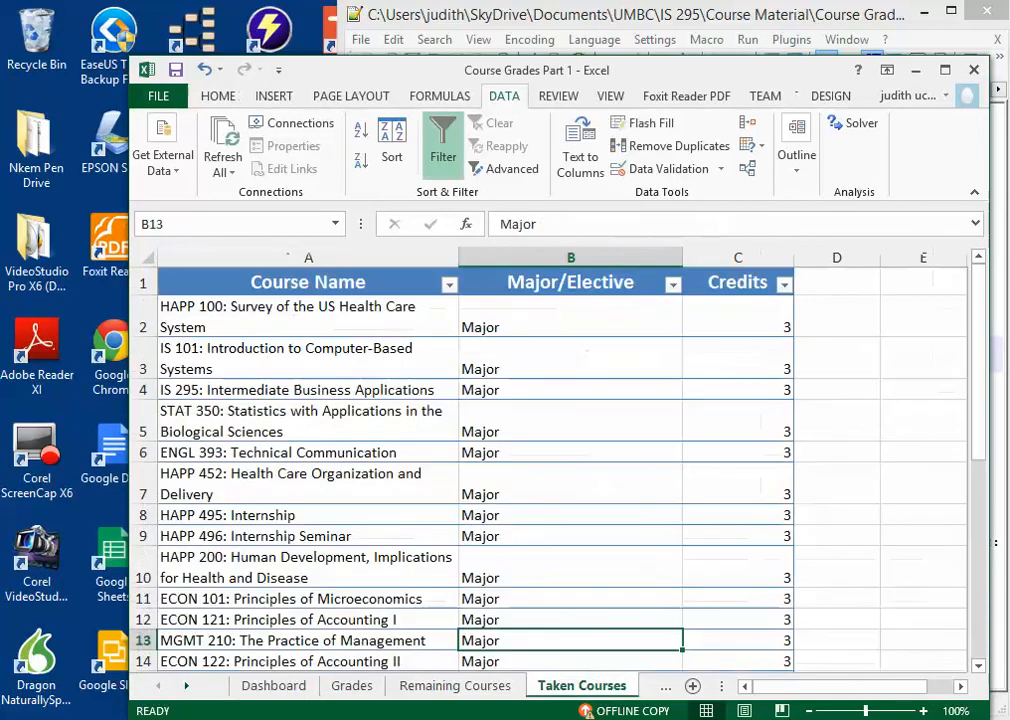
Step: Switch to the Course Grade Formulas text file and examine the Number of Courses Remaining formula, including its subtraction of B5
{"action": "key", "text": "alt+Tab"}
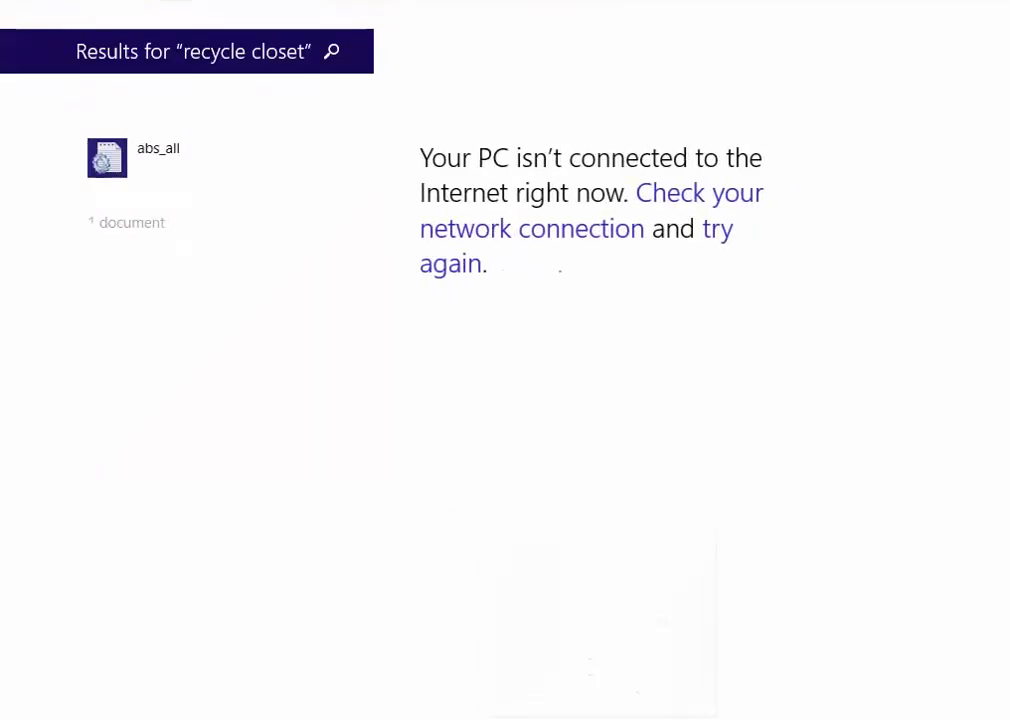
{"action": "key", "text": "super"}
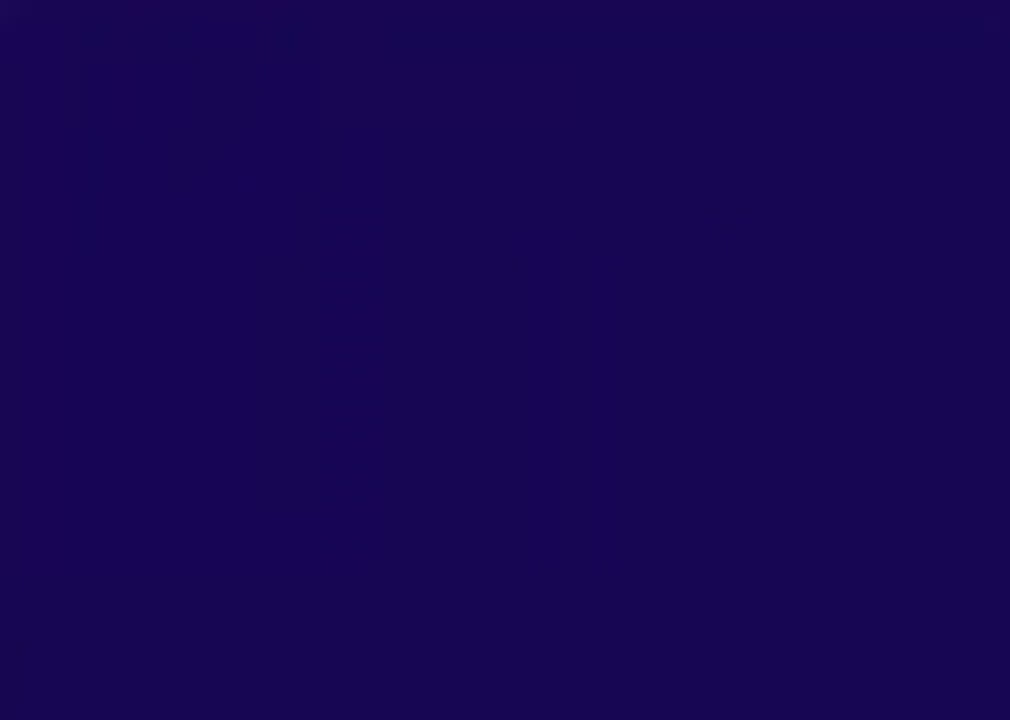
{"action": "key", "text": "super"}
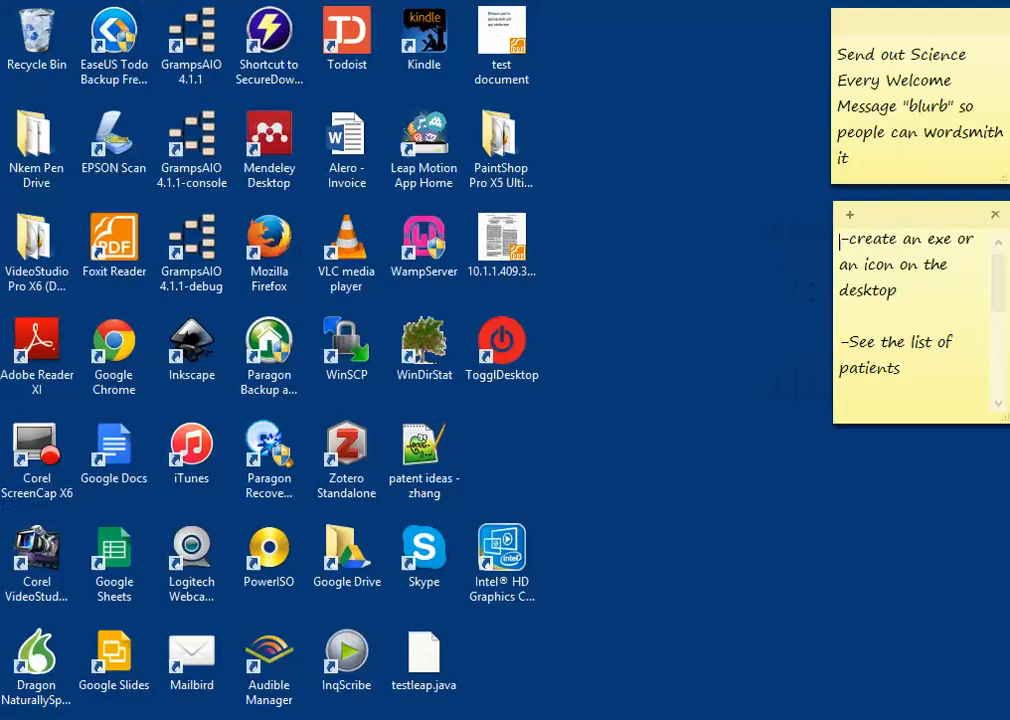
{"action": "key", "text": "alt+Tab"}
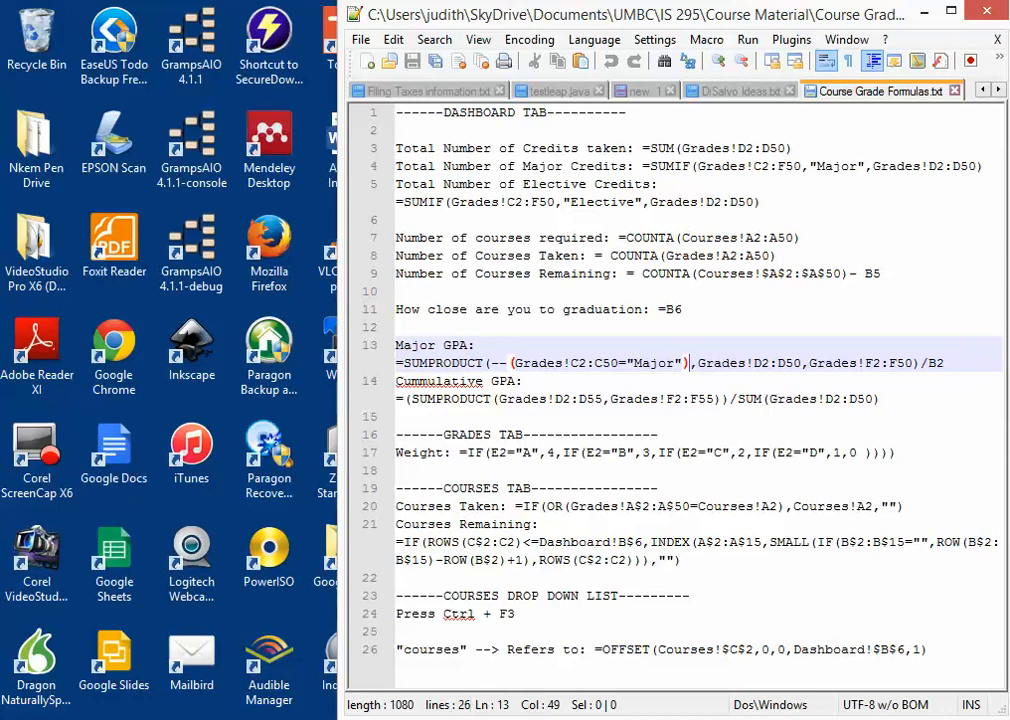
{"action": "left_click", "coordinate": [864, 273]}
{"action": "left_click", "coordinate": [881, 273]}
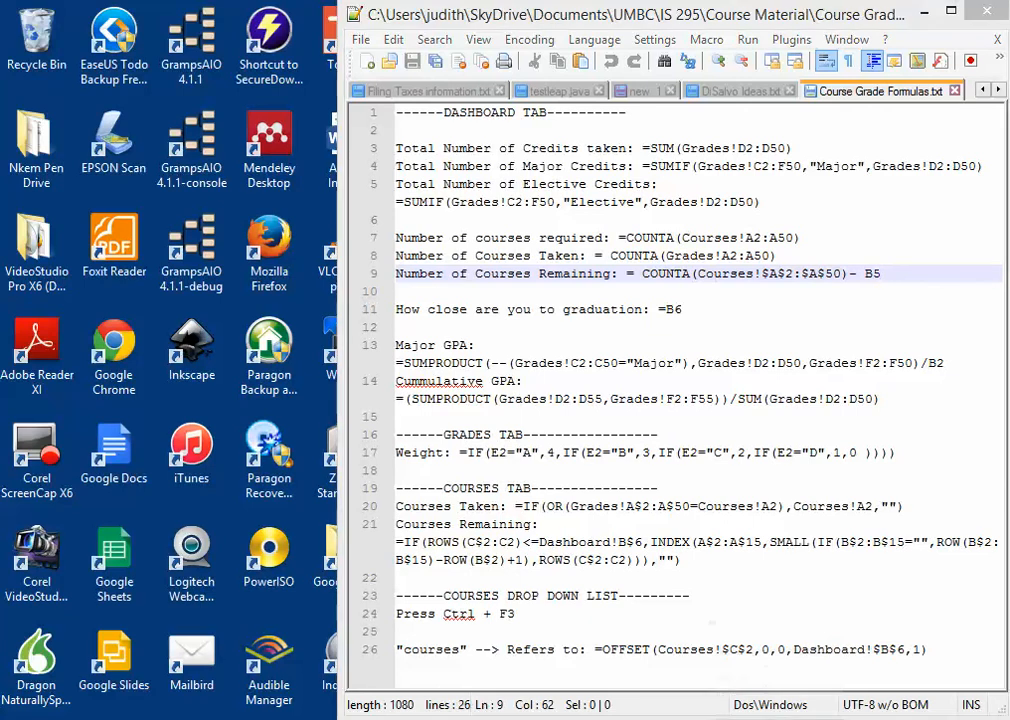
Step: Return to the workbook's Dashboard sheet and go through the Major GPA, courses-remaining and courses-taken cells in B2:B4
{"action": "key", "text": "alt+Tab"}
{"action": "left_click", "coordinate": [273, 686]}
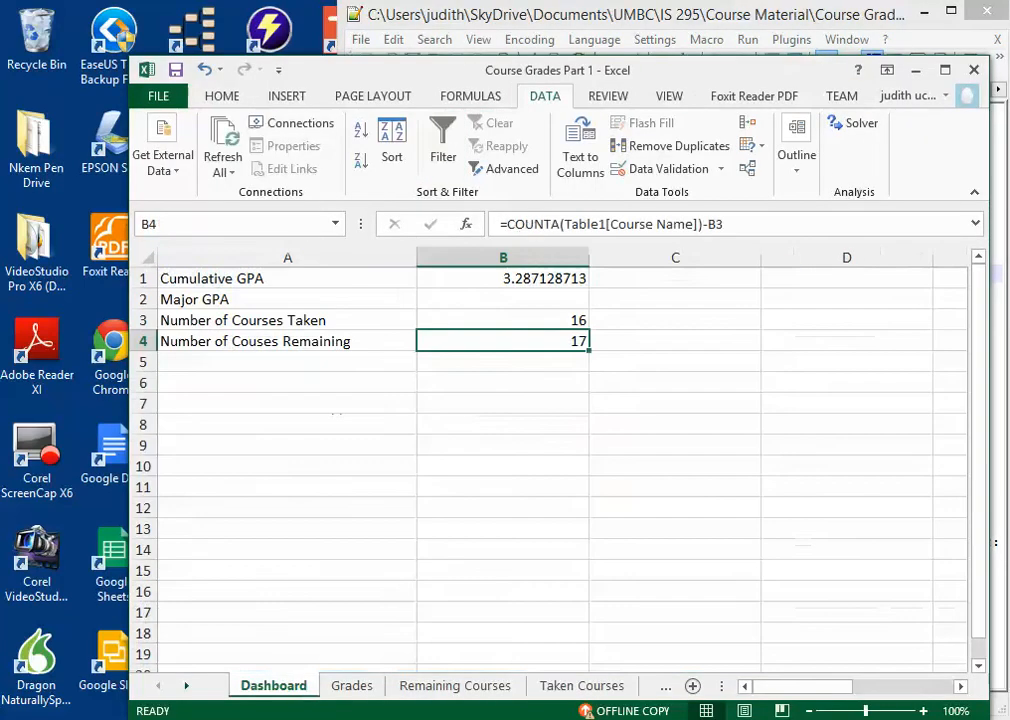
{"action": "left_click", "coordinate": [503, 299]}
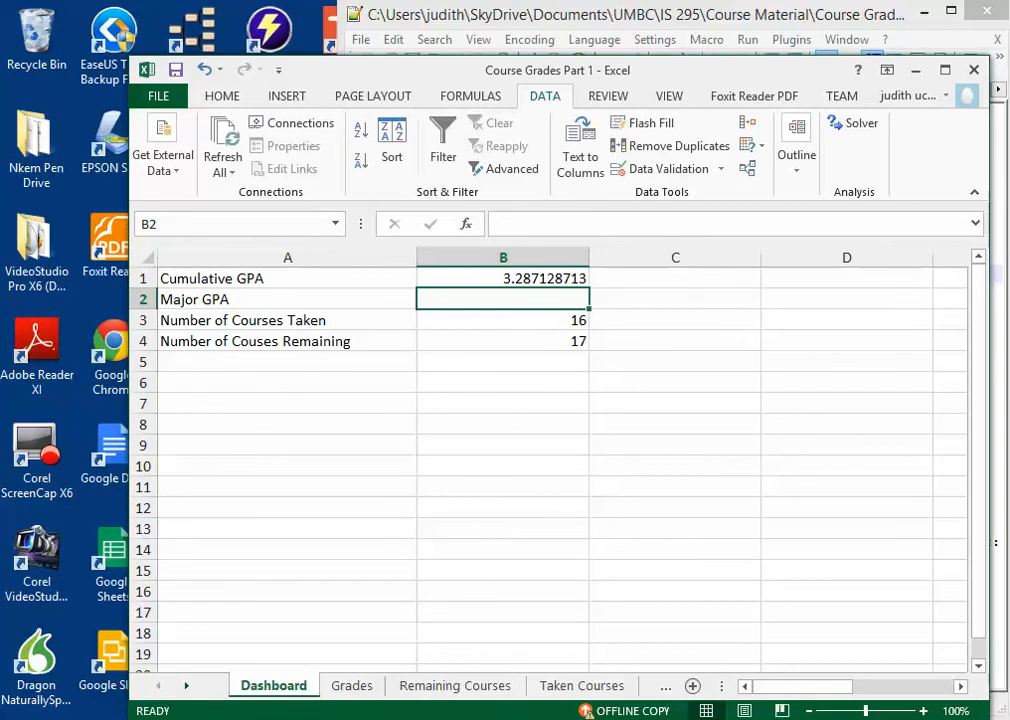
{"action": "left_click", "coordinate": [503, 341]}
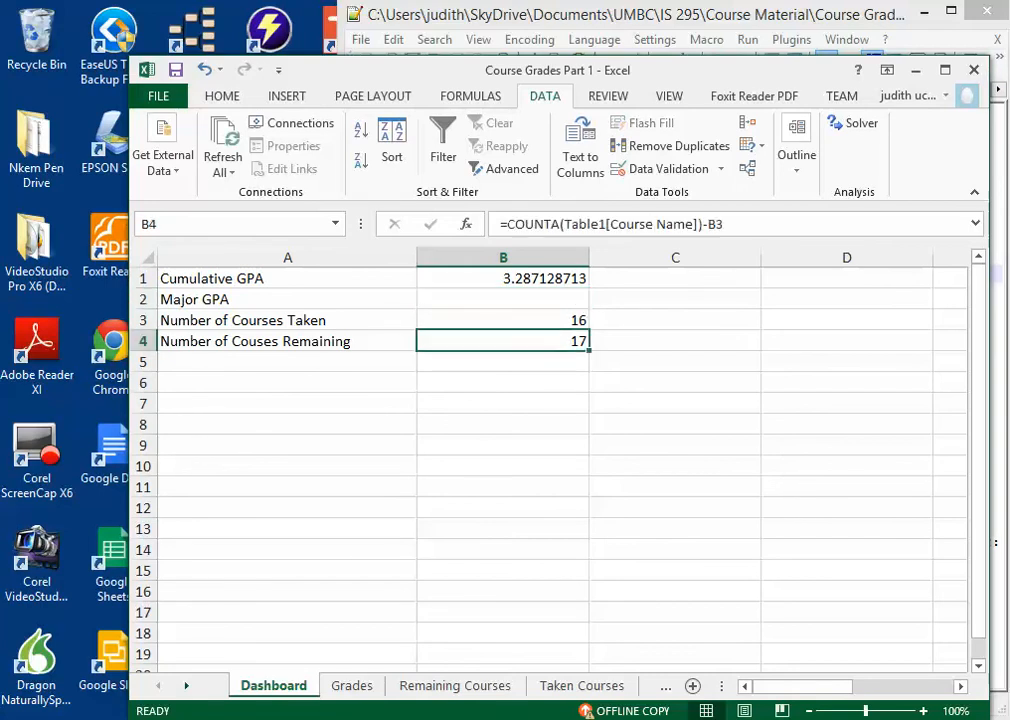
{"action": "left_click", "coordinate": [503, 320]}
Step: Check the course-count formulas in the text file, and examine the remaining-courses formula in Dashboard cell B4 again
{"action": "key", "text": "alt+Tab"}
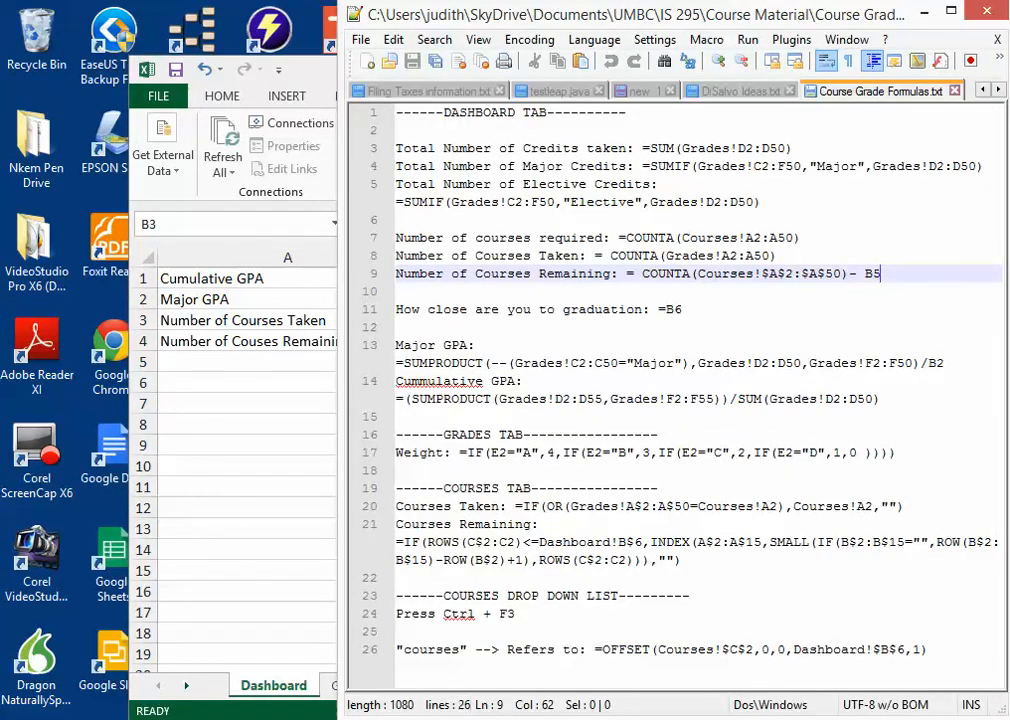
{"action": "key", "text": "alt+Tab"}
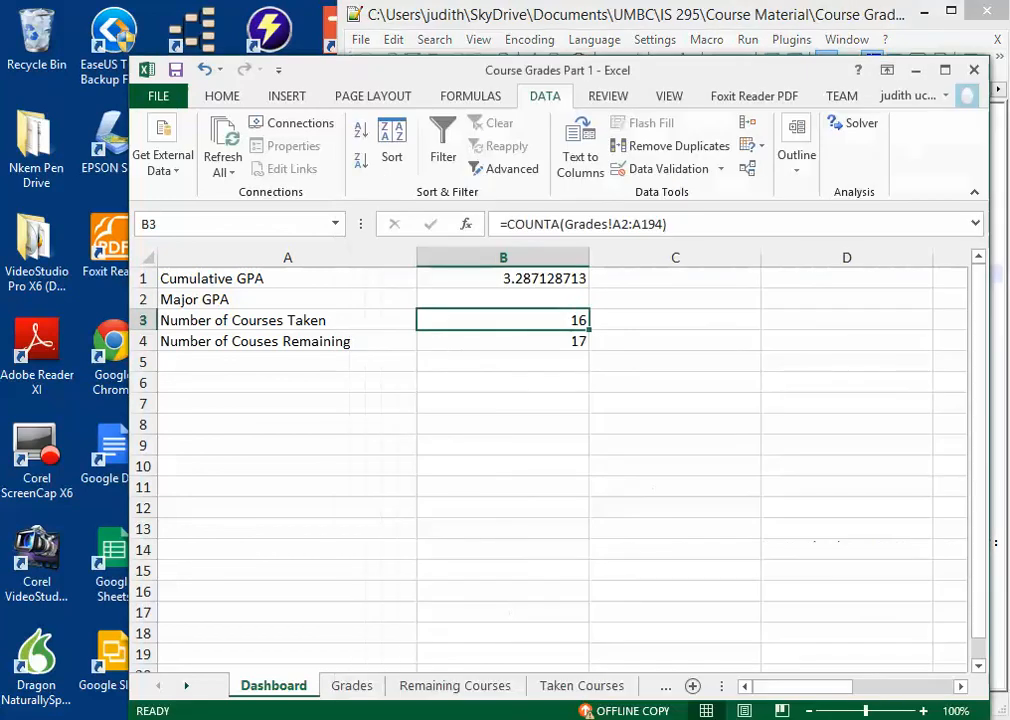
{"action": "left_click", "coordinate": [287, 341]}
{"action": "left_click", "coordinate": [503, 341]}
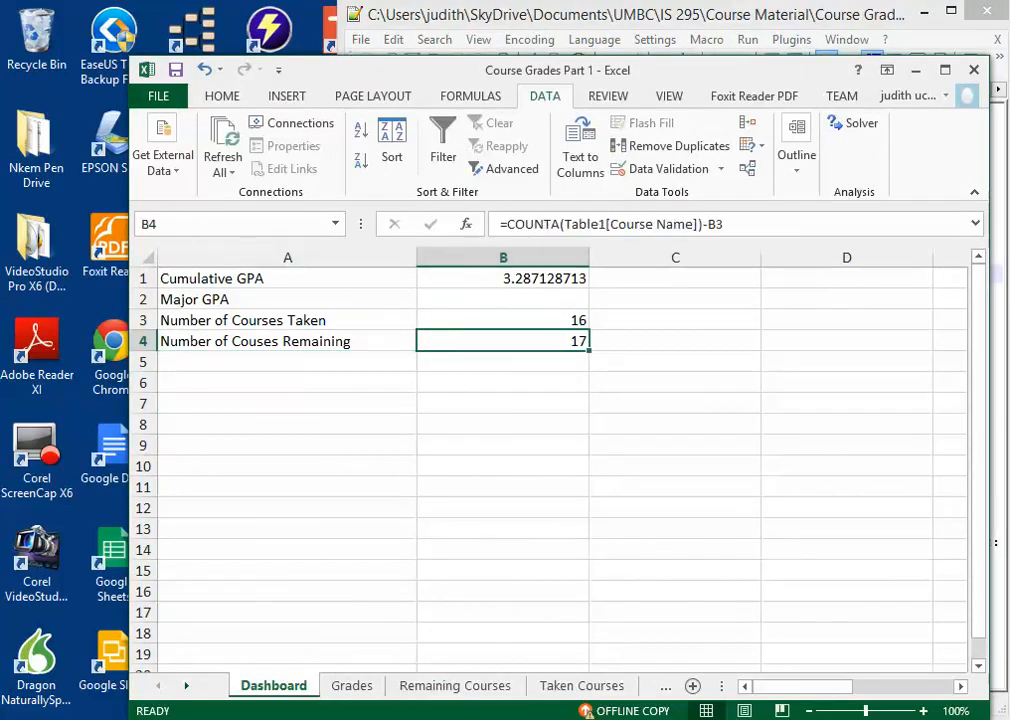
Step: Minimize the Course Grades Part 1 workbook and open the Course Grades Part 2 workbook from the Course Material folder
{"action": "key", "text": "super+Down"}
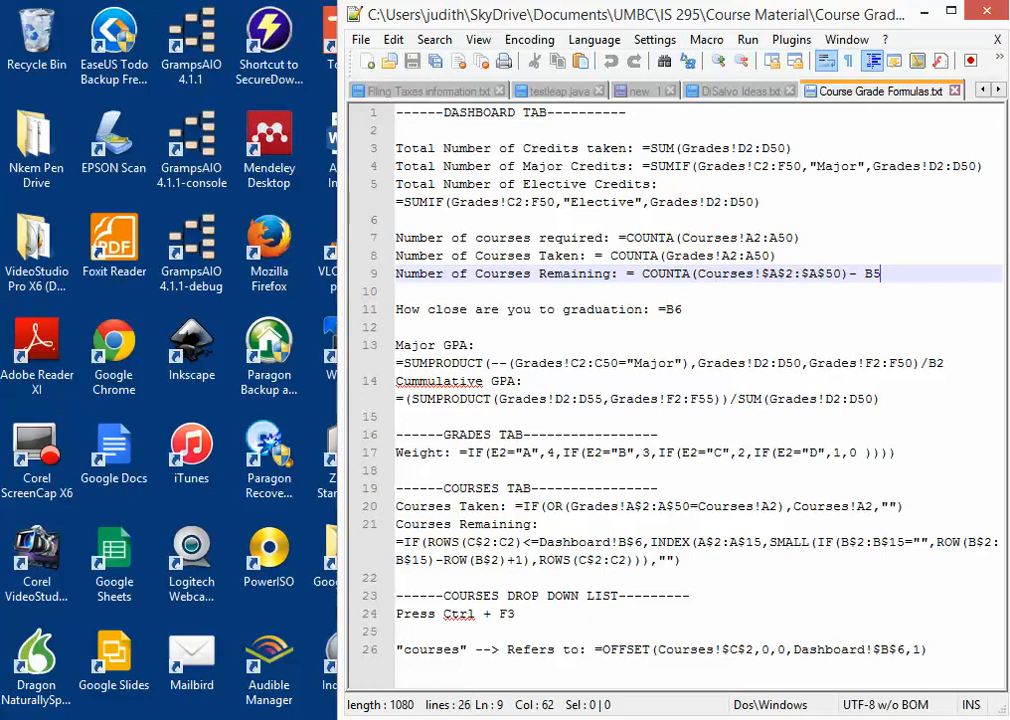
{"action": "left_click", "coordinate": [337, 719]}
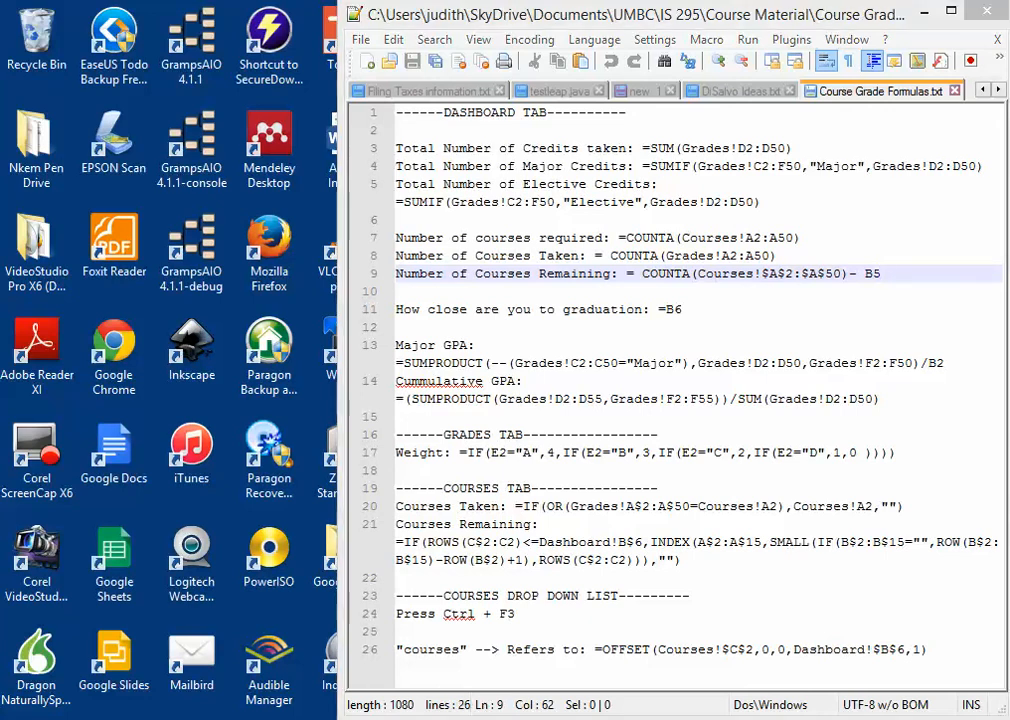
{"action": "left_click", "coordinate": [228, 630]}
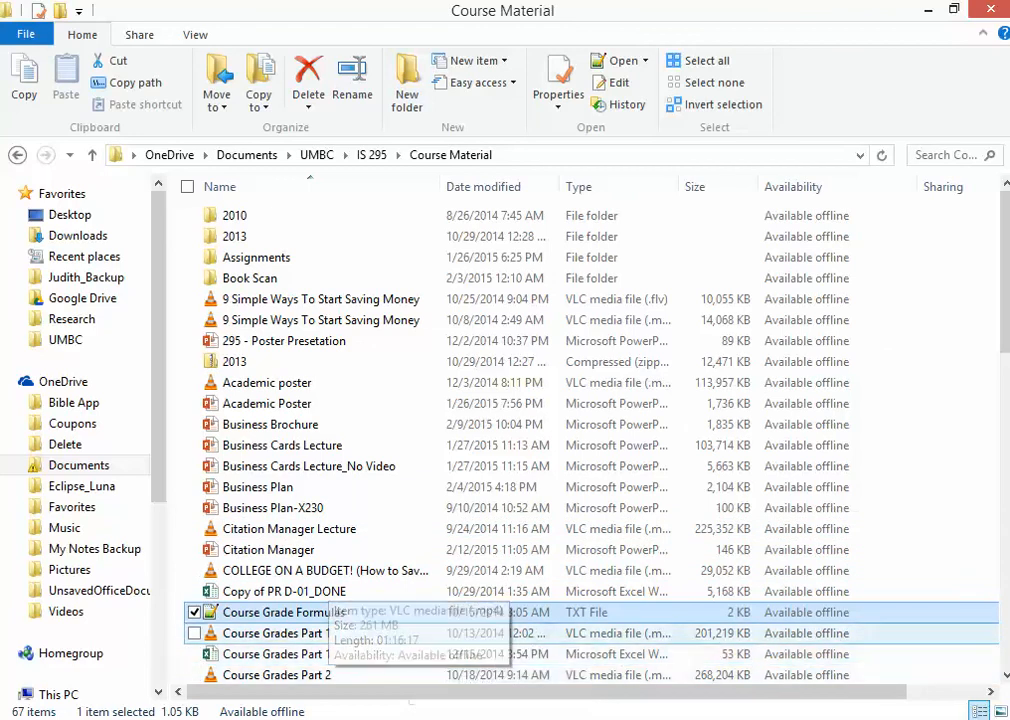
{"action": "scroll", "coordinate": [400, 645], "scroll_direction": "down", "scroll_amount": 1}
{"action": "double_click", "coordinate": [300, 630]}
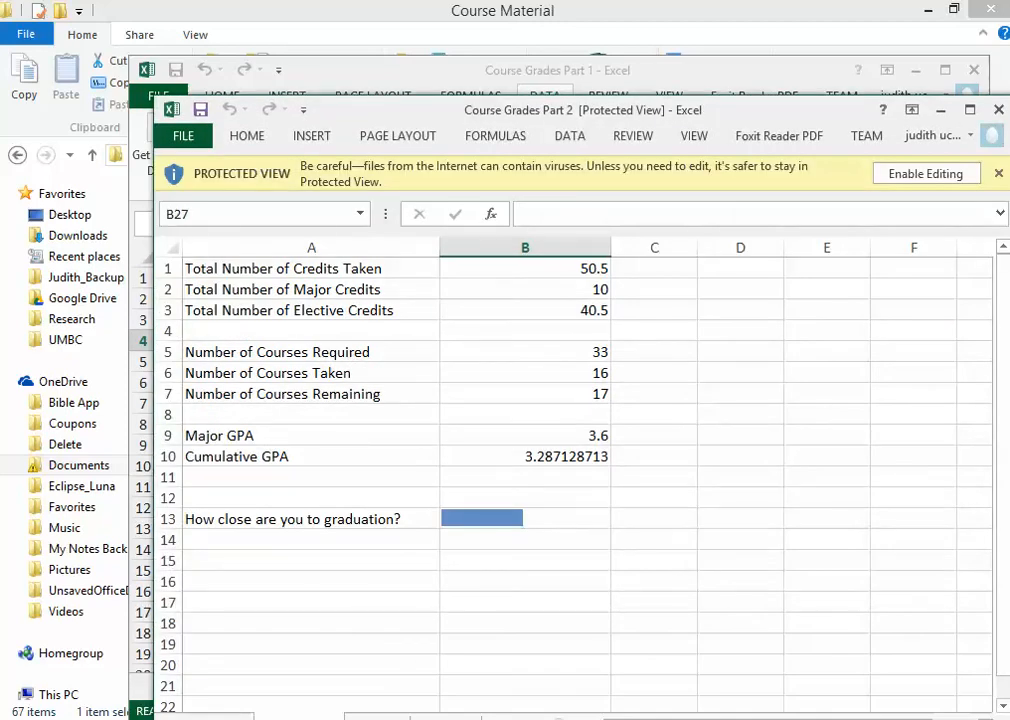
Step: Look through the Grades and Courses sheets of Course Grades Part 2 in a maximized window, and close that workbook
{"action": "left_click_drag", "start_coordinate": [583, 112], "coordinate": [500, 0]}
{"action": "left_click", "coordinate": [220, 686]}
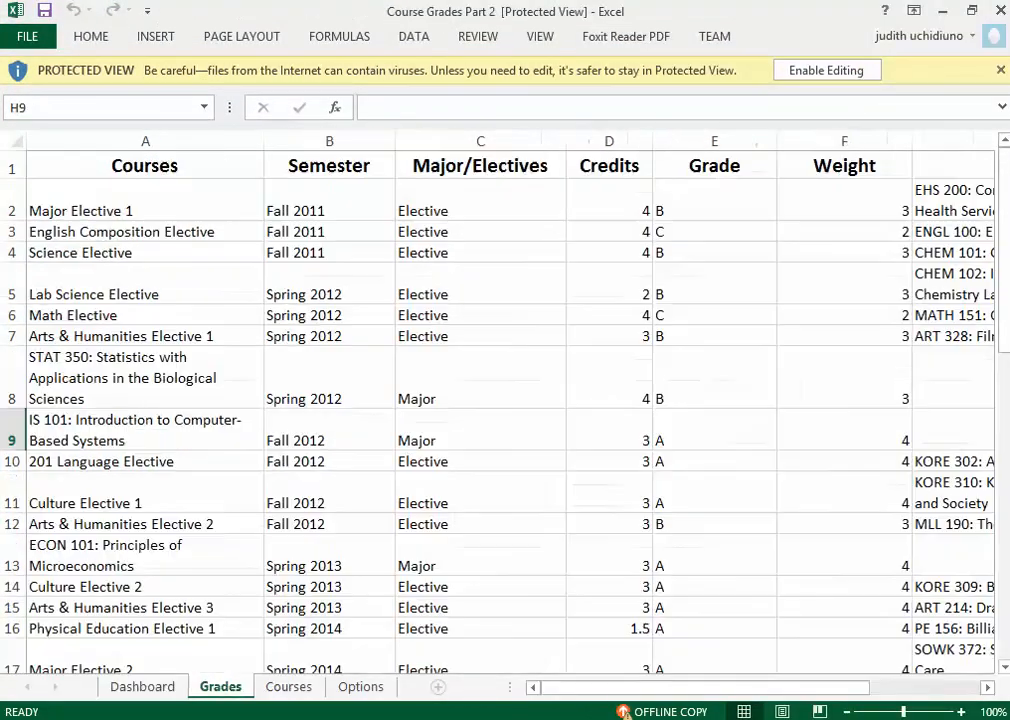
{"action": "left_click", "coordinate": [289, 686]}
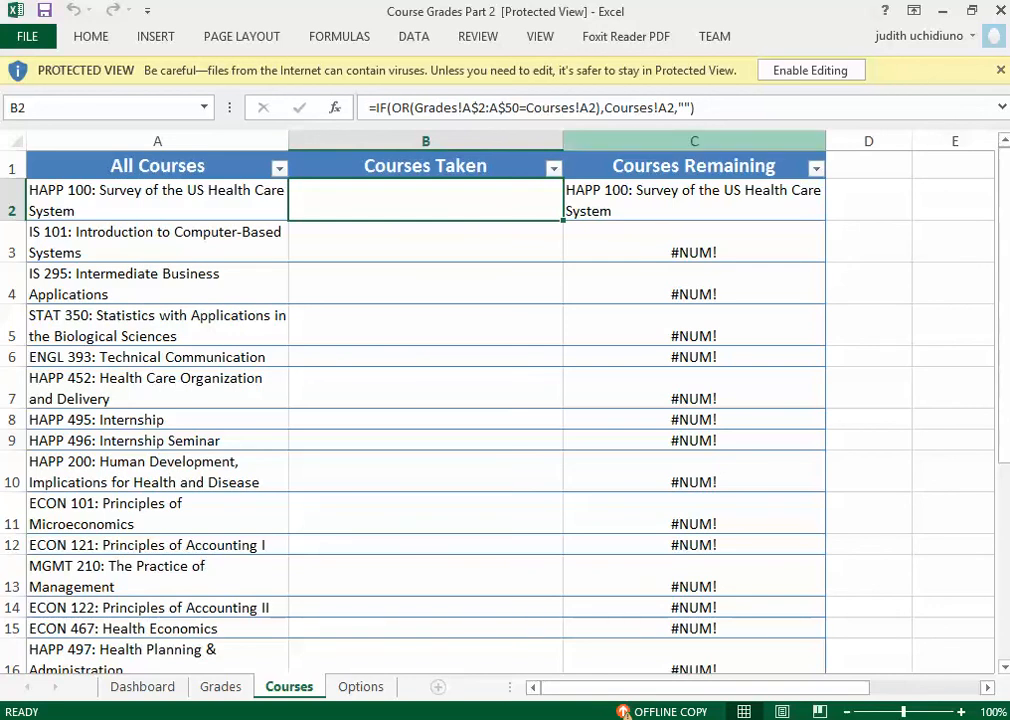
{"action": "left_click", "coordinate": [1000, 10]}
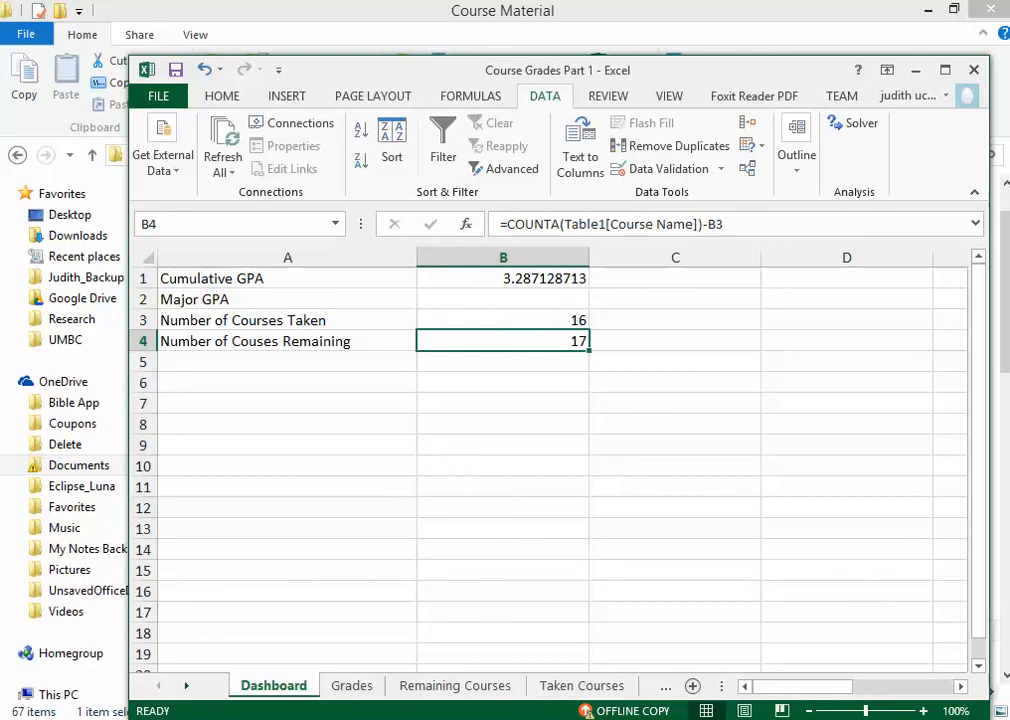
{"action": "left_click", "coordinate": [850, 719]}
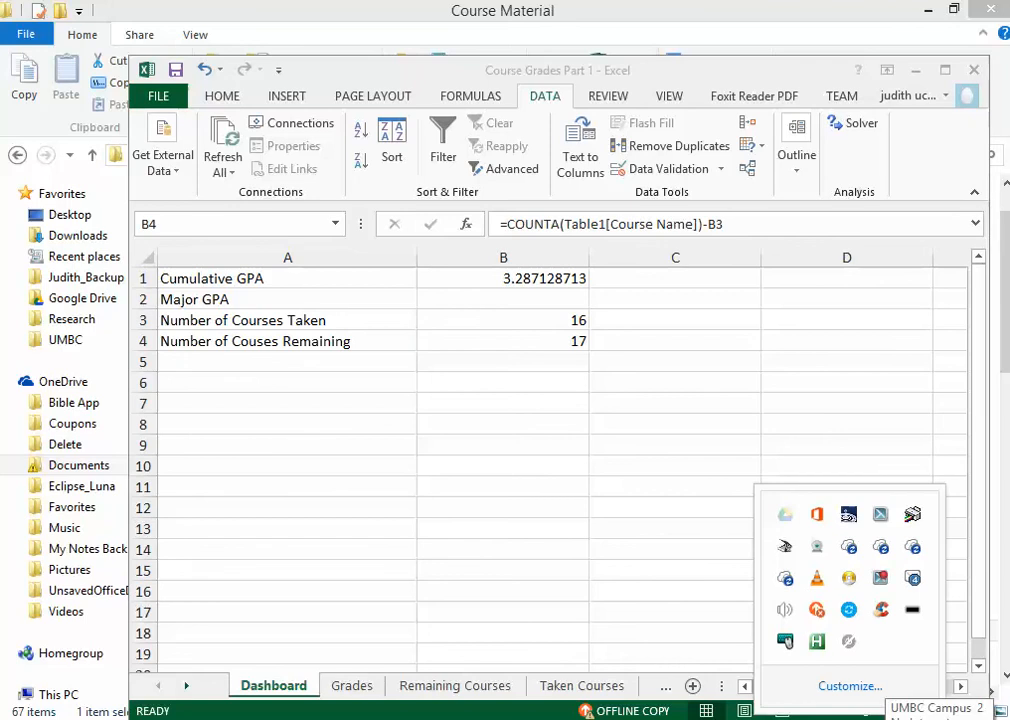
{"action": "left_click", "coordinate": [936, 719]}
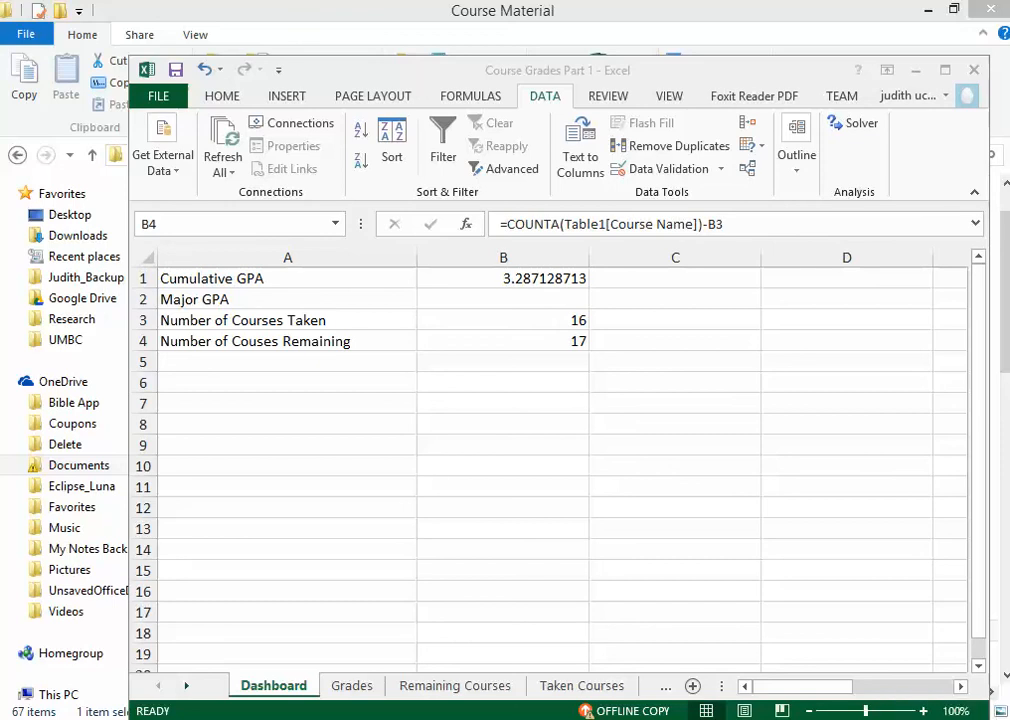
{"action": "left_click", "coordinate": [850, 718]}
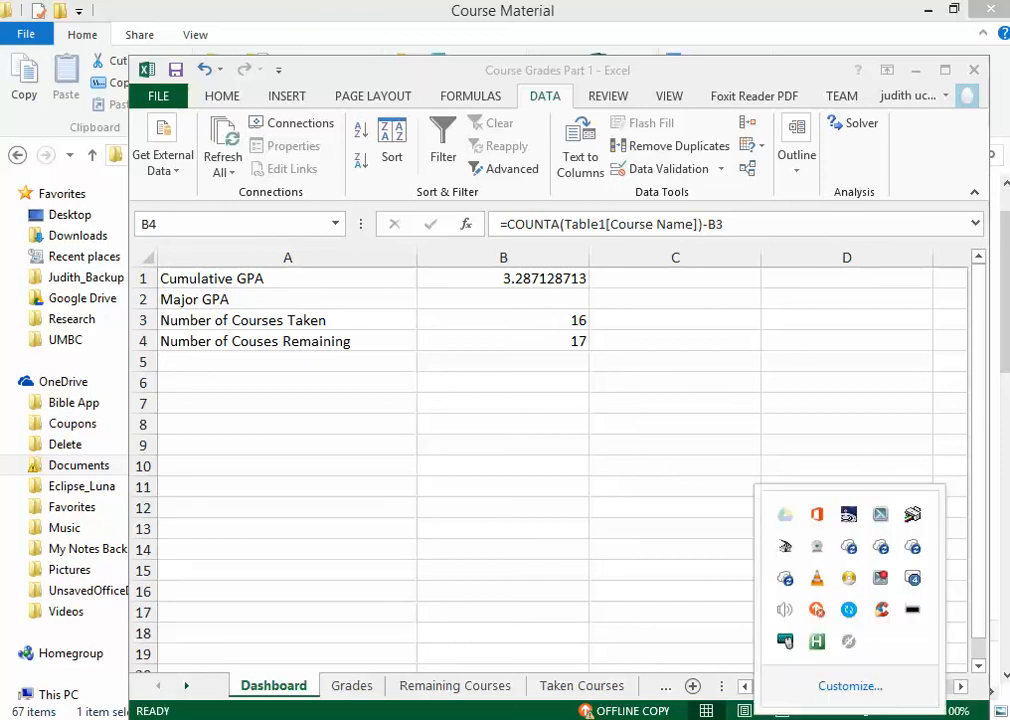